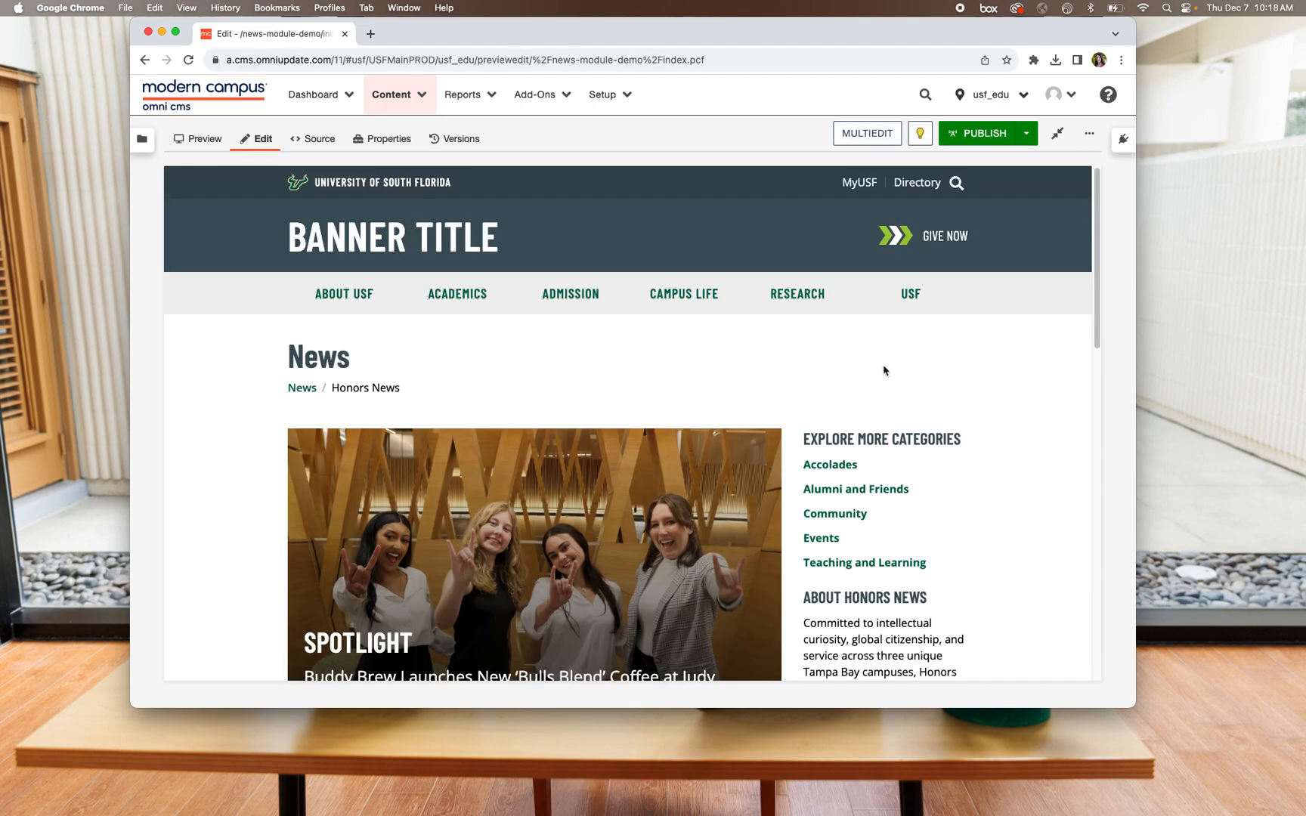
Step: Open the news landing page's content for editing in MultiEdit
{"action": "left_click", "coordinate": [869, 134]}
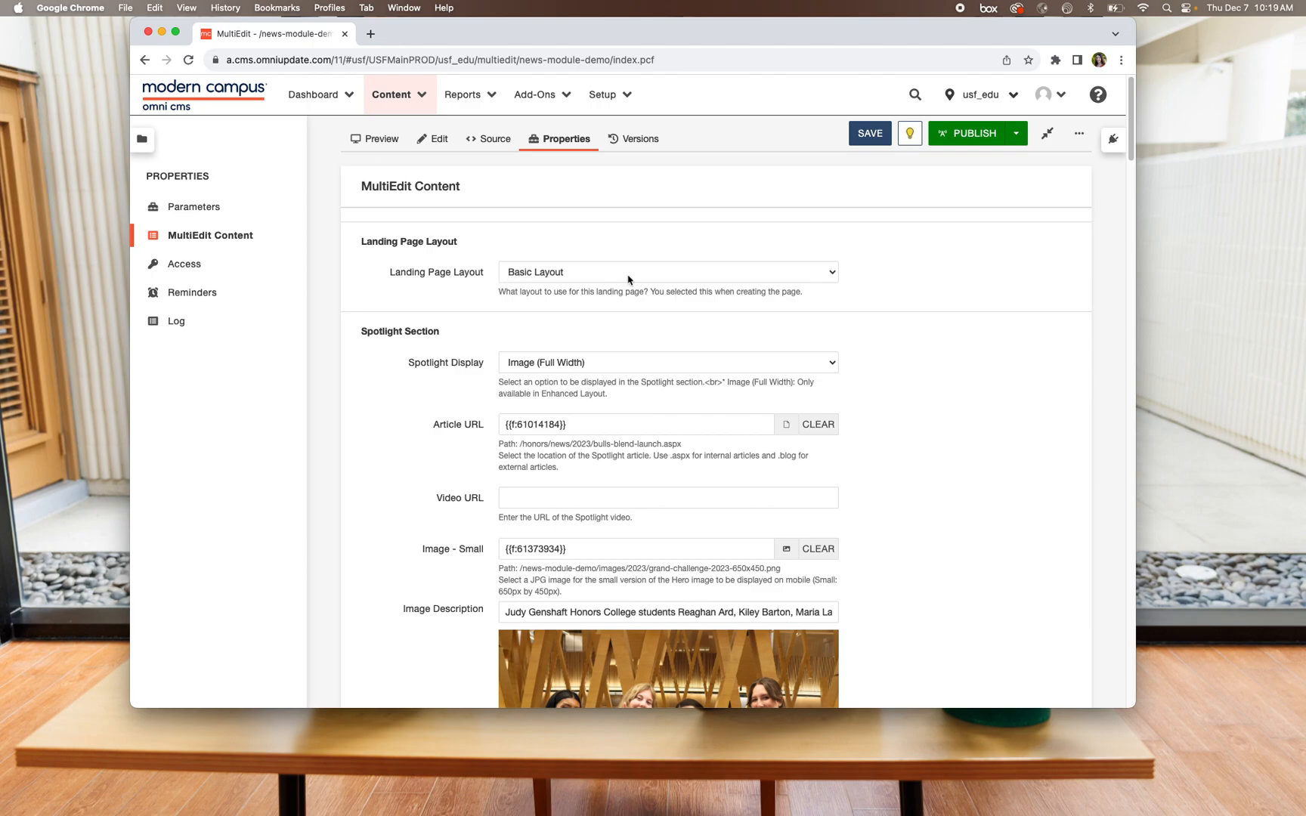
Step: Switch the landing page layout to Enhanced Layout and back to Basic Layout
{"action": "left_click", "coordinate": [832, 274]}
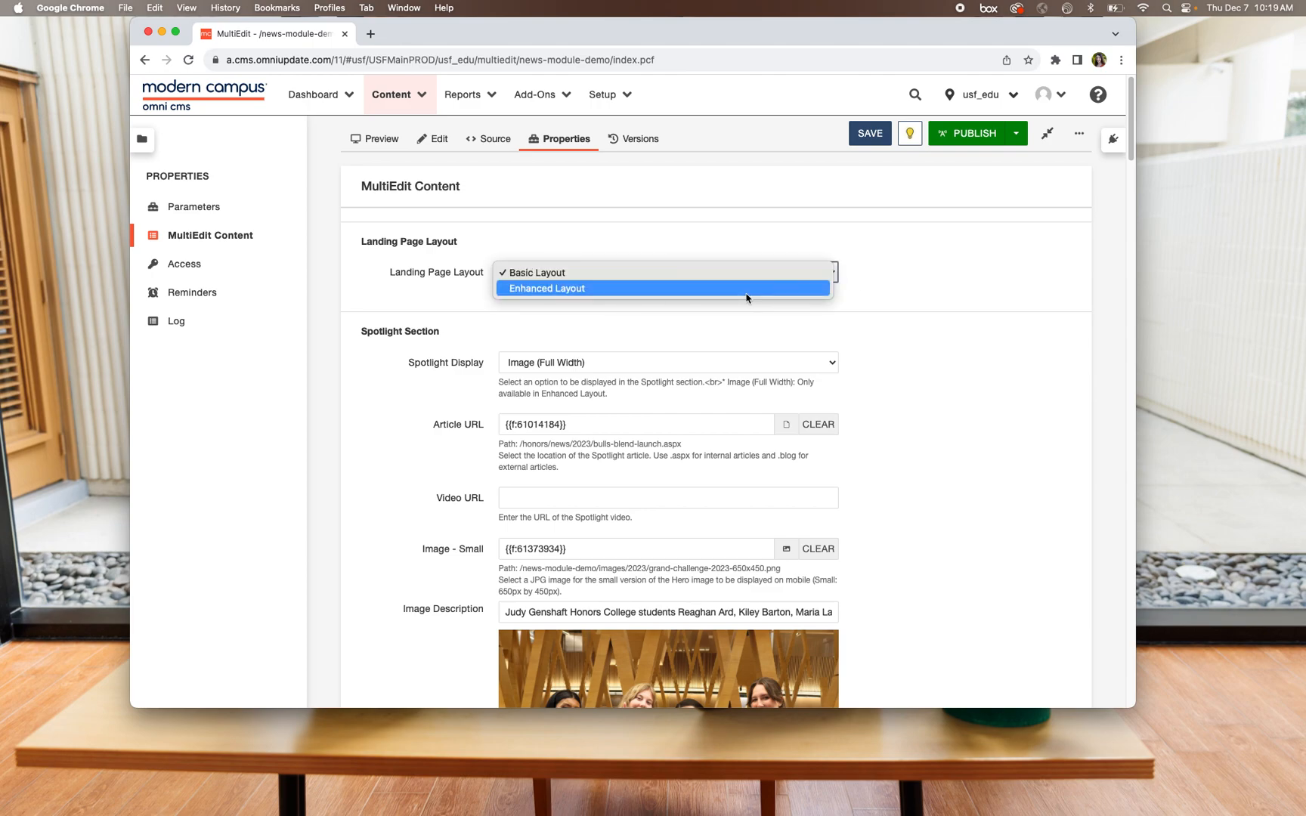
{"action": "left_click", "coordinate": [626, 290]}
{"action": "left_click", "coordinate": [835, 275]}
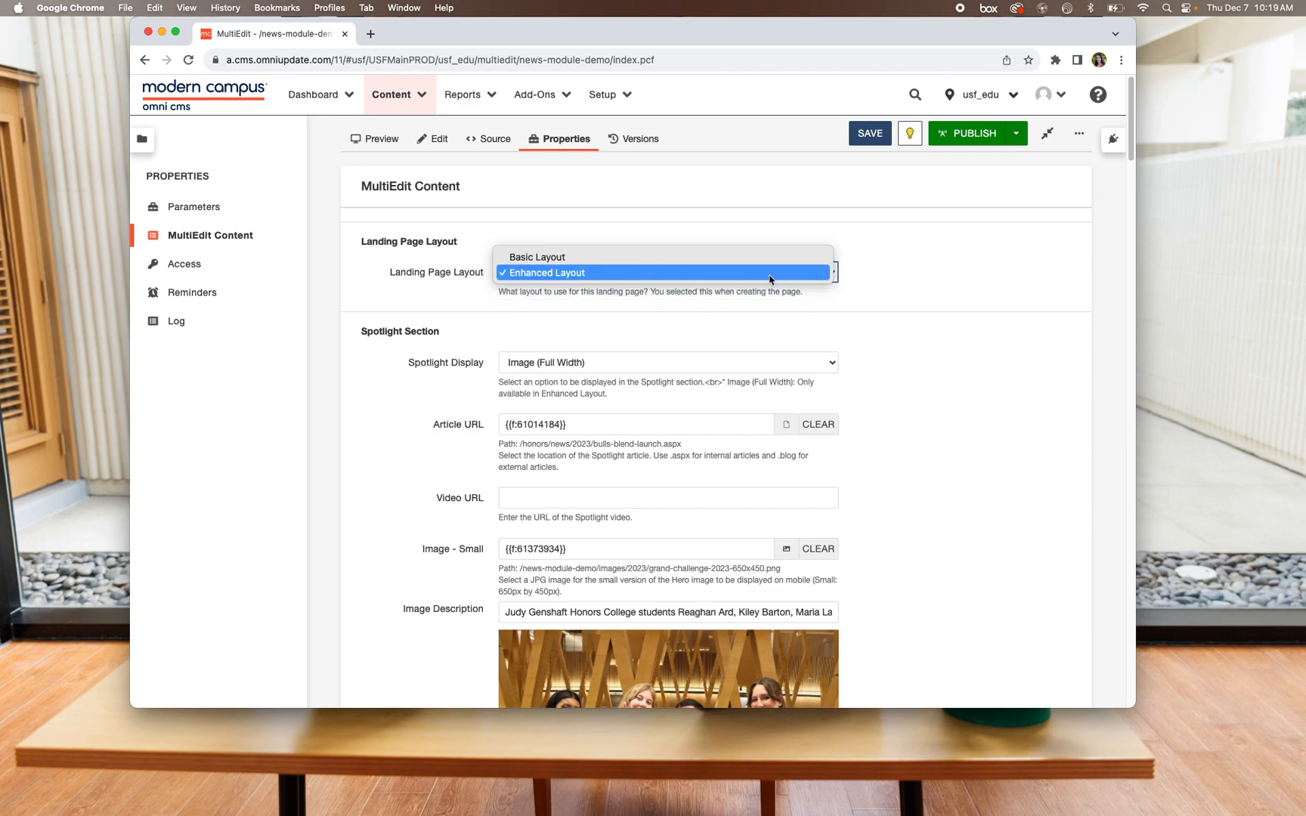
{"action": "left_click", "coordinate": [703, 258]}
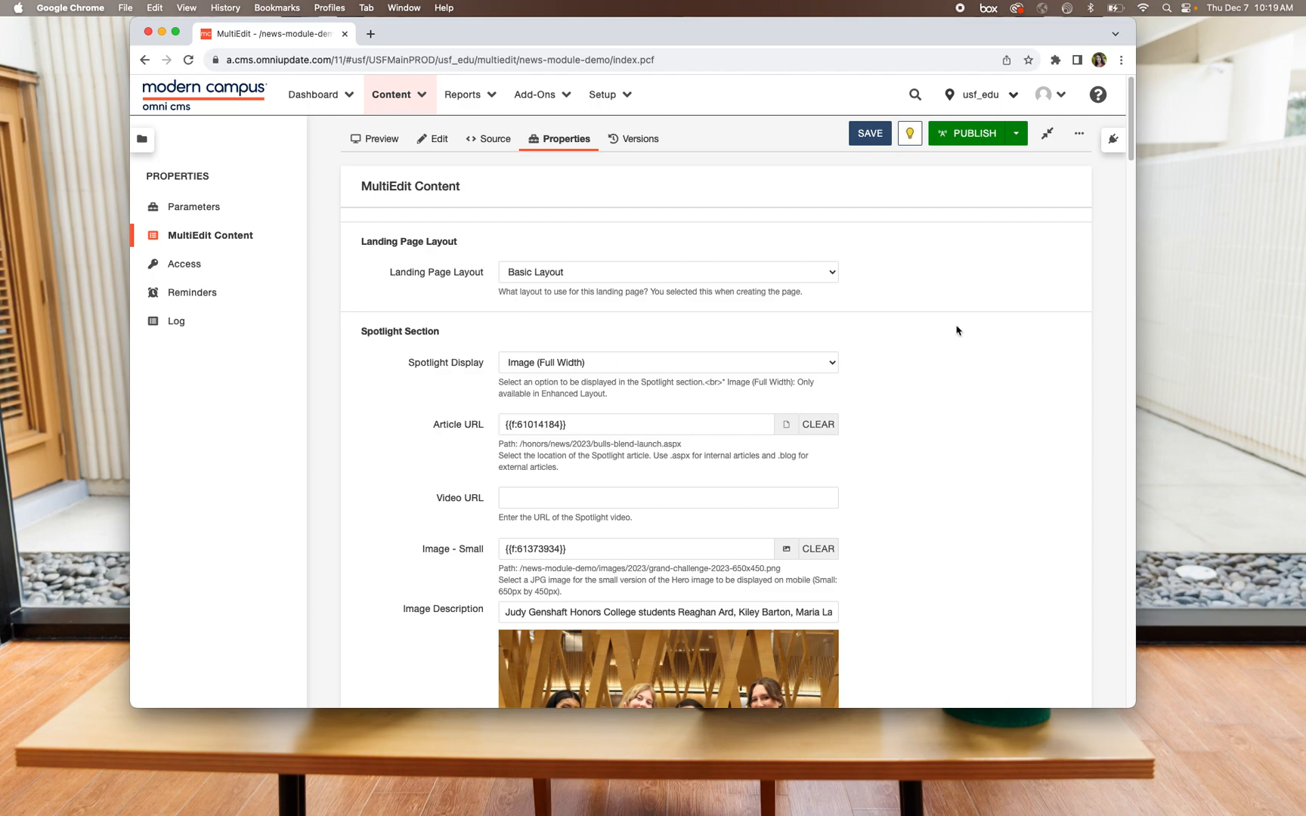
Step: Choose Image (Full Width) as the display option for the Spotlight section
{"action": "scroll", "coordinate": [378, 354], "scroll_direction": "down", "scroll_amount": 3}
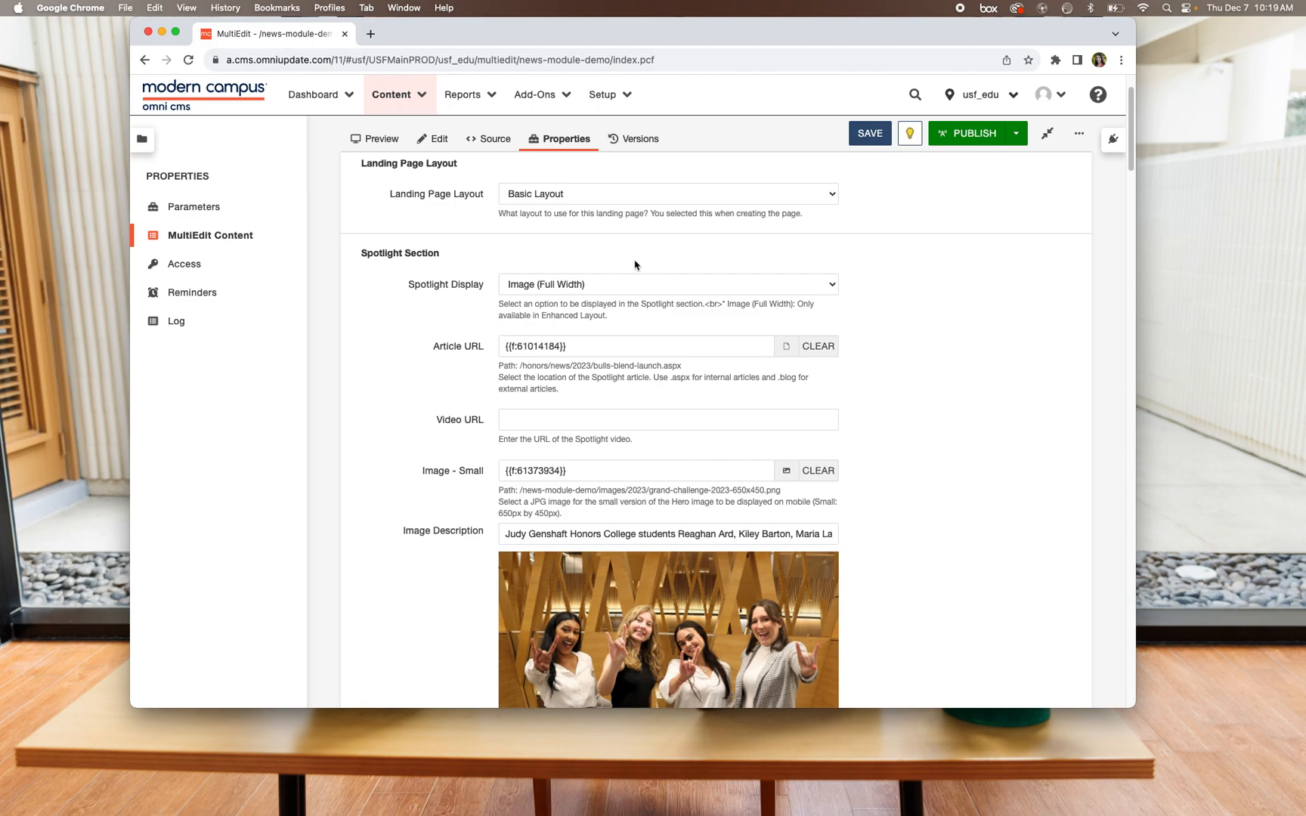
{"action": "left_click", "coordinate": [594, 286]}
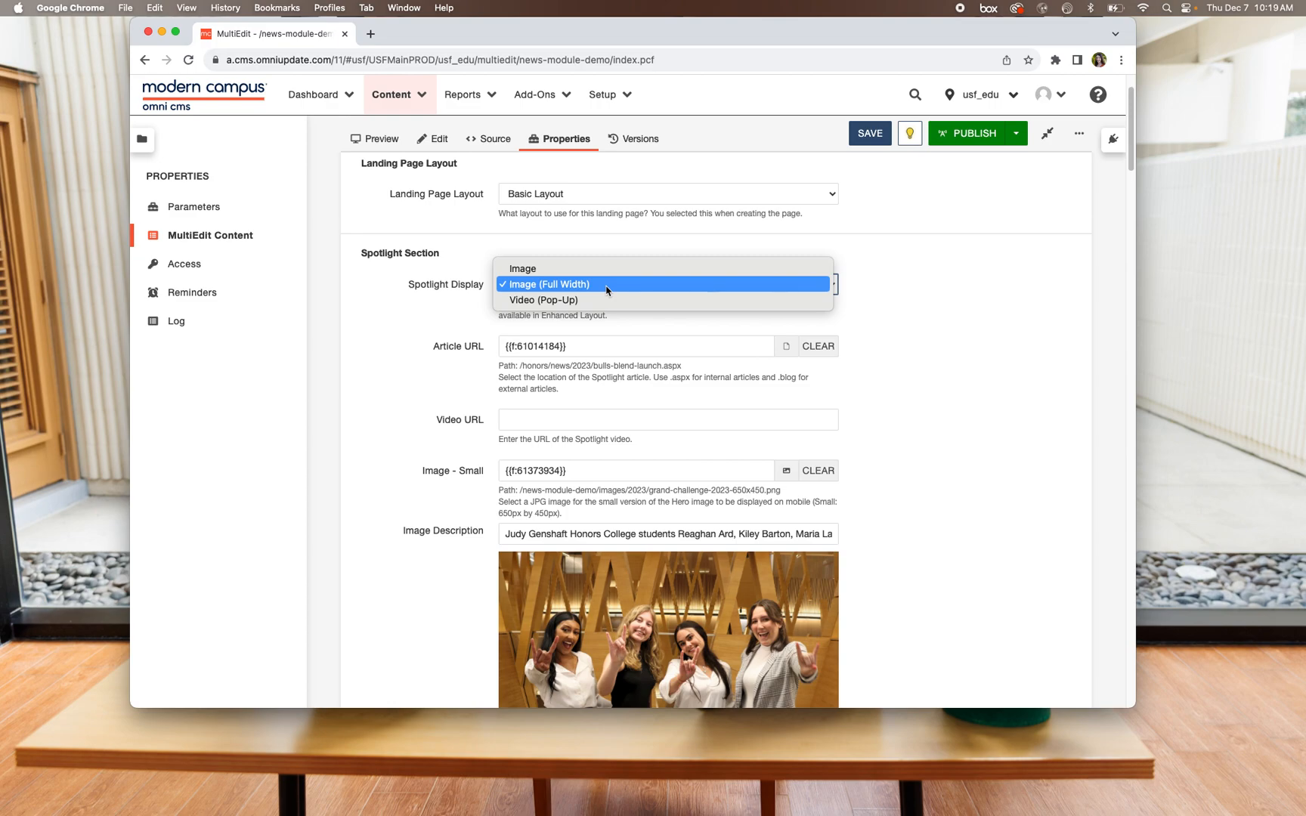
{"action": "left_click", "coordinate": [607, 289]}
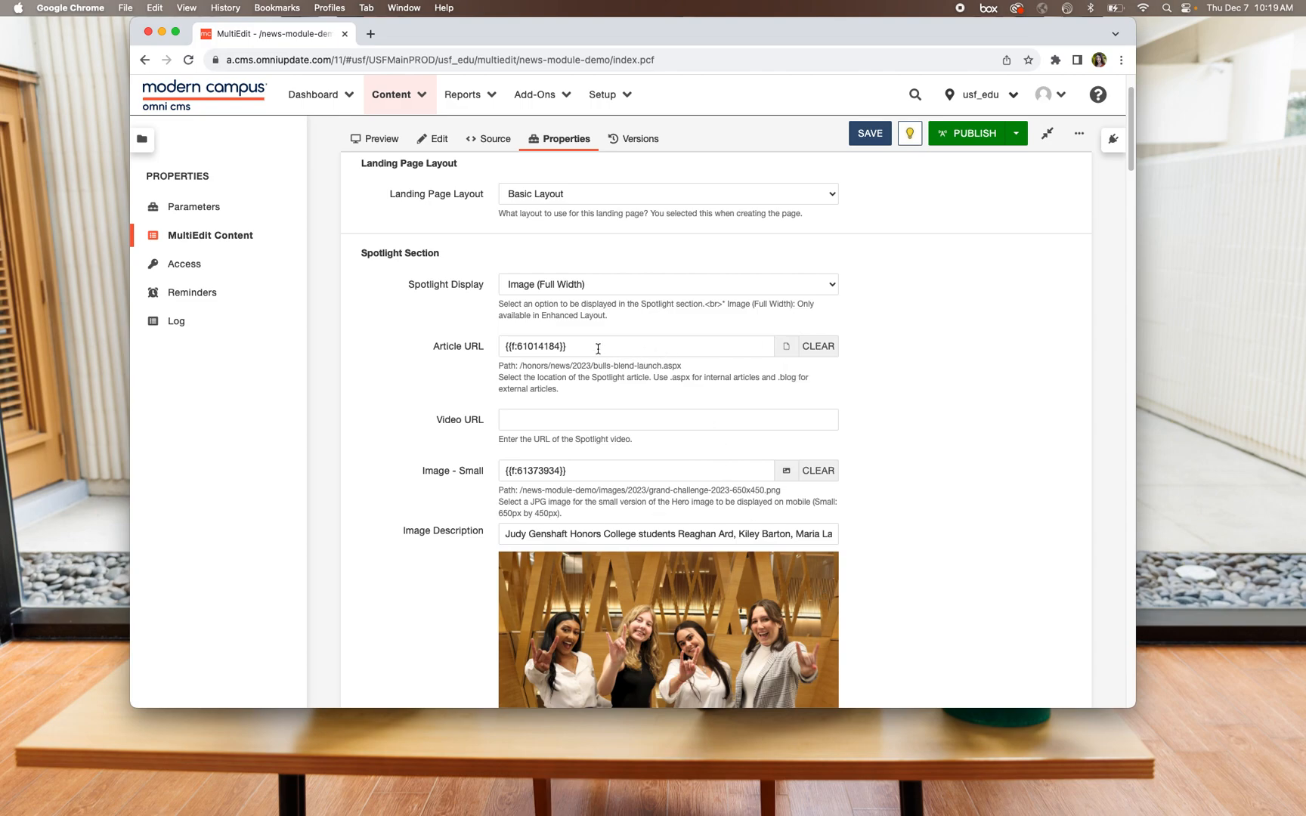
Step: Browse for the Spotlight article in the Staging environment, filtering usf_edu by "news" and opening the news-module-demo/2023 folder
{"action": "left_click", "coordinate": [786, 345]}
{"action": "left_click", "coordinate": [755, 246]}
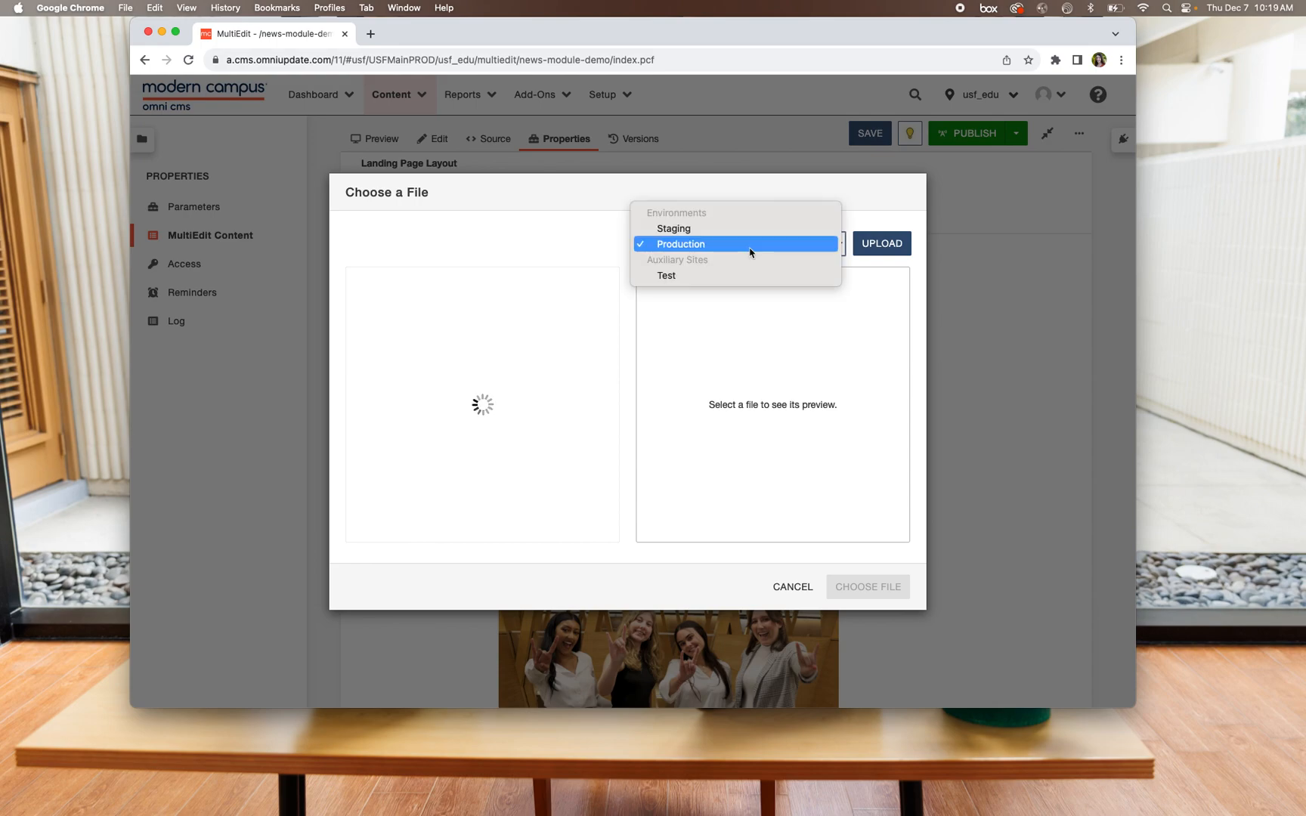
{"action": "left_click", "coordinate": [742, 229]}
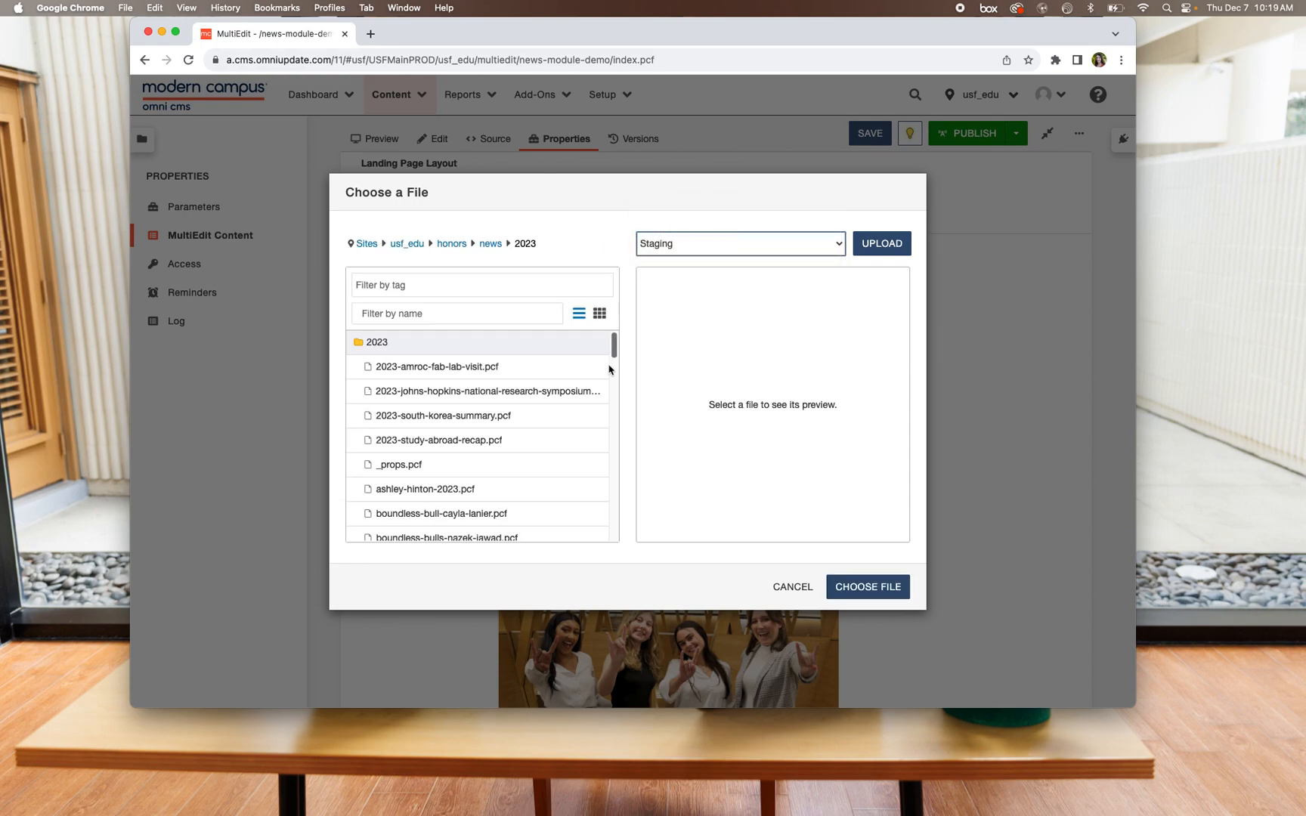
{"action": "left_click", "coordinate": [406, 244]}
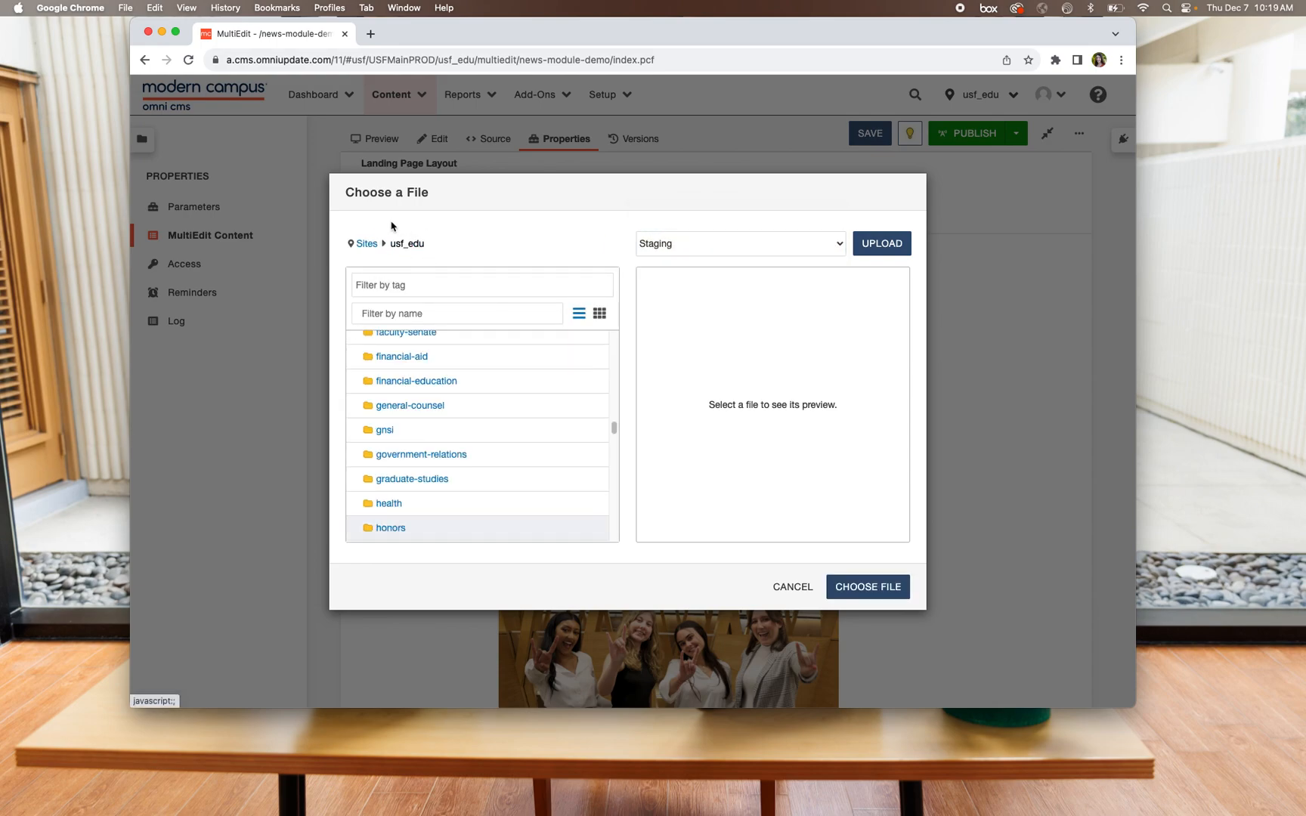
{"action": "left_click", "coordinate": [454, 314]}
{"action": "type", "text": "news"}
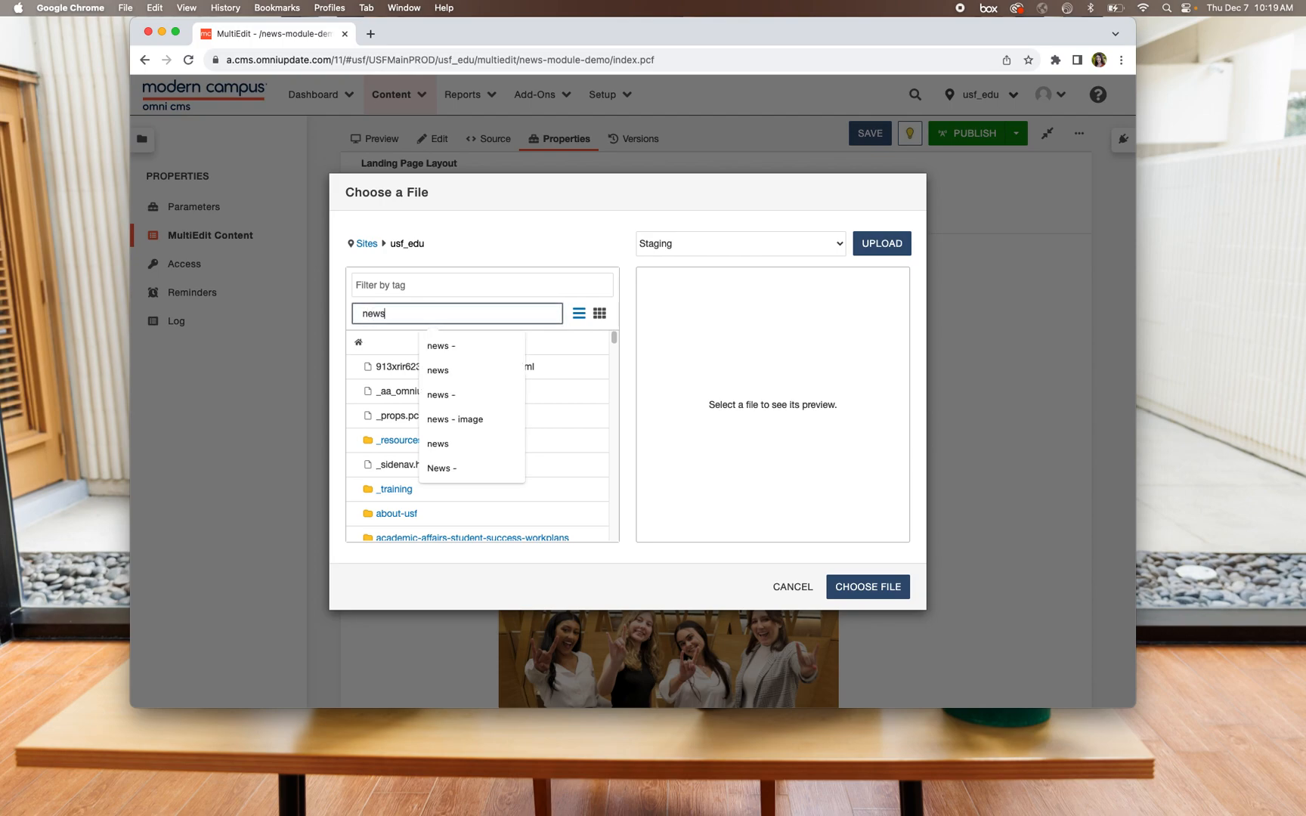
{"action": "left_click", "coordinate": [527, 261]}
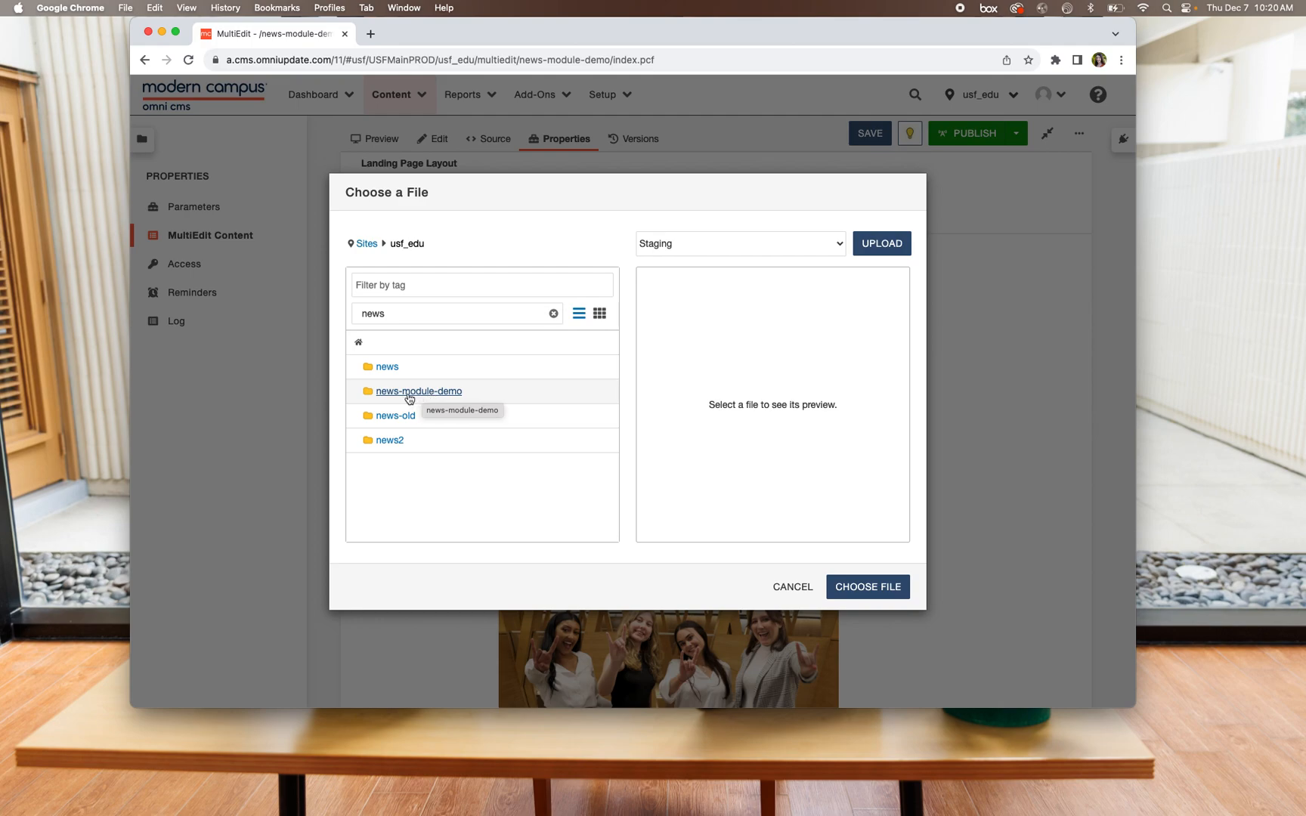
{"action": "left_click", "coordinate": [435, 393]}
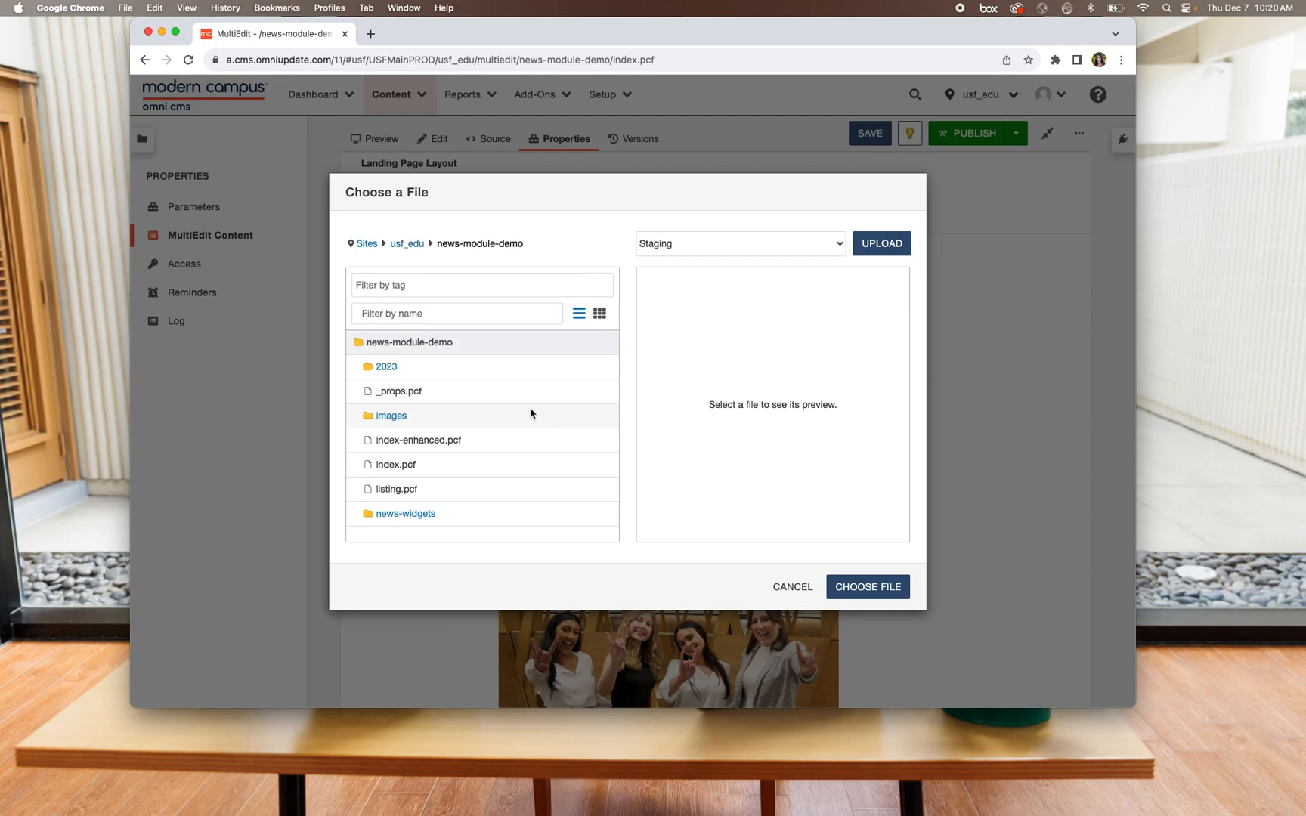
{"action": "left_click", "coordinate": [389, 368]}
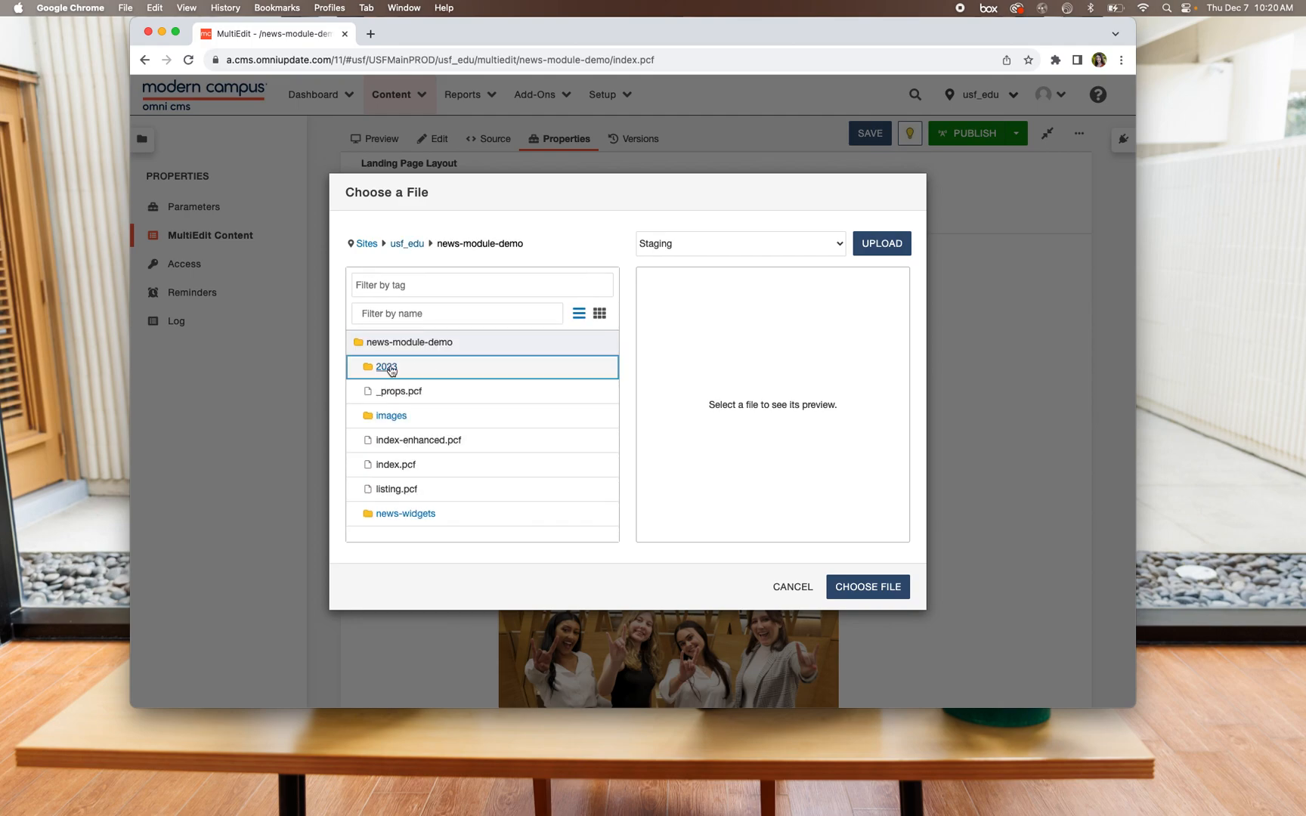
Step: Filter the folder by "bulls" and set the Spotlight article to bulls-blend-launch.pcf, linking to its bulls-blend-launch.aspx product
{"action": "left_click", "coordinate": [477, 312]}
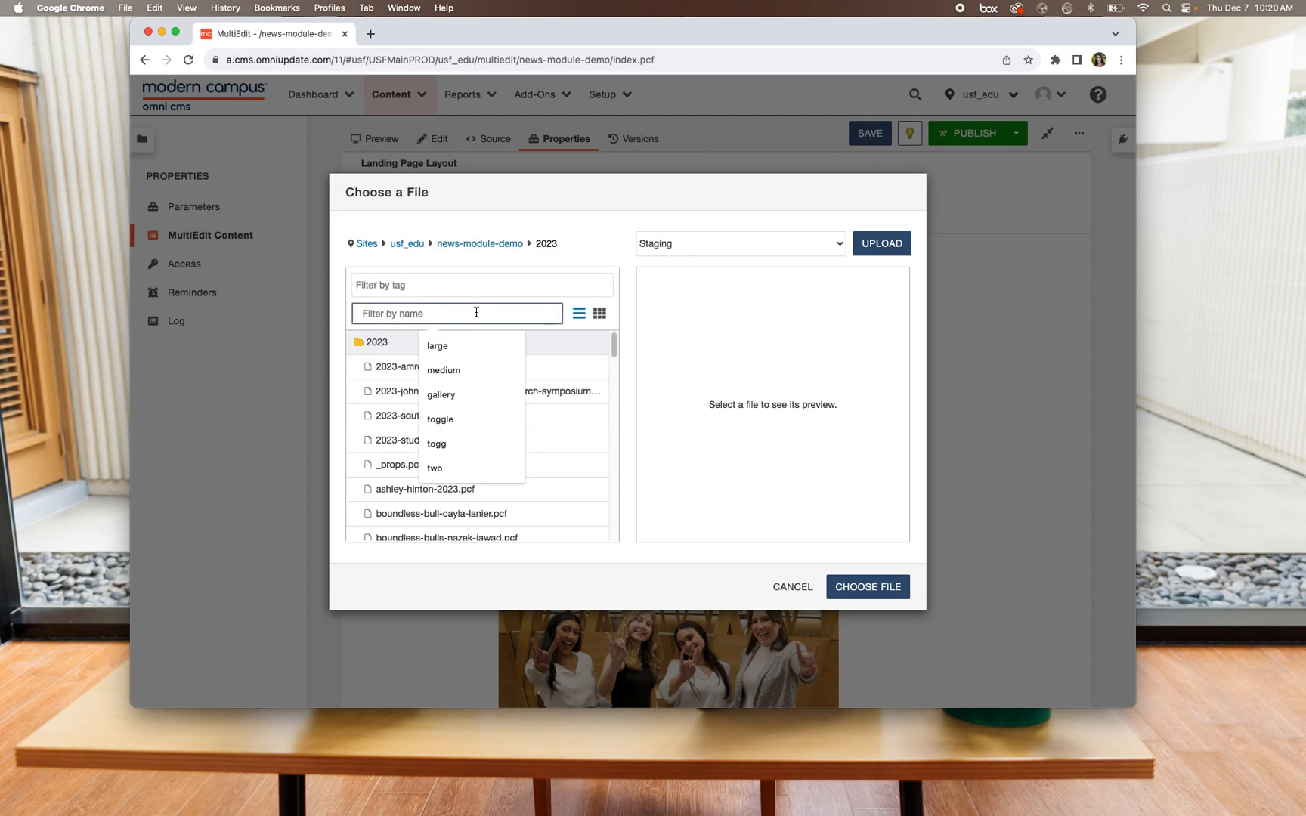
{"action": "type", "text": "bulls"}
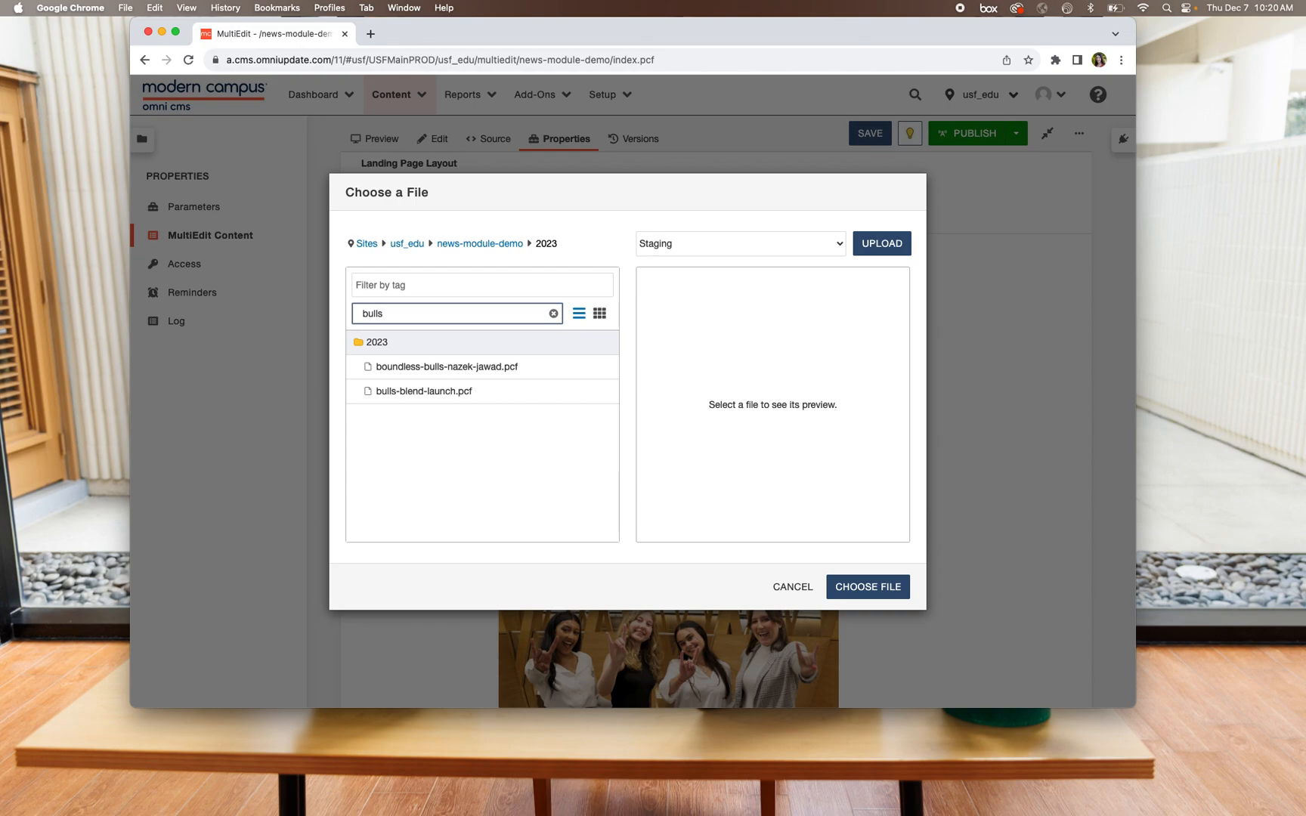
{"action": "left_click", "coordinate": [470, 393]}
{"action": "scroll", "coordinate": [816, 380], "scroll_direction": "down", "scroll_amount": 1}
{"action": "scroll", "coordinate": [816, 381], "scroll_direction": "down", "scroll_amount": 7}
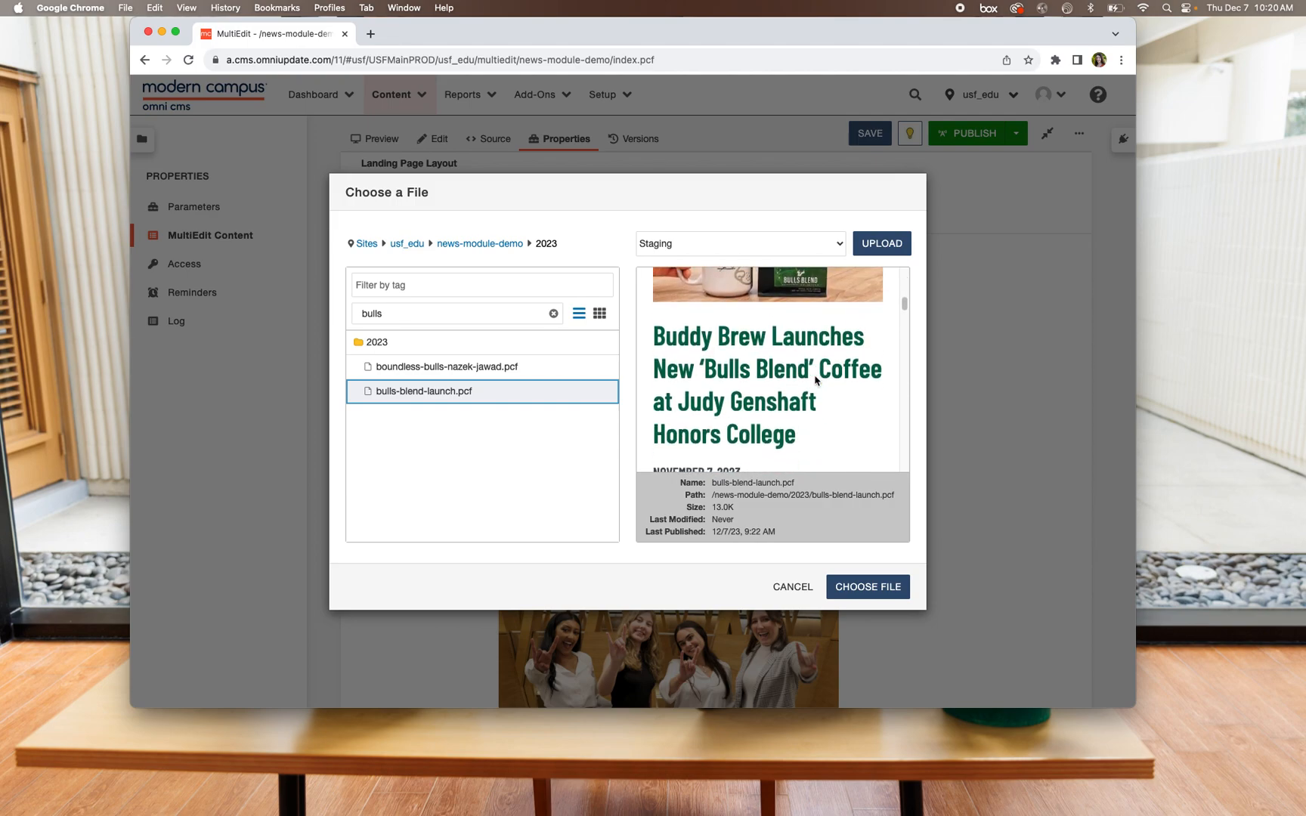
{"action": "scroll", "coordinate": [814, 375], "scroll_direction": "down", "scroll_amount": 5}
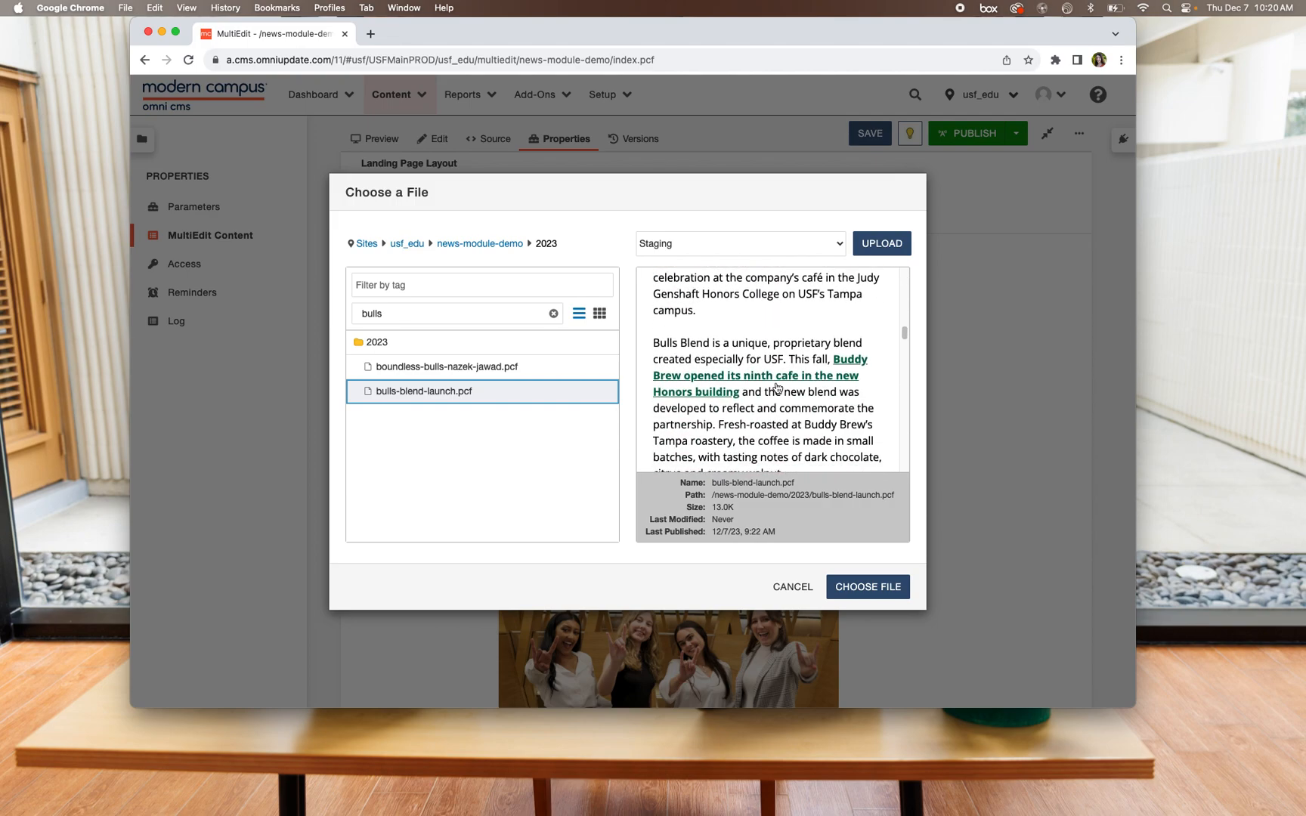
{"action": "left_click", "coordinate": [890, 594]}
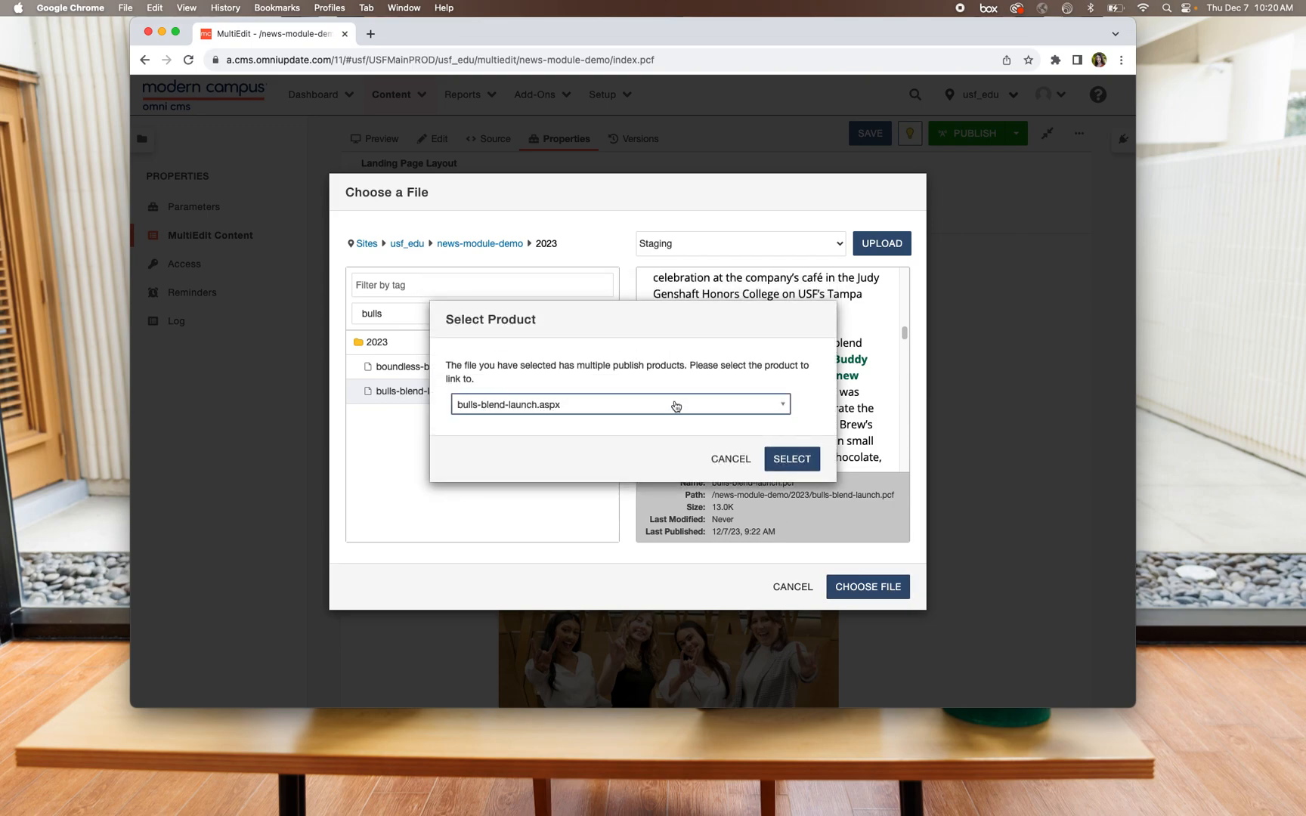
{"action": "left_click", "coordinate": [790, 458]}
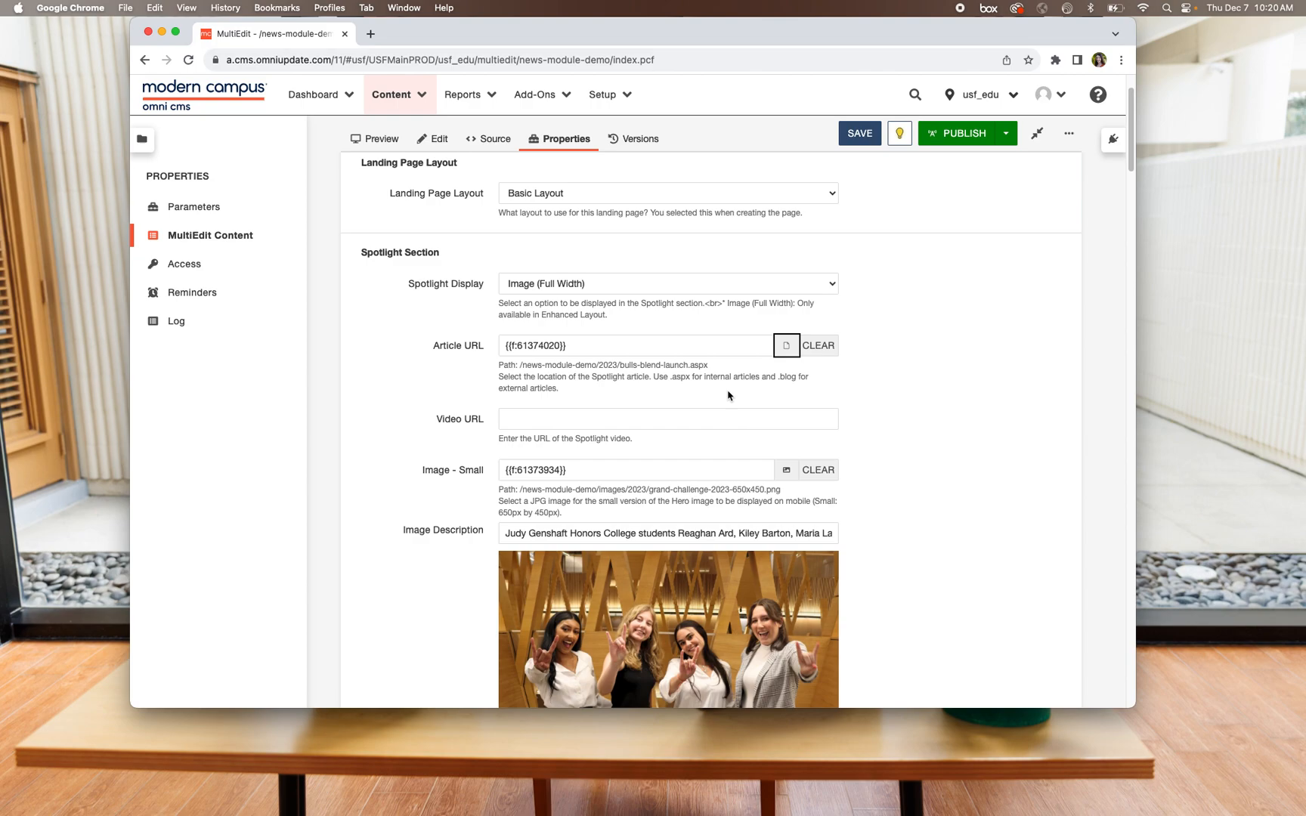
Step: Filter the 2023 images by "bulls" and insert bulls-blend-hero-image-650x450.png as the Spotlight section's small image
{"action": "scroll", "coordinate": [703, 397], "scroll_direction": "down", "scroll_amount": 3}
{"action": "scroll", "coordinate": [728, 391], "scroll_direction": "down", "scroll_amount": 1}
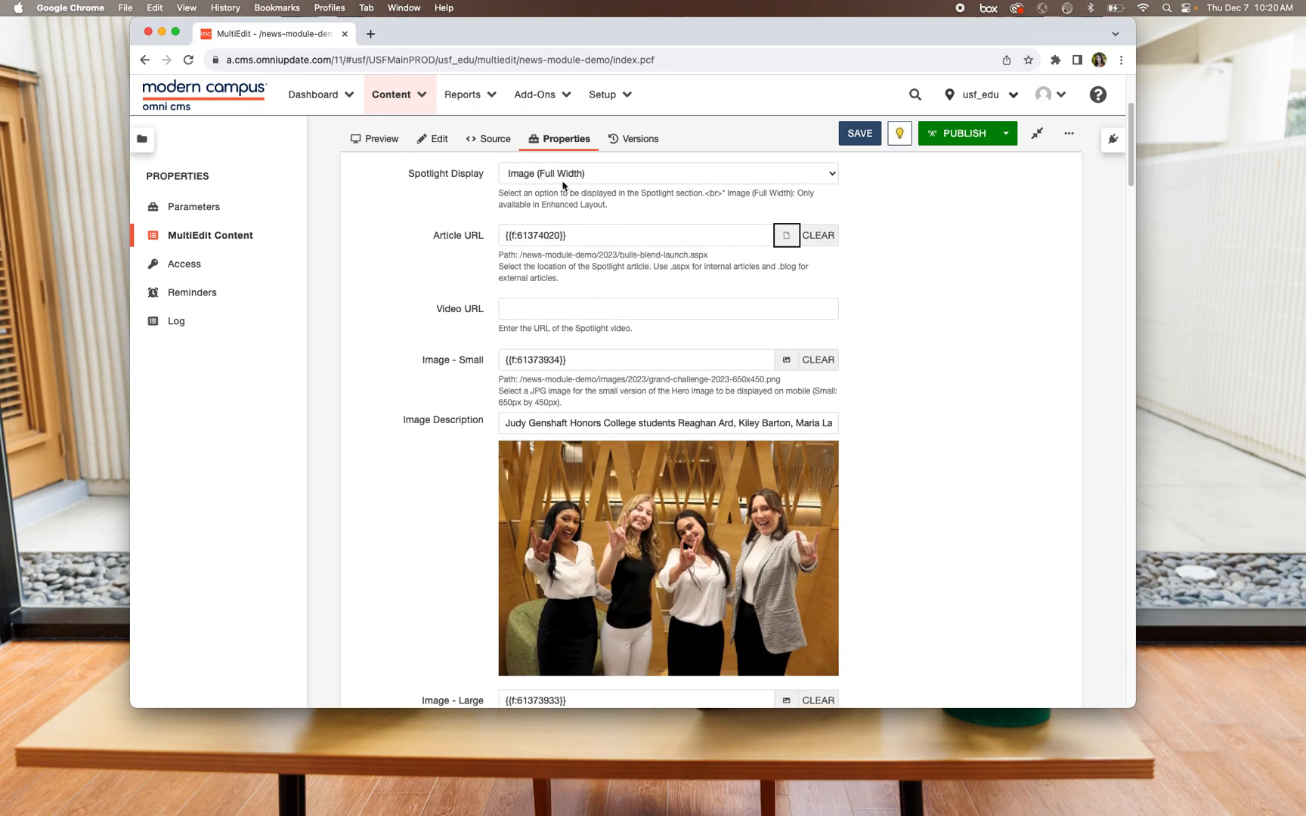
{"action": "scroll", "coordinate": [414, 330], "scroll_direction": "down", "scroll_amount": 3}
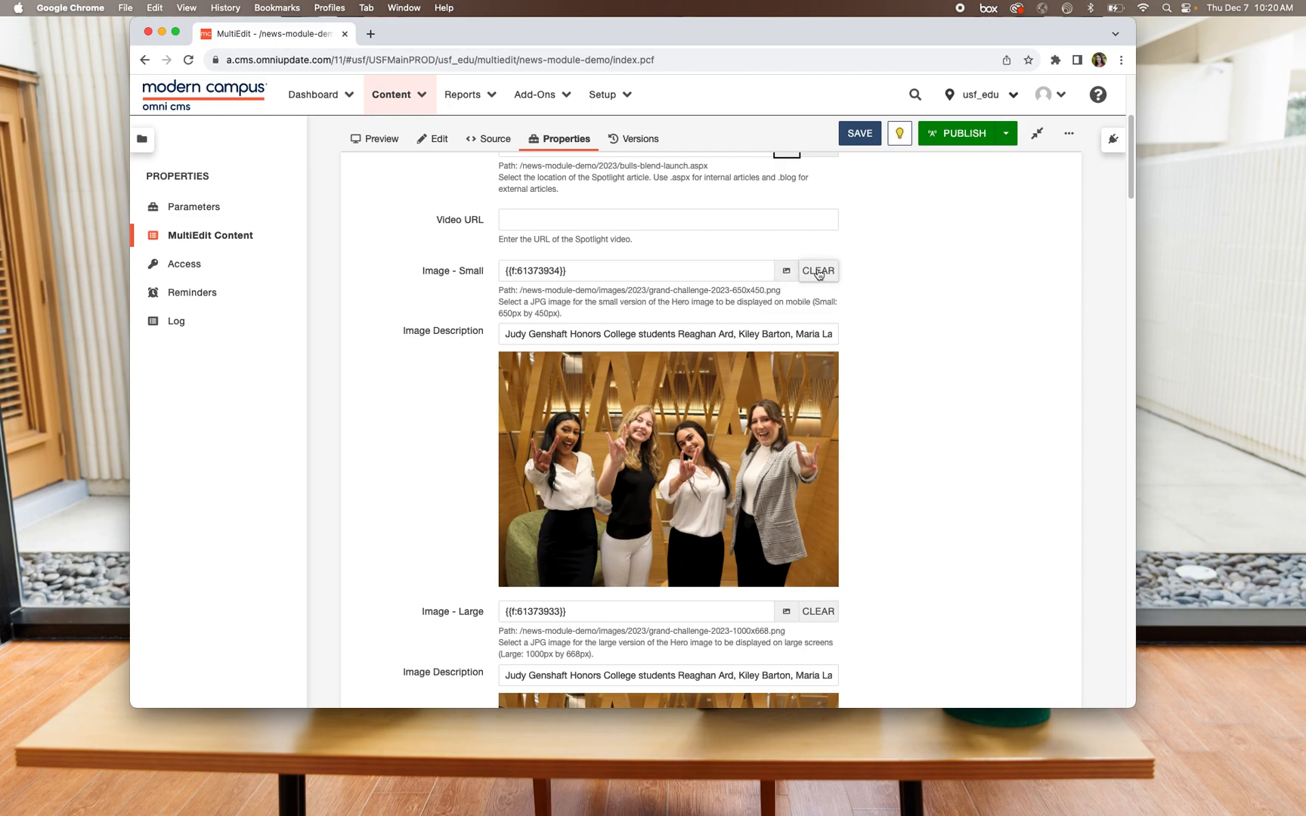
{"action": "scroll", "coordinate": [869, 283], "scroll_direction": "up", "scroll_amount": 1}
{"action": "scroll", "coordinate": [885, 284], "scroll_direction": "up", "scroll_amount": 1}
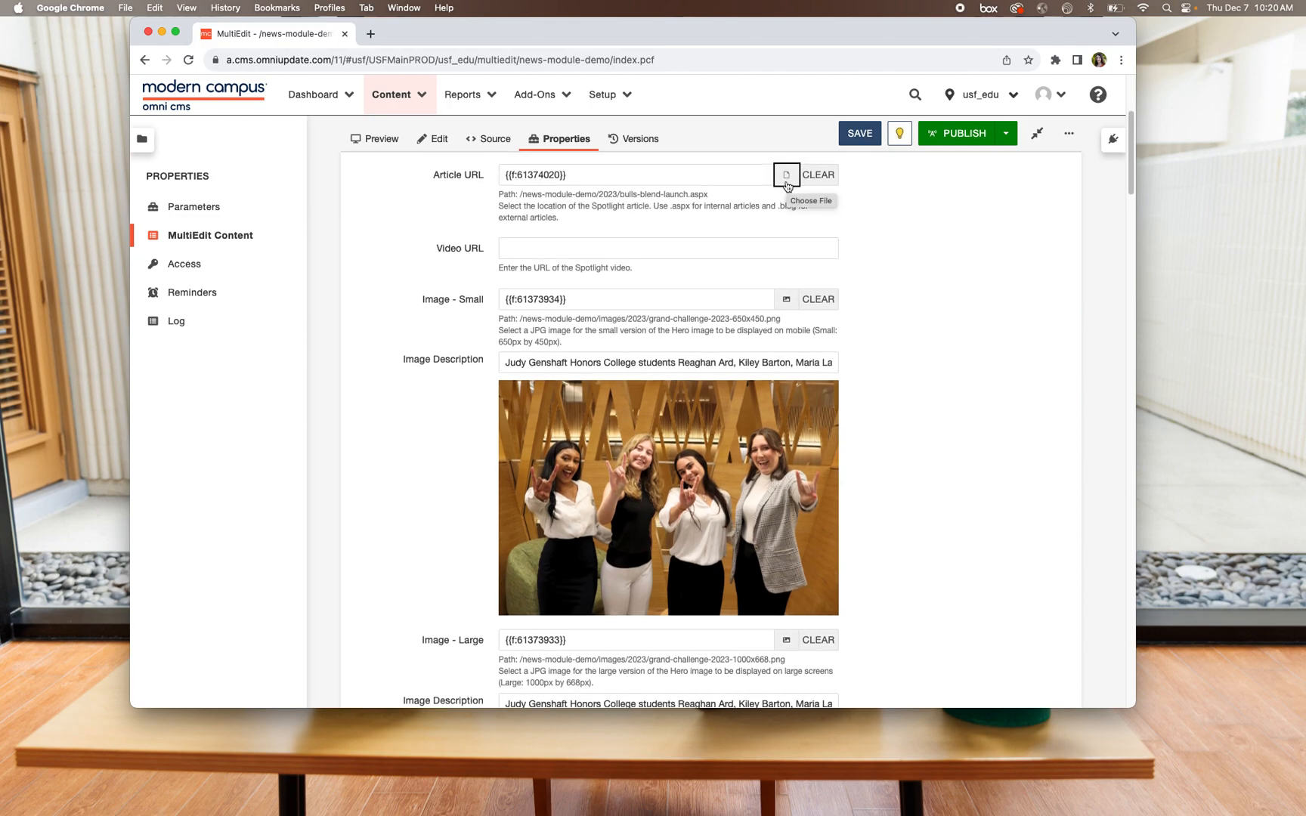
{"action": "left_click", "coordinate": [786, 302]}
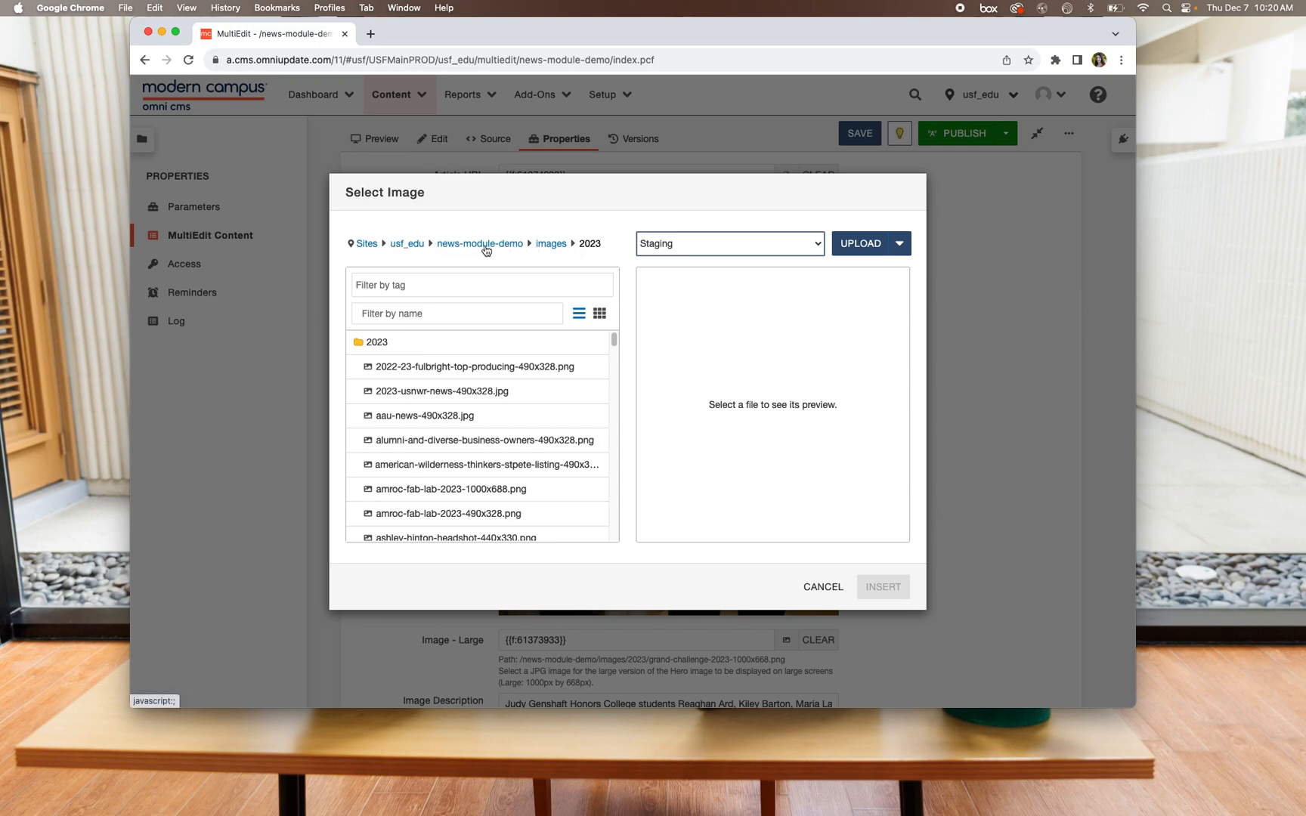
{"action": "left_click", "coordinate": [431, 313]}
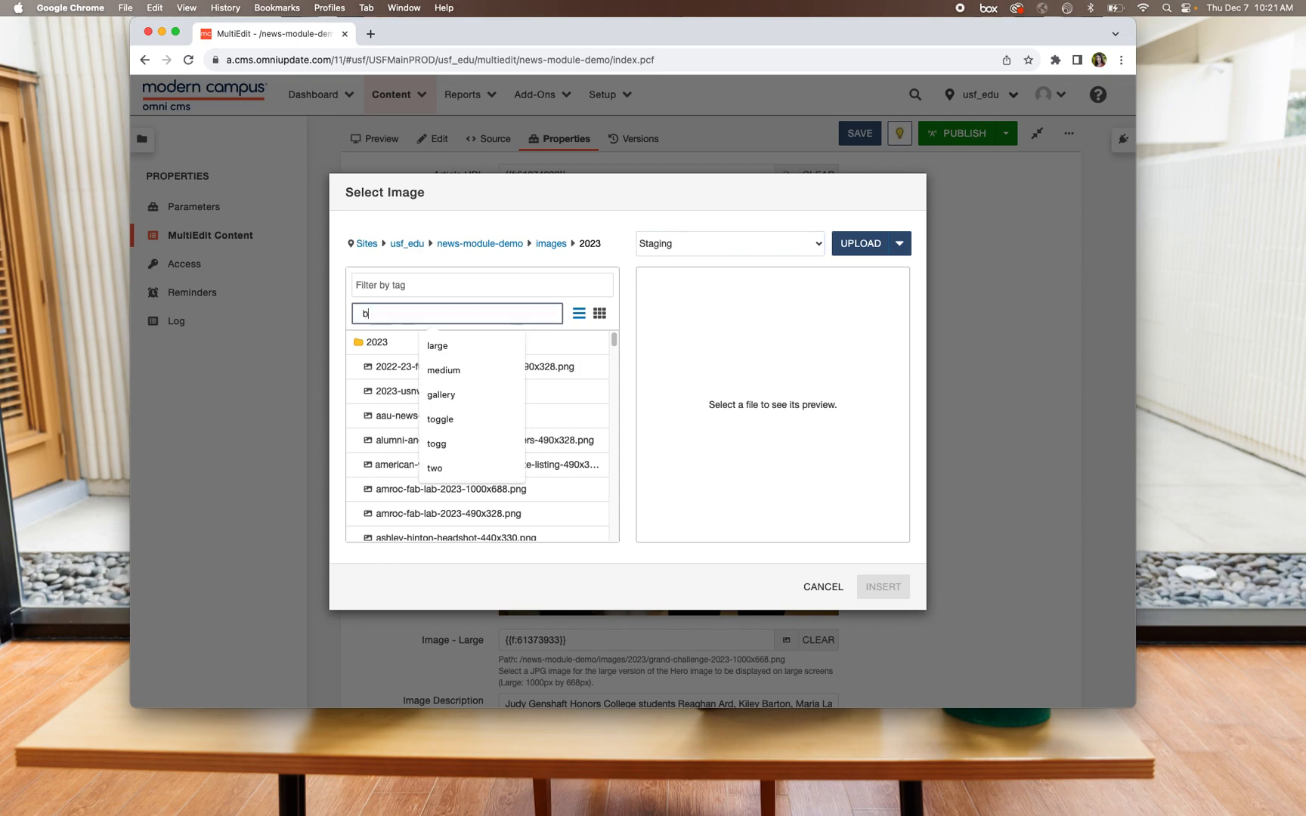
{"action": "type", "text": "bulls"}
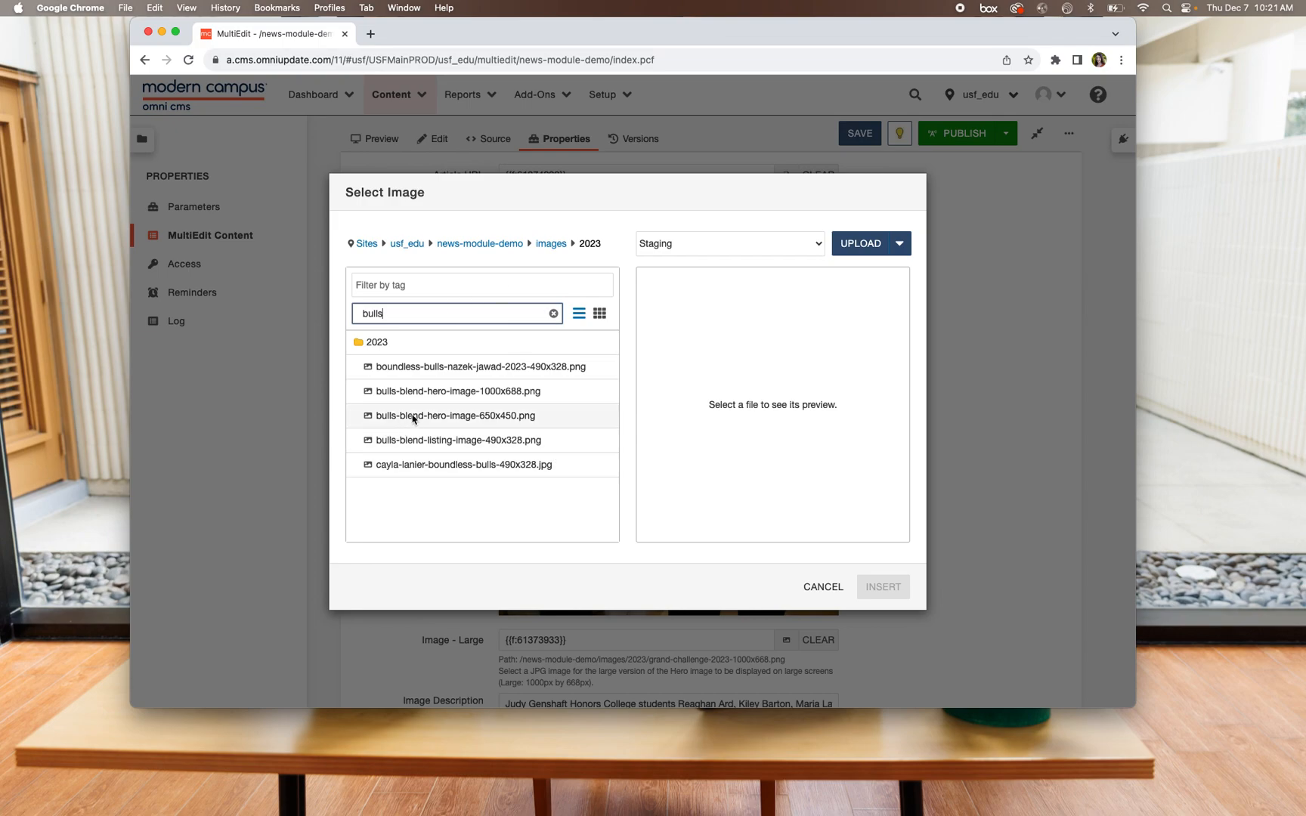
{"action": "left_click", "coordinate": [501, 418]}
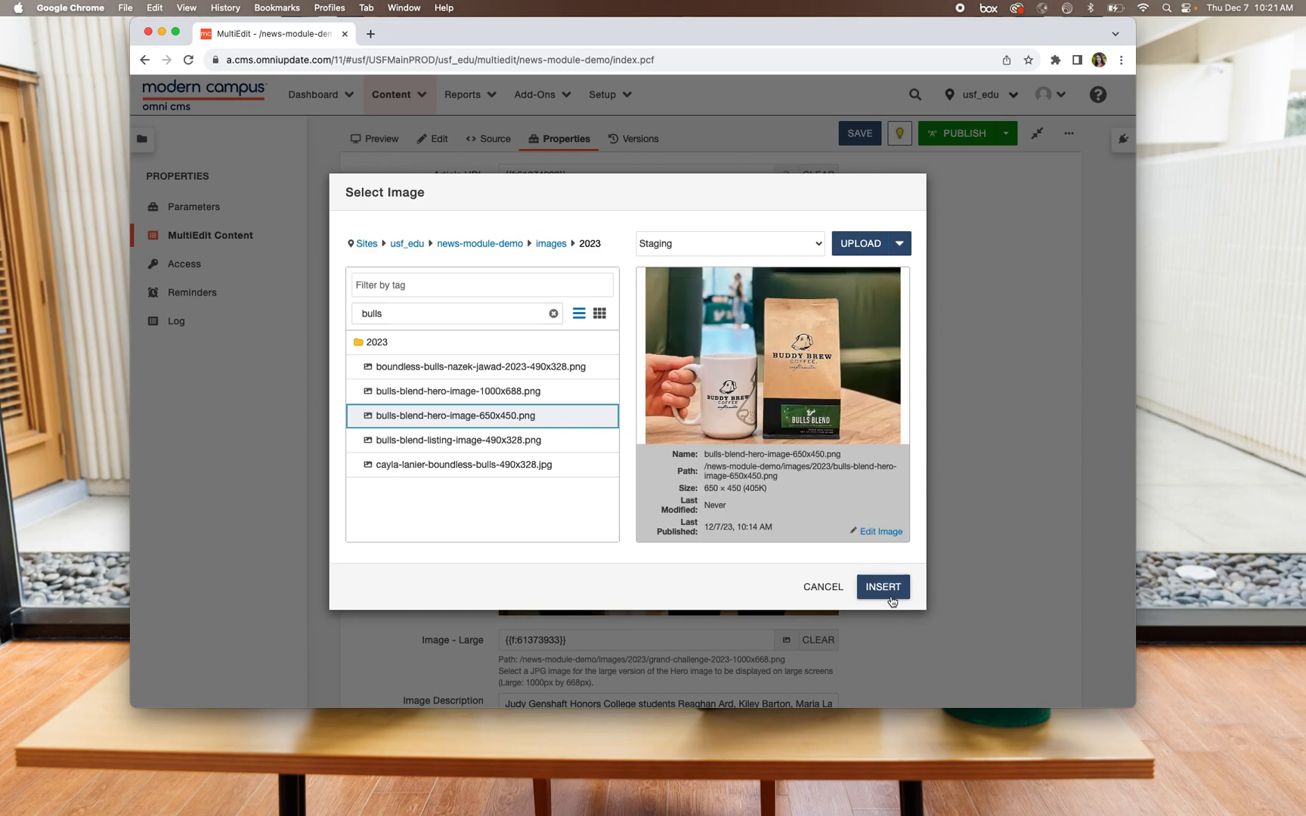
{"action": "left_click", "coordinate": [883, 589]}
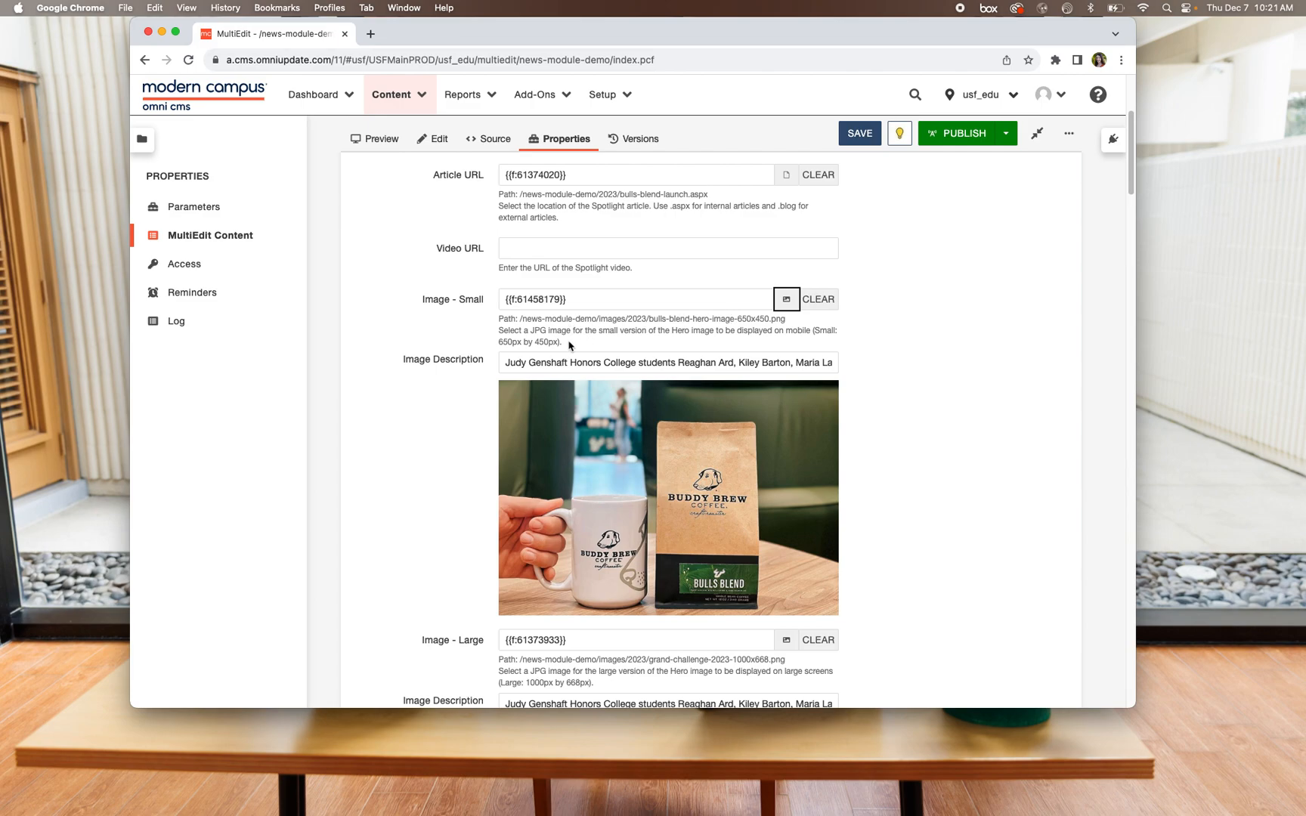
{"action": "left_click_drag", "start_coordinate": [559, 341], "coordinate": [495, 345]}
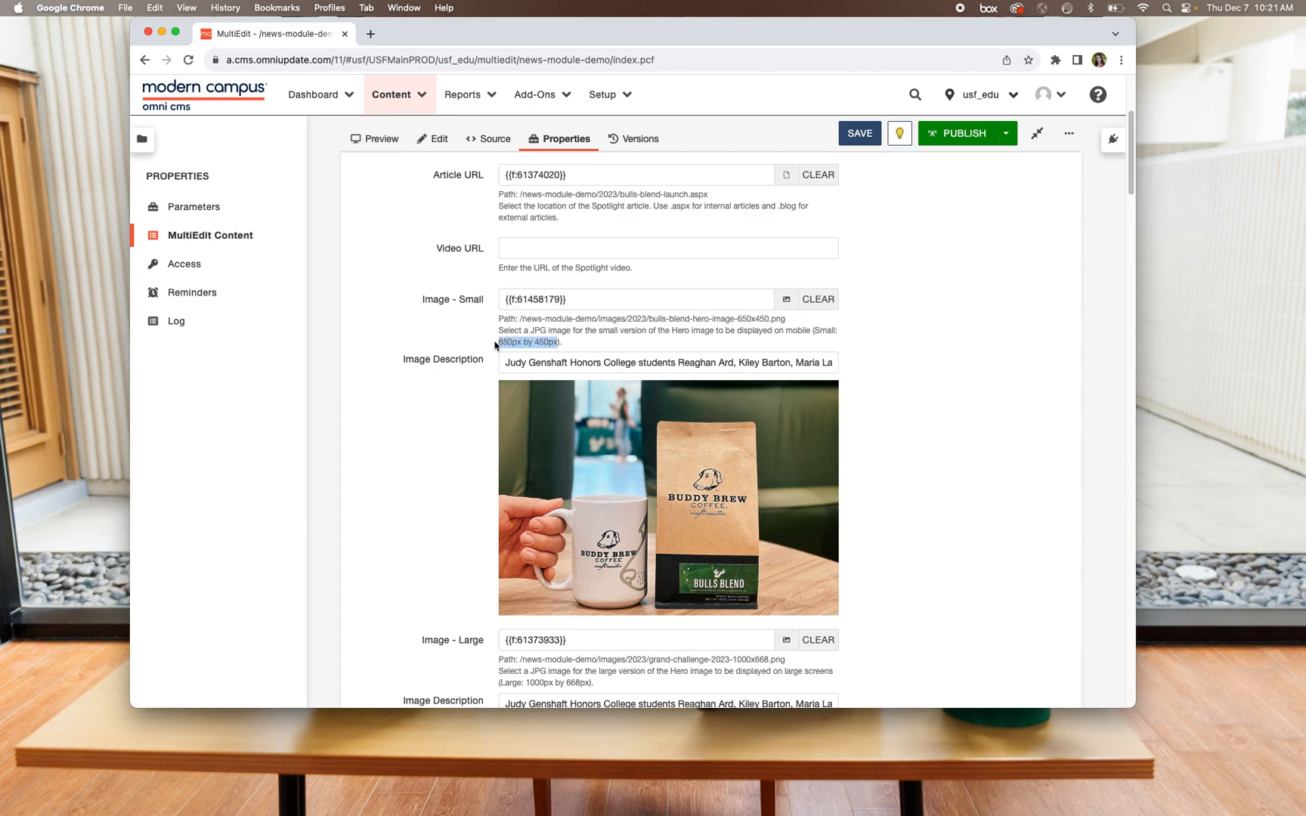
{"action": "left_click", "coordinate": [575, 330]}
Step: Replace the small image's description with "Person holding a Buddy Brew Mug next to a bag of buddy brew coffee"
{"action": "left_click_drag", "start_coordinate": [505, 361], "coordinate": [847, 366]}
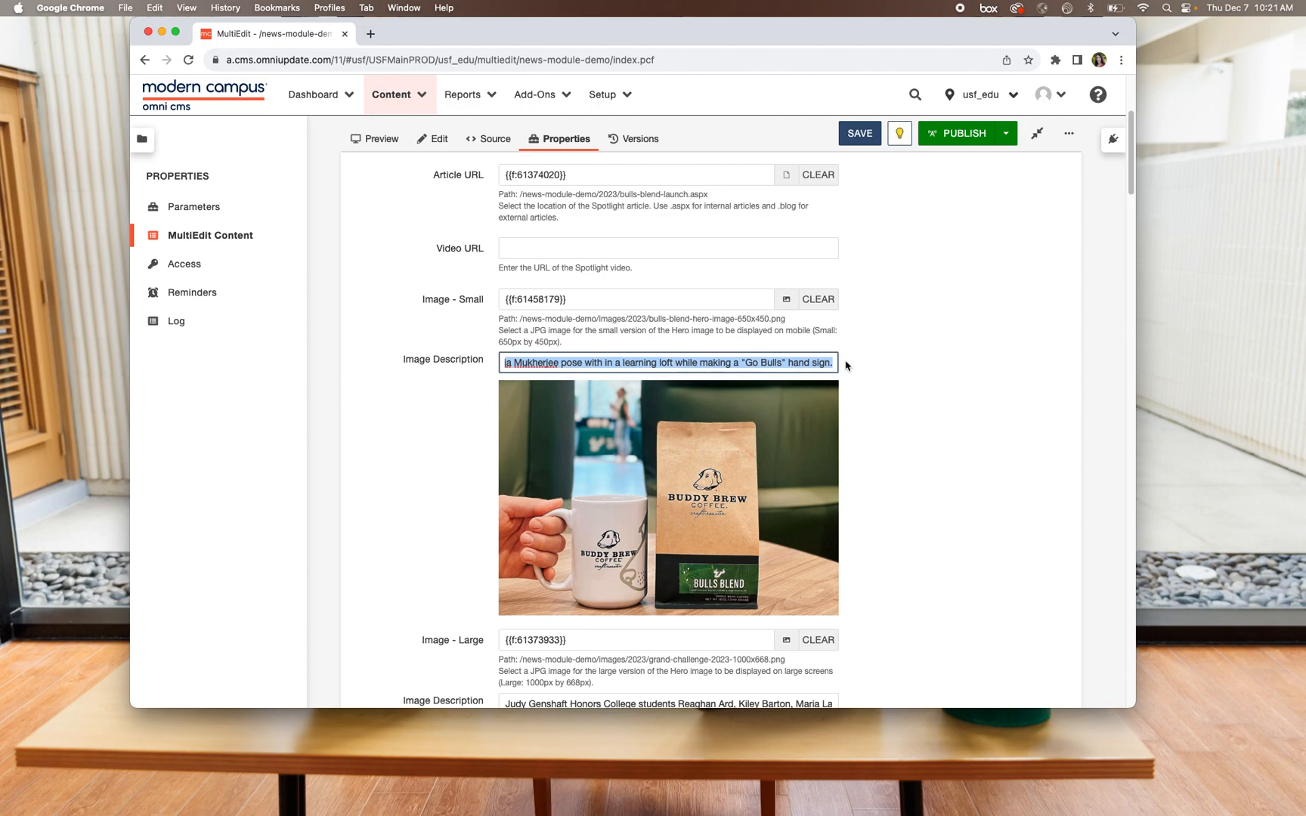
{"action": "type", "text": "Person ho"}
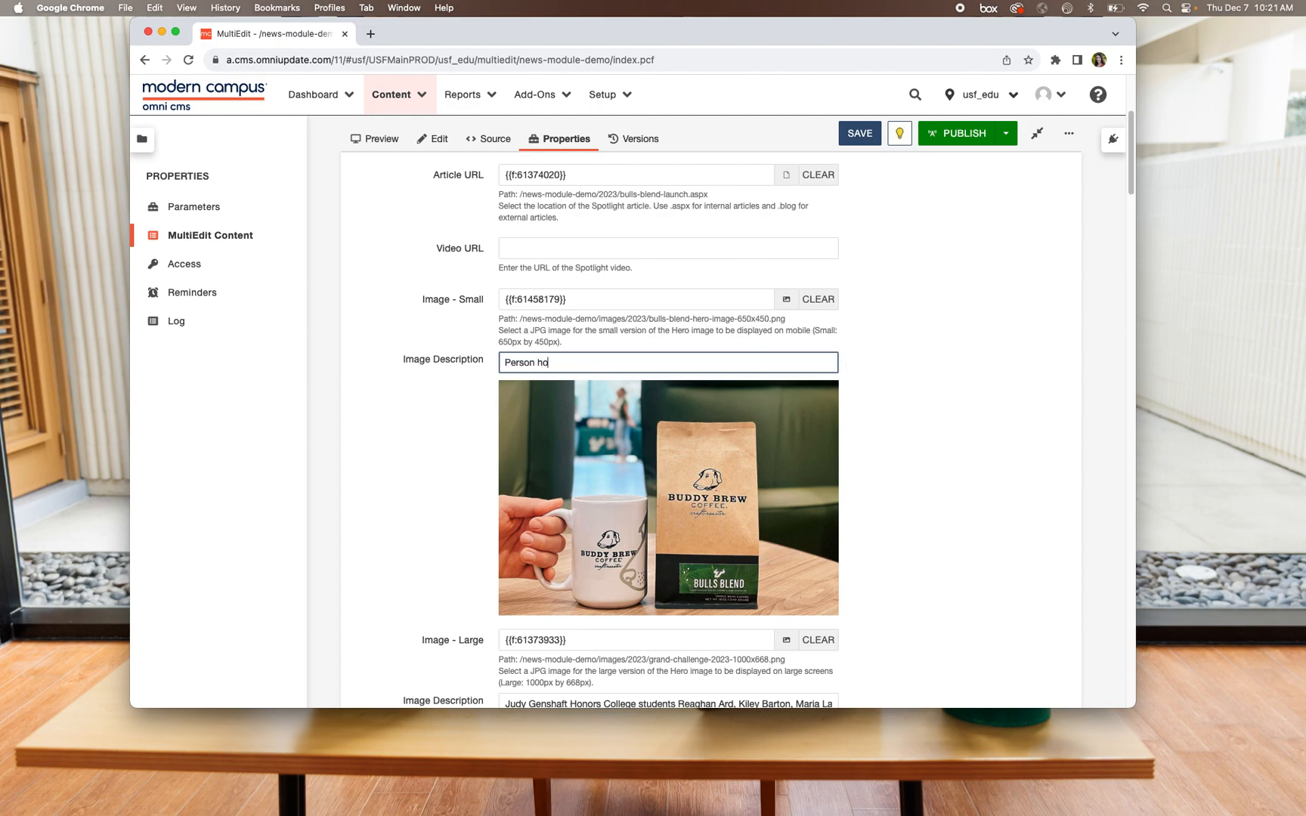
{"action": "type", "text": "lding a Buddy Brew Mug next to a bag"}
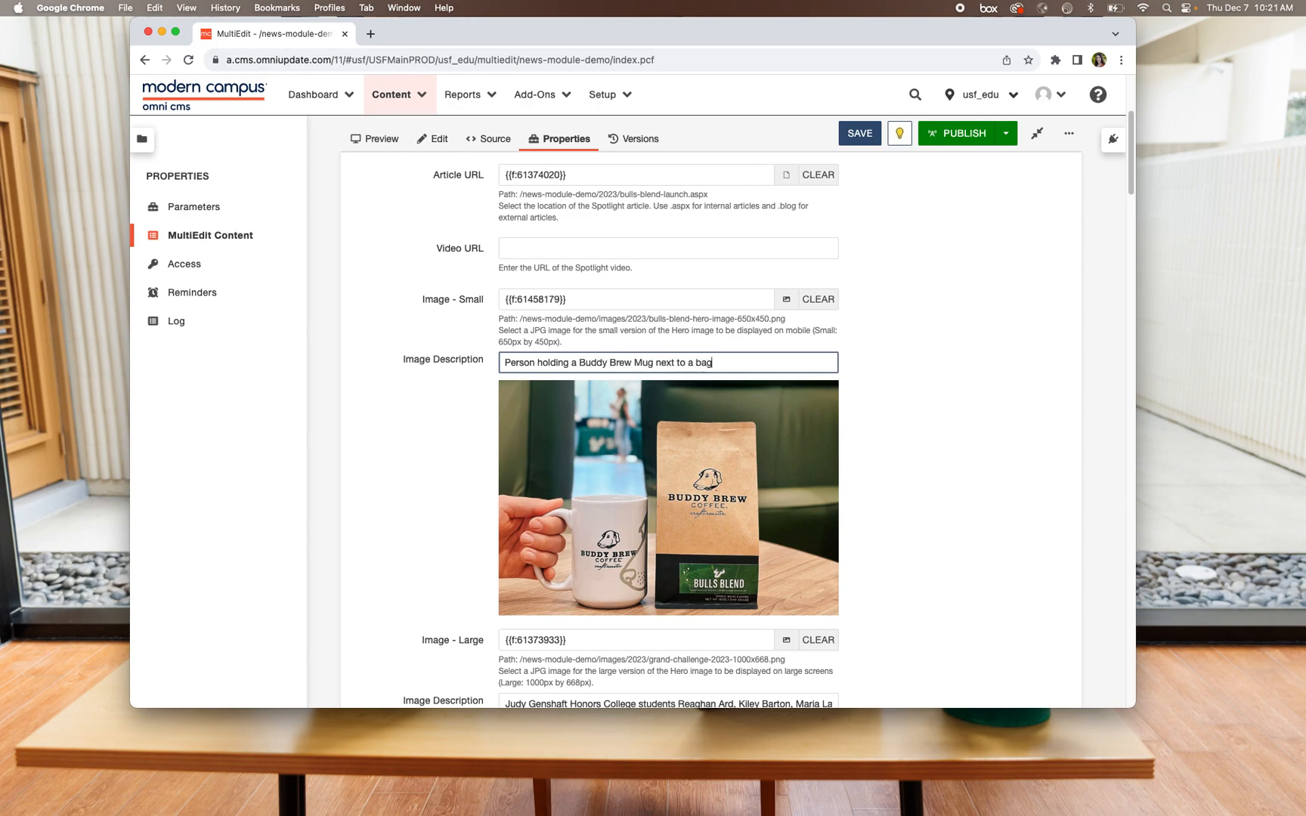
{"action": "type", "text": " of buddy brew coffee"}
Step: Correct the capitalization in the small image's description so it reads "Person holding a Buddy Brew mug next to a bag of Buddy Brew coffee"
{"action": "scroll", "coordinate": [636, 339], "scroll_direction": "down", "scroll_amount": 1}
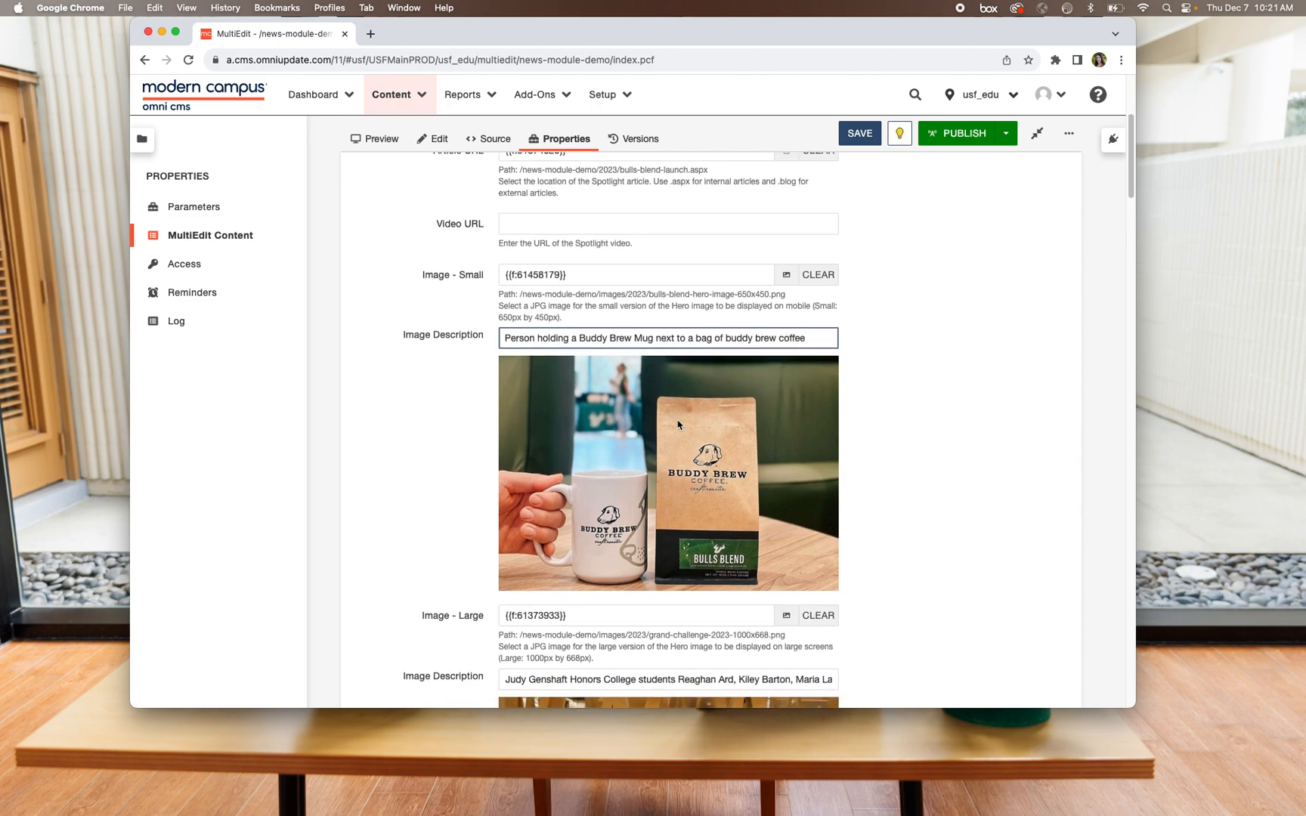
{"action": "left_click", "coordinate": [642, 338]}
{"action": "key", "text": "BackSpace"}
{"action": "type", "text": "m"}
{"action": "left_click", "coordinate": [732, 338]}
{"action": "key", "text": "BackSpace"}
{"action": "type", "text": "B"}
{"action": "left_click", "coordinate": [757, 338]}
{"action": "key", "text": "BackSpace"}
{"action": "type", "text": "B"}
{"action": "type", "text": "B"}
{"action": "left_click", "coordinate": [914, 365]}
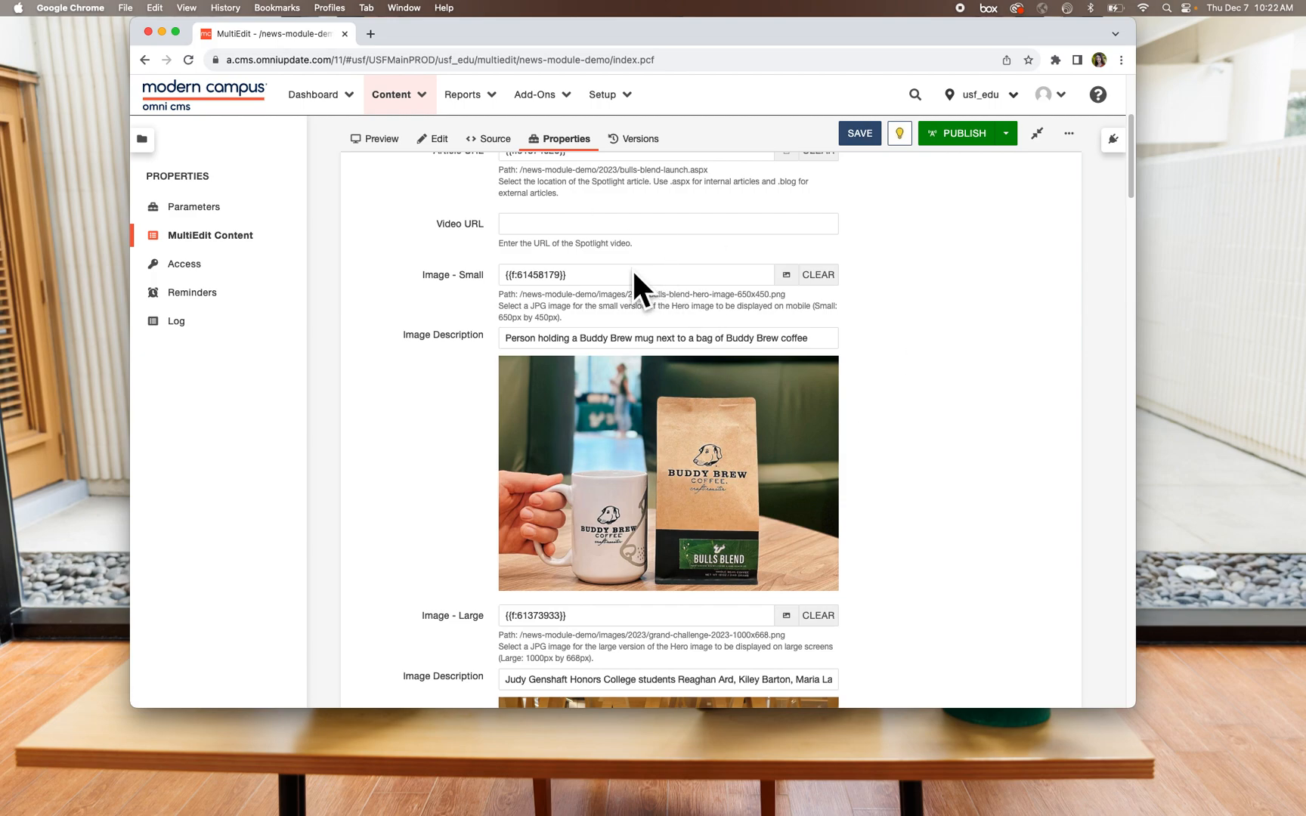
{"action": "scroll", "coordinate": [605, 306], "scroll_direction": "down", "scroll_amount": 2}
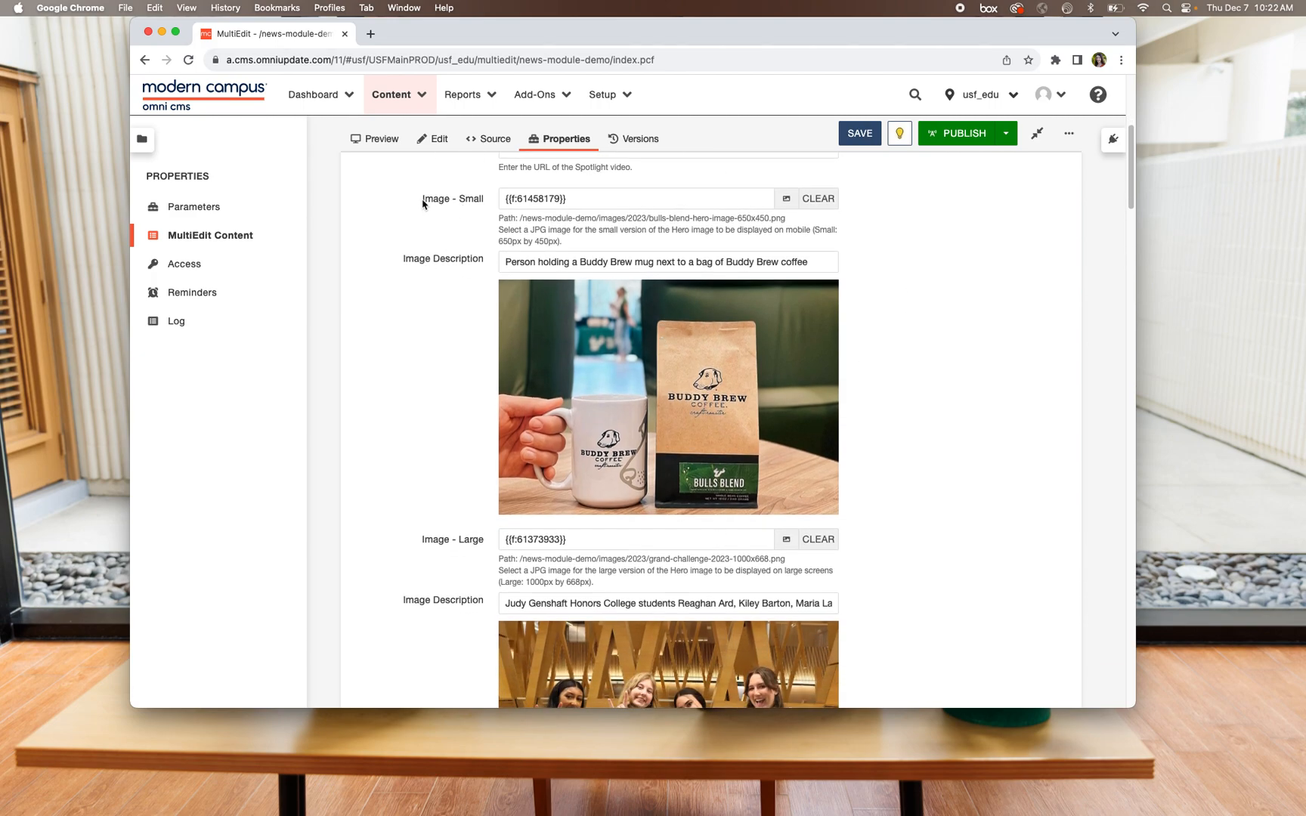
Step: Copy the small image's description into the large image's description, replacing the existing text there
{"action": "left_click", "coordinate": [837, 261]}
{"action": "left_click_drag", "start_coordinate": [818, 262], "coordinate": [482, 268]}
{"action": "key", "text": "super+c"}
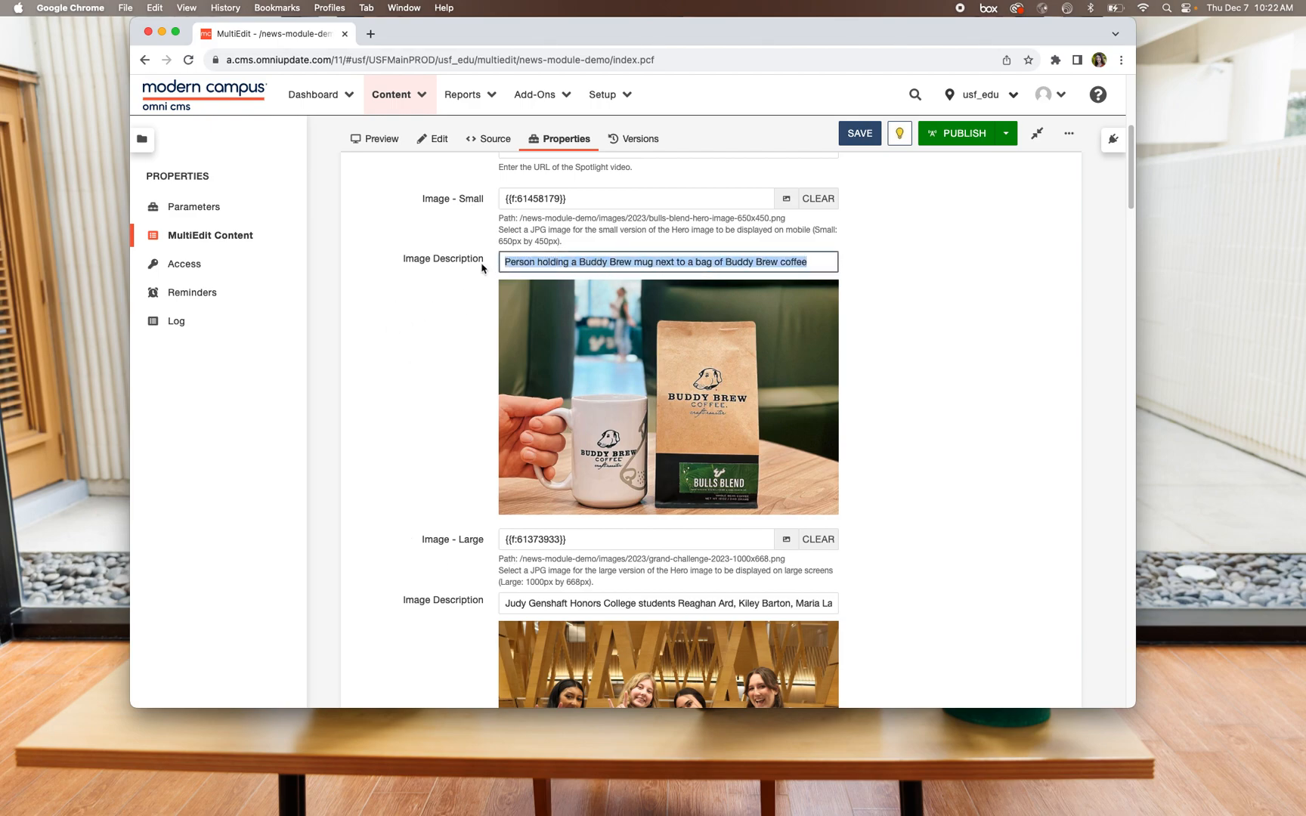
{"action": "triple_click", "coordinate": [563, 597]}
{"action": "key", "text": "super+v"}
{"action": "left_click", "coordinate": [895, 562]}
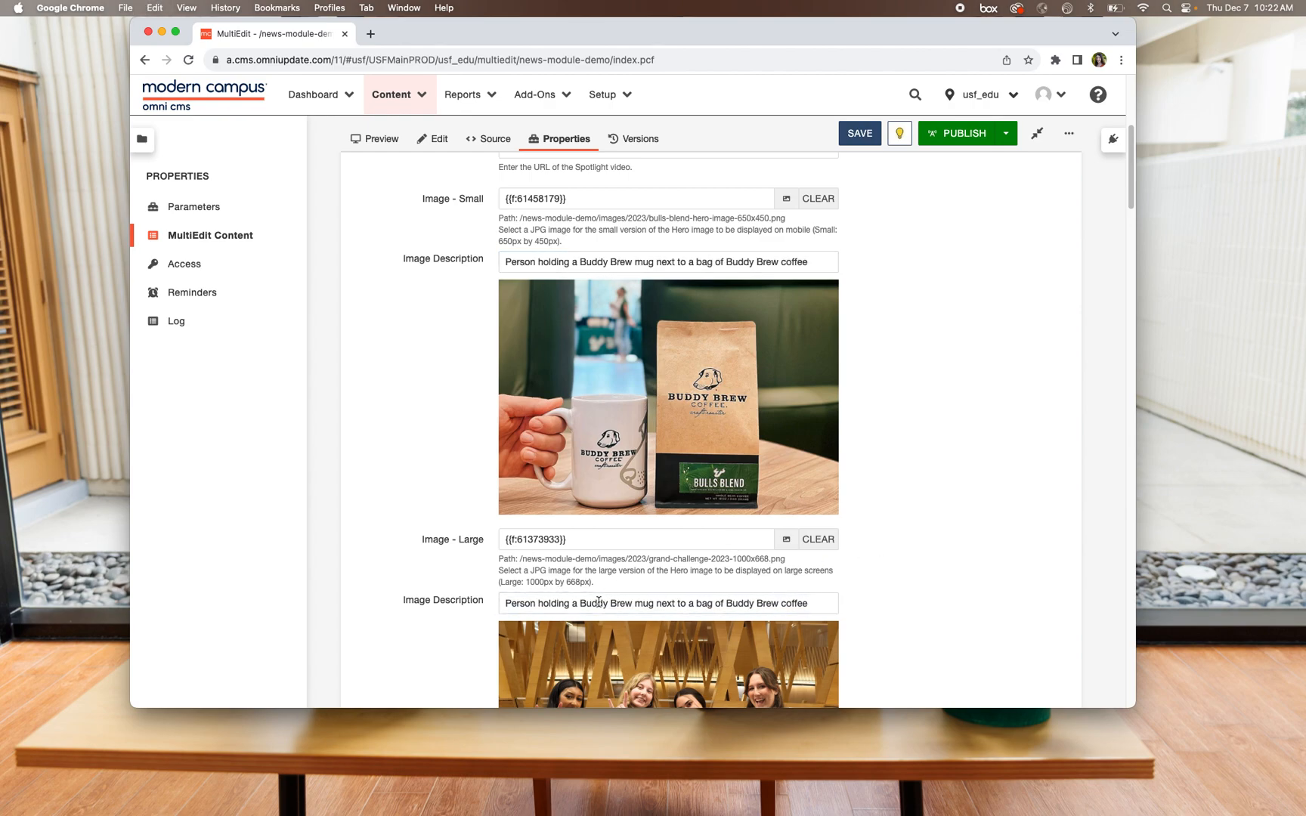
Step: Filter the 2023 images by "blend" and insert bulls-blend-hero-image-1000x688.png as the Spotlight section's large image
{"action": "left_click", "coordinate": [600, 540]}
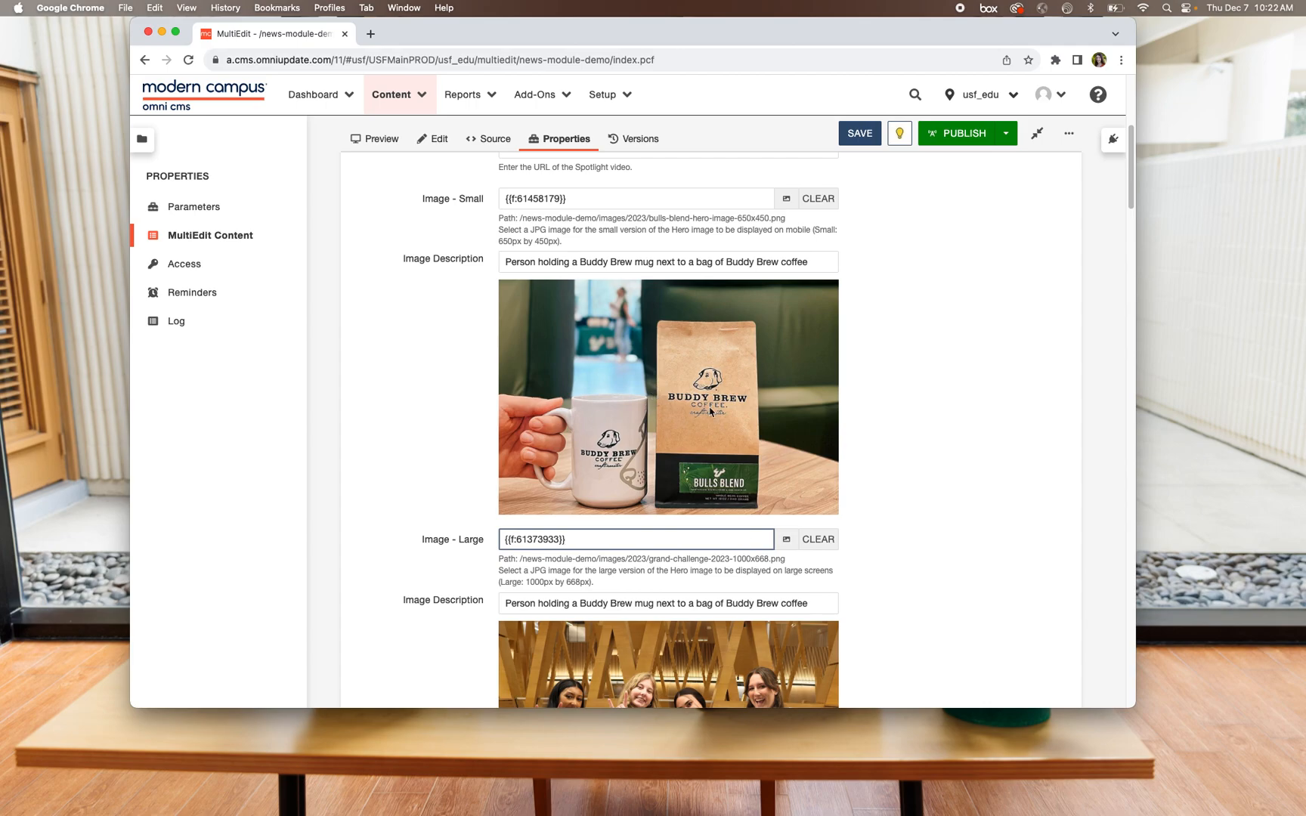
{"action": "left_click", "coordinate": [785, 543]}
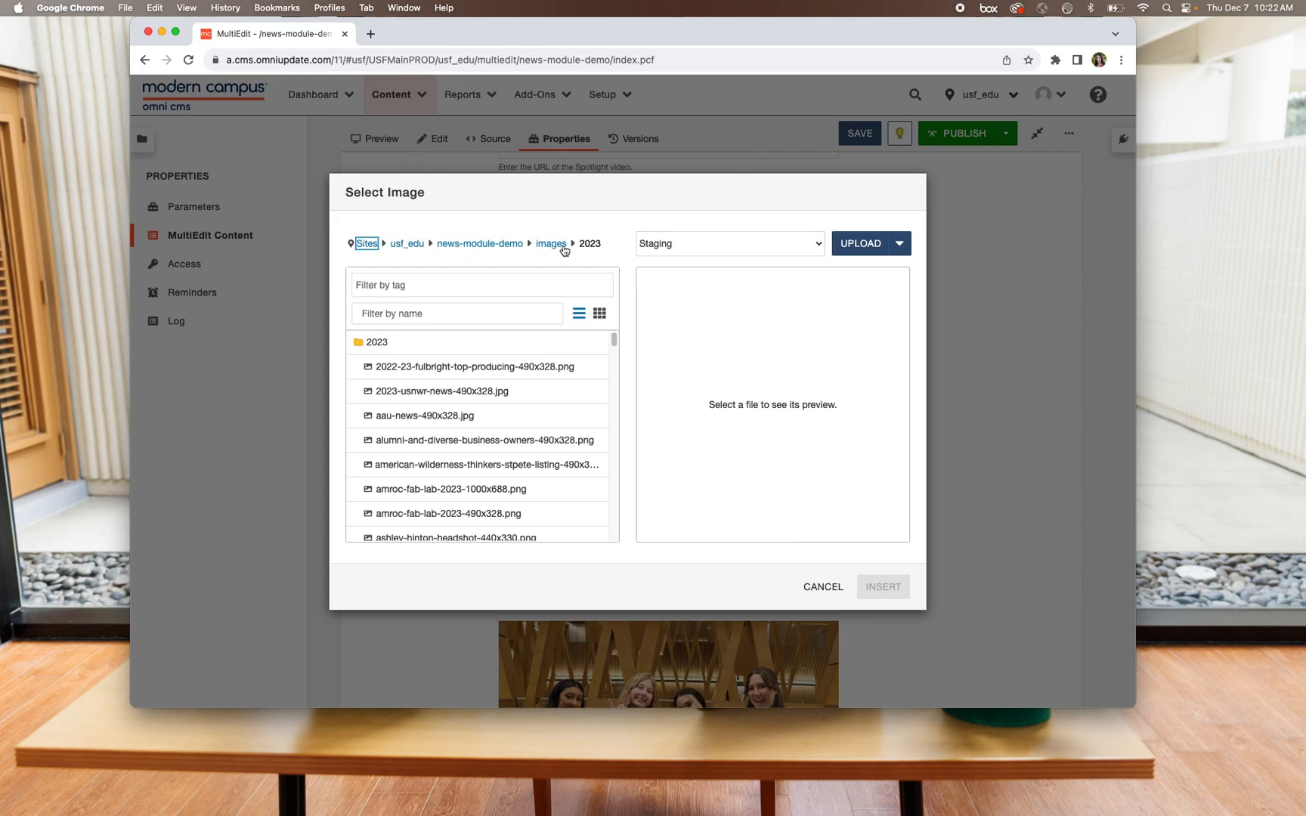
{"action": "left_click", "coordinate": [459, 315]}
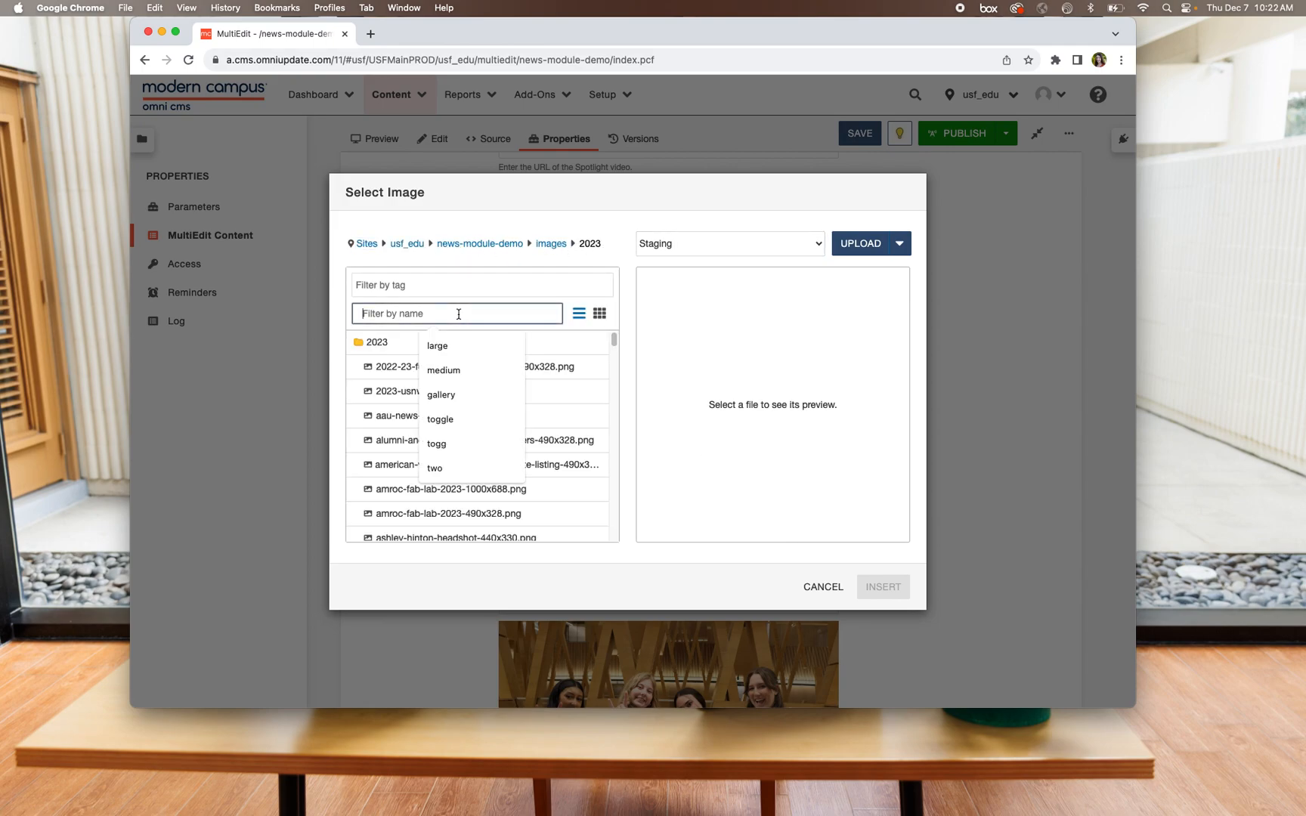
{"action": "type", "text": "blend"}
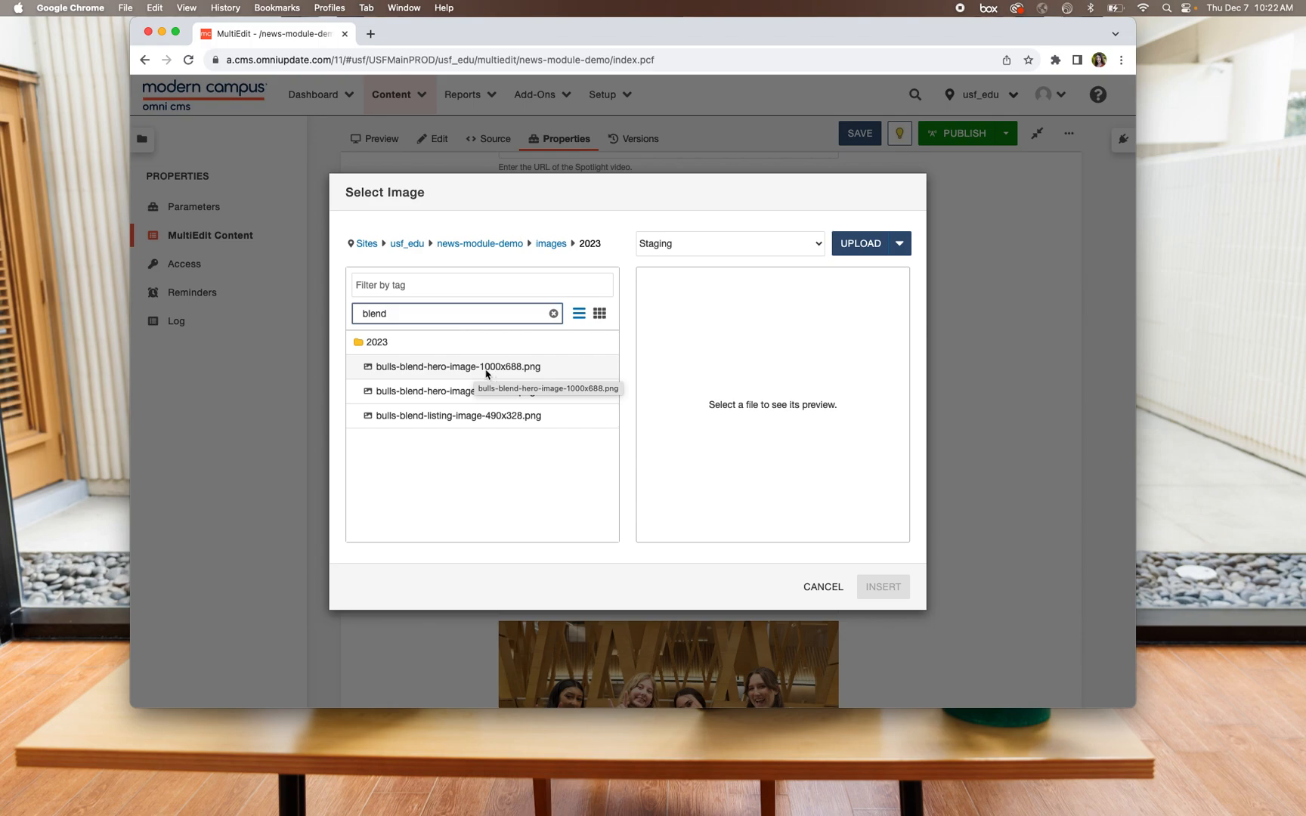
{"action": "left_click", "coordinate": [541, 369]}
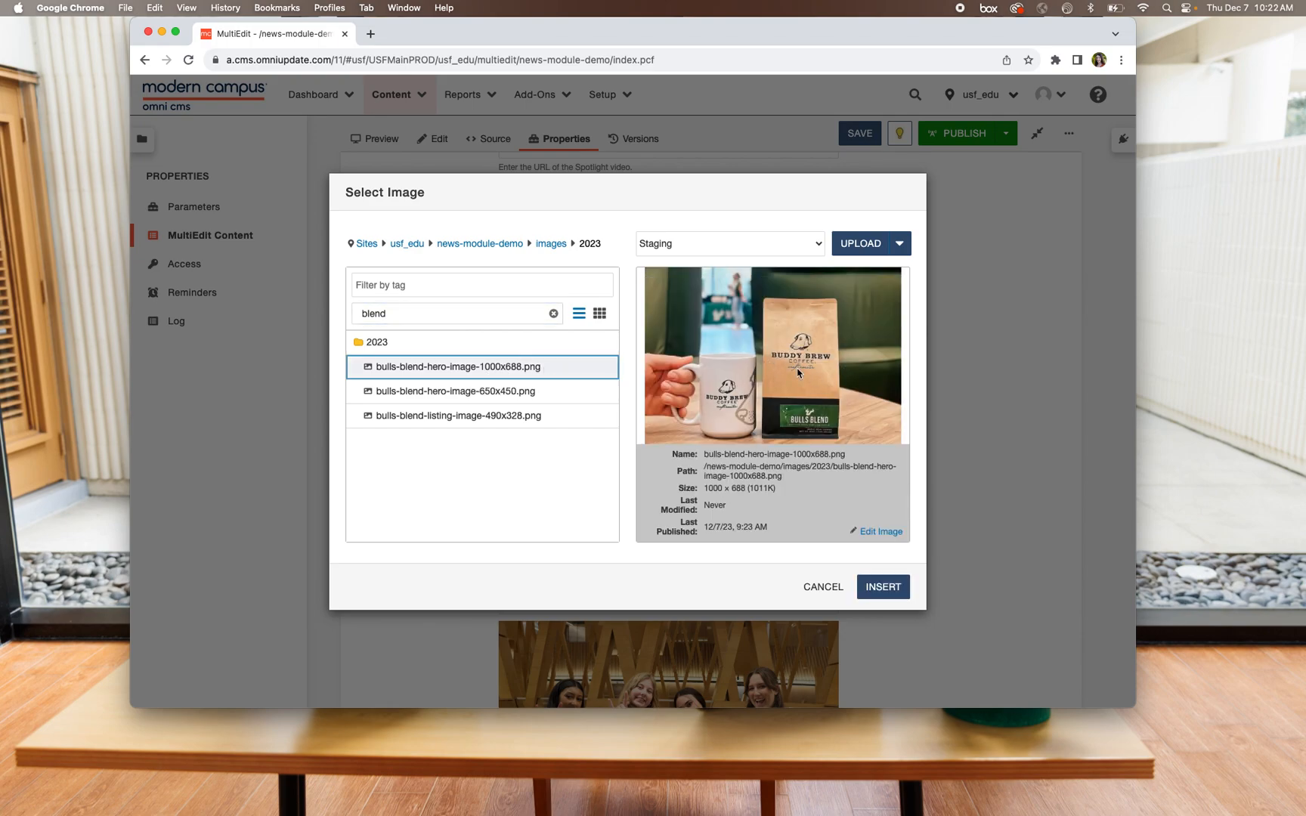
{"action": "left_click", "coordinate": [881, 588]}
Step: Review the Spotlight section's entries, including the large image's description and the link attributes
{"action": "scroll", "coordinate": [903, 438], "scroll_direction": "down", "scroll_amount": 5}
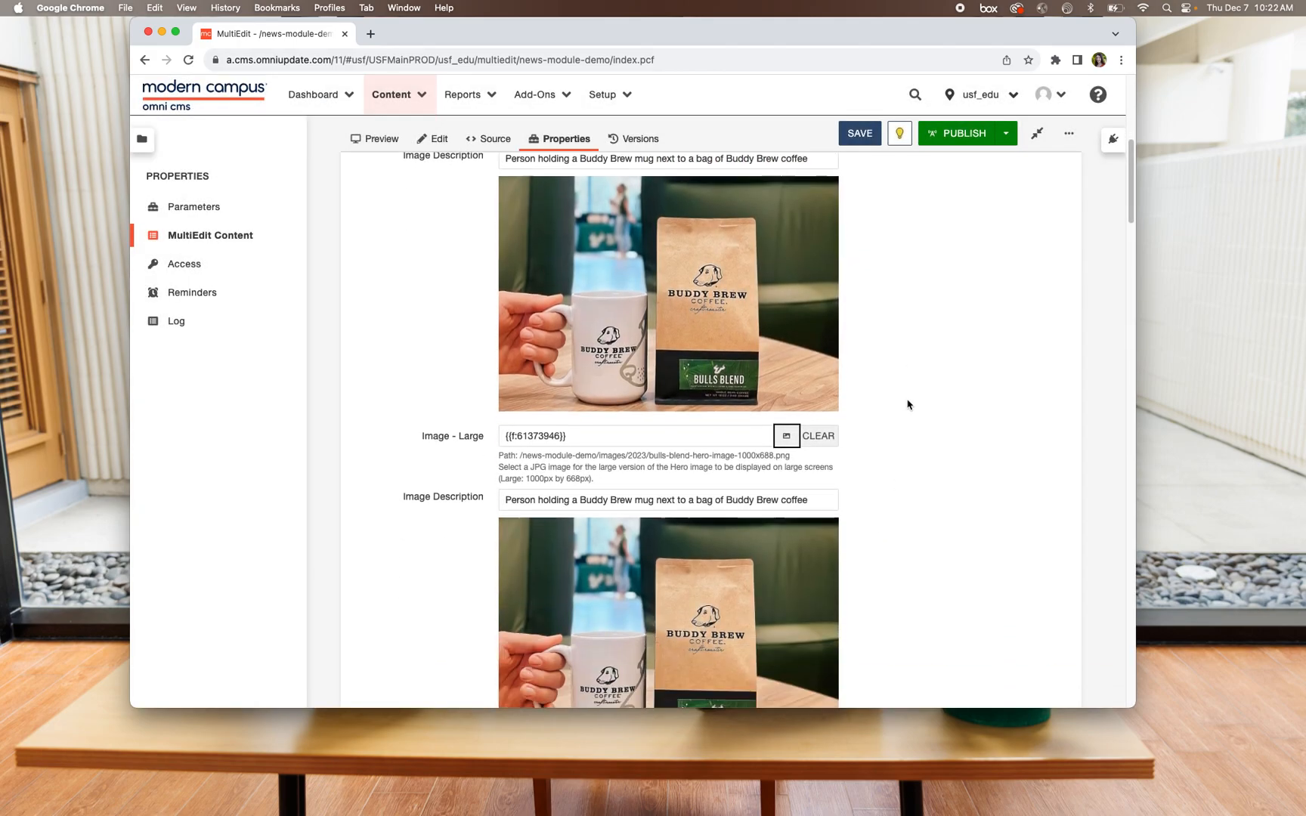
{"action": "left_click_drag", "start_coordinate": [779, 382], "coordinate": [562, 383]}
{"action": "left_click", "coordinate": [562, 383]}
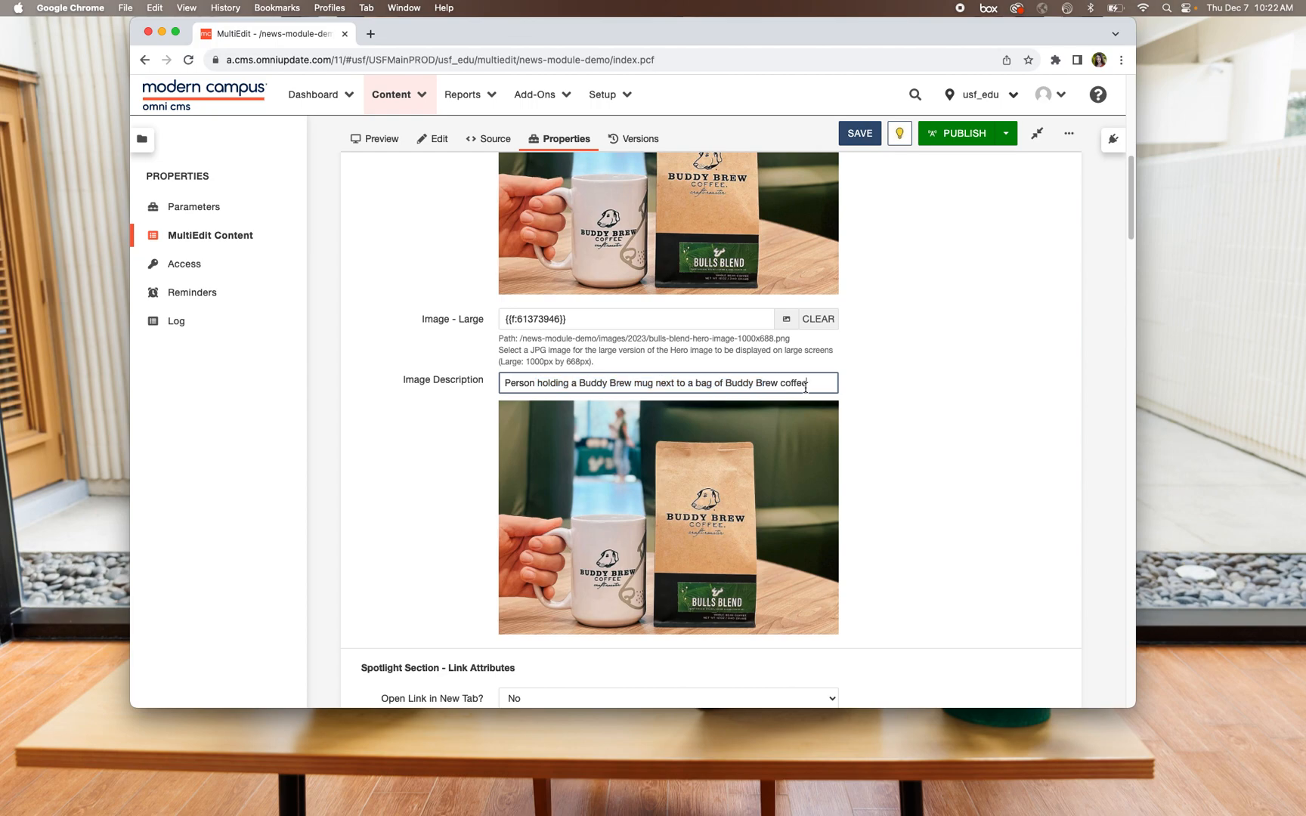
{"action": "scroll", "coordinate": [974, 392], "scroll_direction": "down", "scroll_amount": 2}
{"action": "scroll", "coordinate": [972, 394], "scroll_direction": "down", "scroll_amount": 7}
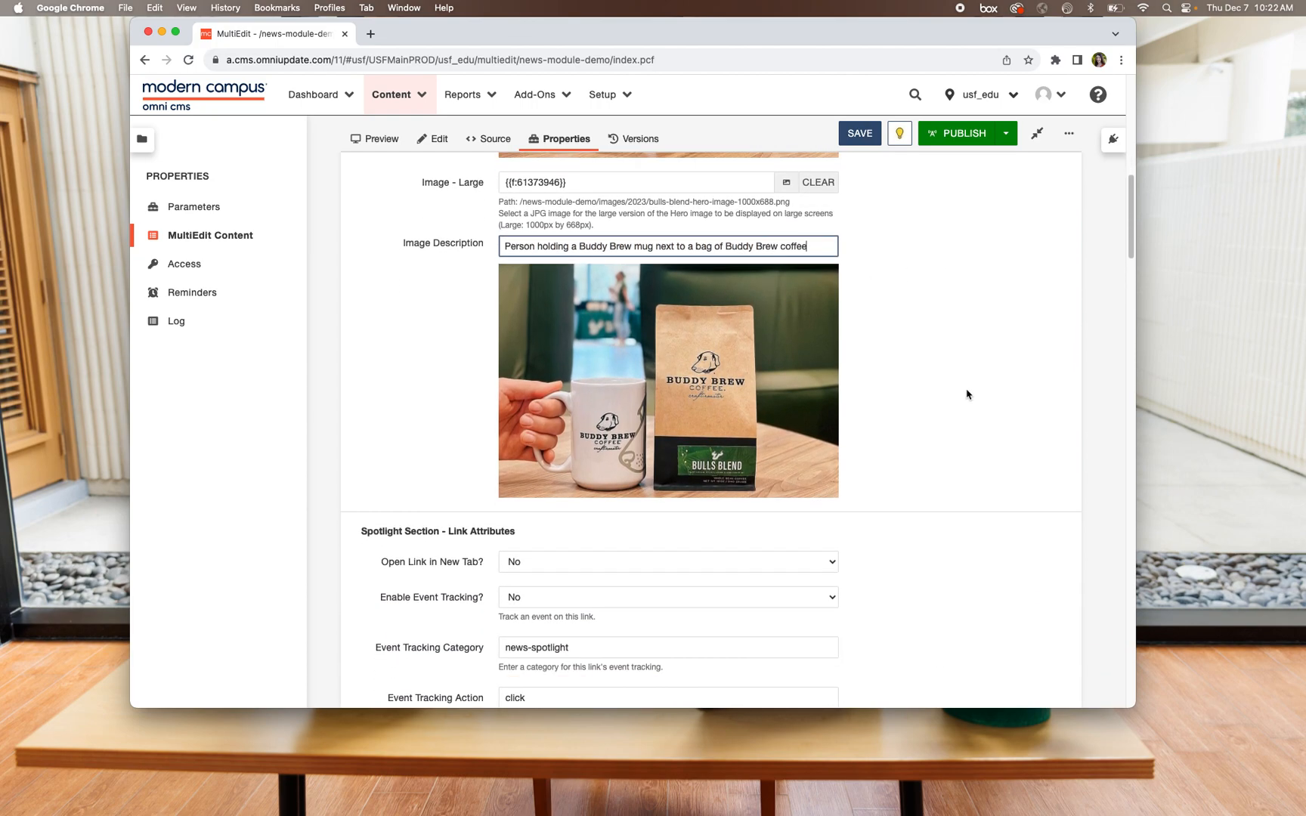
{"action": "scroll", "coordinate": [966, 394], "scroll_direction": "down", "scroll_amount": 1}
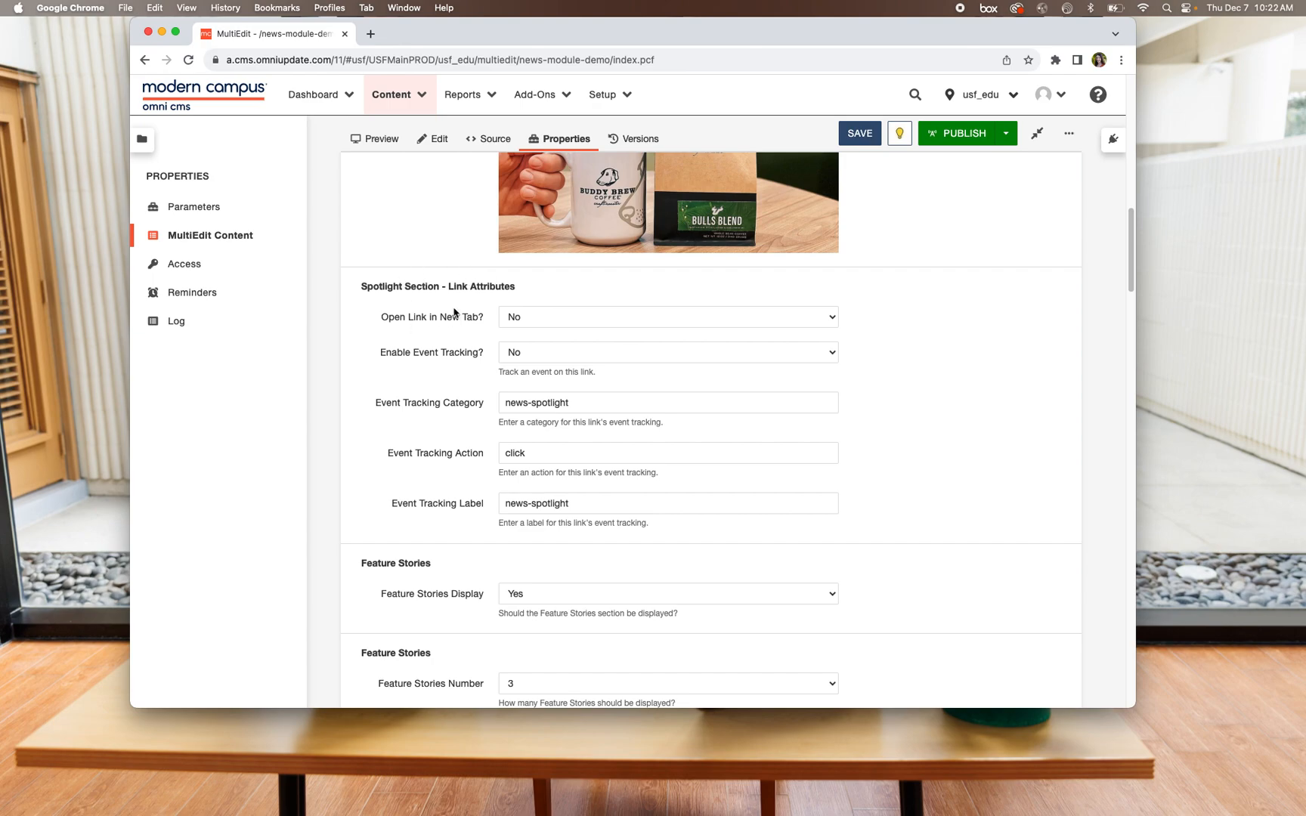
{"action": "scroll", "coordinate": [446, 291], "scroll_direction": "up", "scroll_amount": 10}
{"action": "scroll", "coordinate": [496, 321], "scroll_direction": "up", "scroll_amount": 6}
{"action": "triple_click", "coordinate": [574, 293]}
{"action": "scroll", "coordinate": [408, 362], "scroll_direction": "down", "scroll_amount": 9}
{"action": "scroll", "coordinate": [409, 361], "scroll_direction": "down", "scroll_amount": 6}
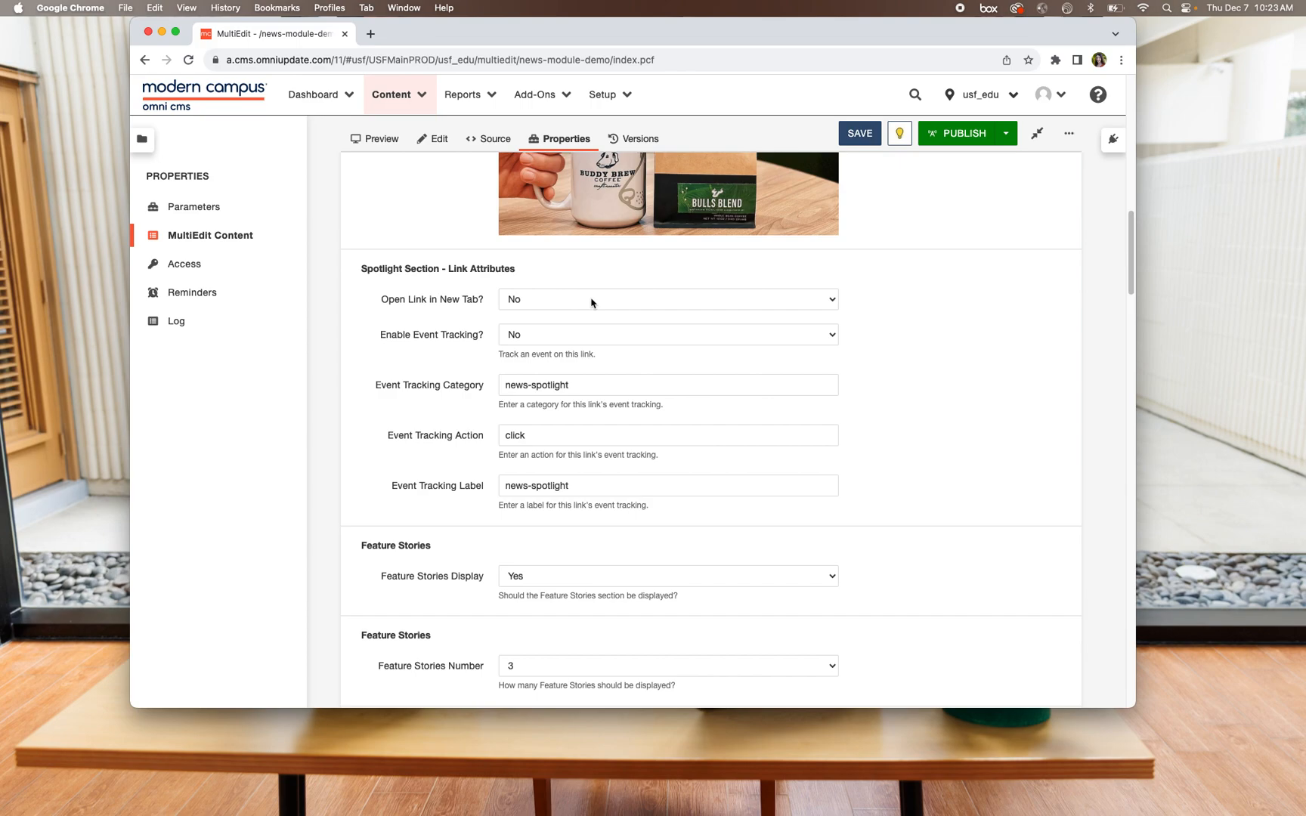
{"action": "scroll", "coordinate": [605, 272], "scroll_direction": "up", "scroll_amount": 3}
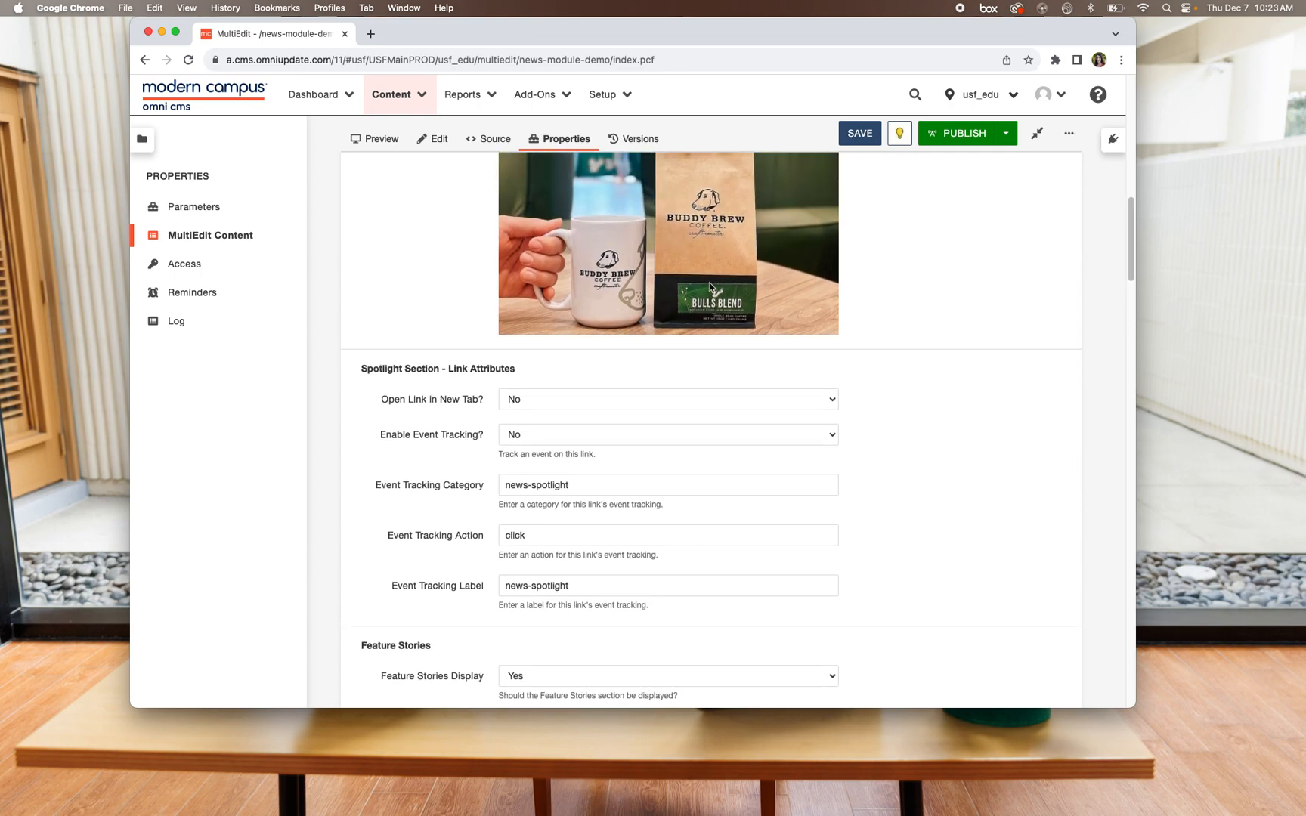
Step: Set Open Link in New Tab to No in the Spotlight section's link attributes
{"action": "left_click", "coordinate": [552, 409]}
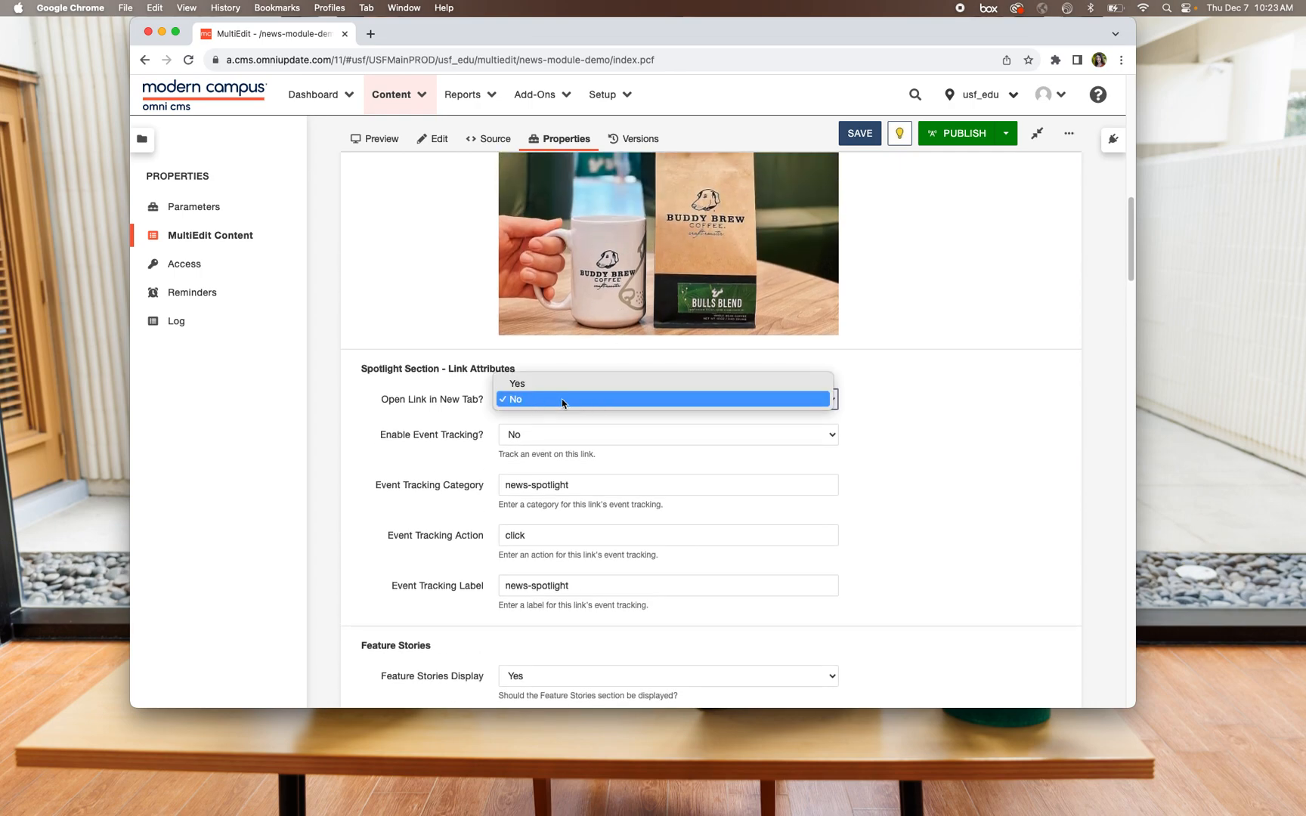
{"action": "left_click", "coordinate": [564, 405]}
{"action": "left_click", "coordinate": [950, 393]}
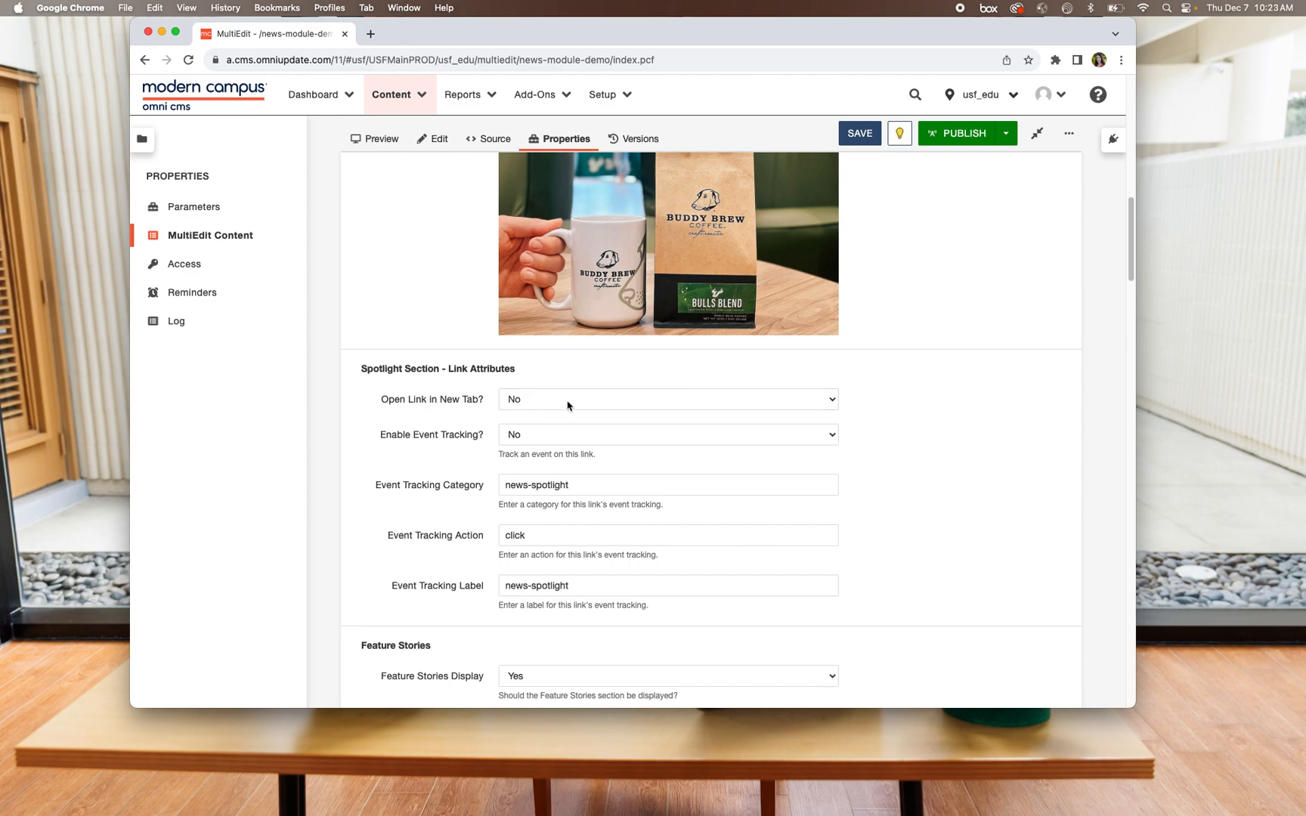
Step: Set Feature Stories Display to Yes and Feature Stories Number to 3
{"action": "scroll", "coordinate": [568, 408], "scroll_direction": "down", "scroll_amount": 1}
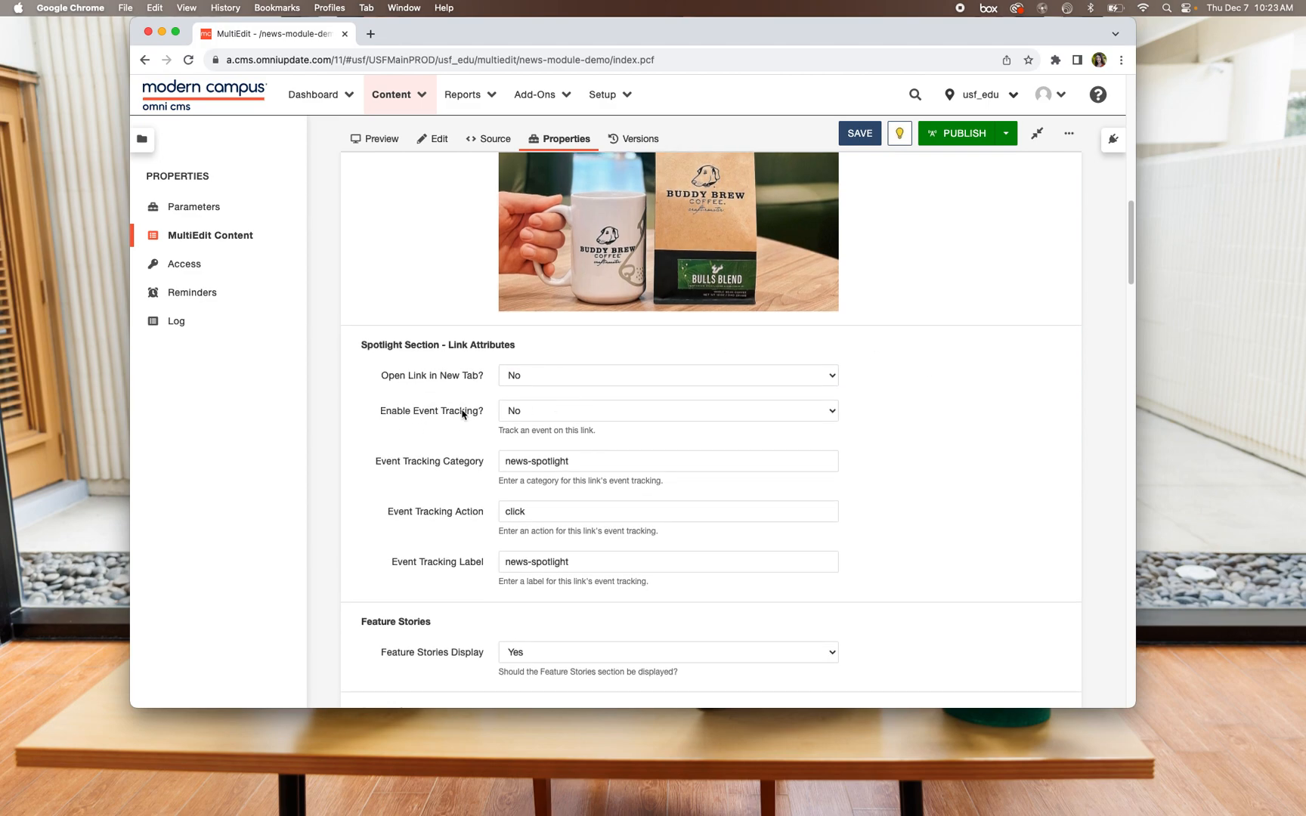
{"action": "scroll", "coordinate": [458, 401], "scroll_direction": "down", "scroll_amount": 5}
{"action": "scroll", "coordinate": [495, 416], "scroll_direction": "down", "scroll_amount": 4}
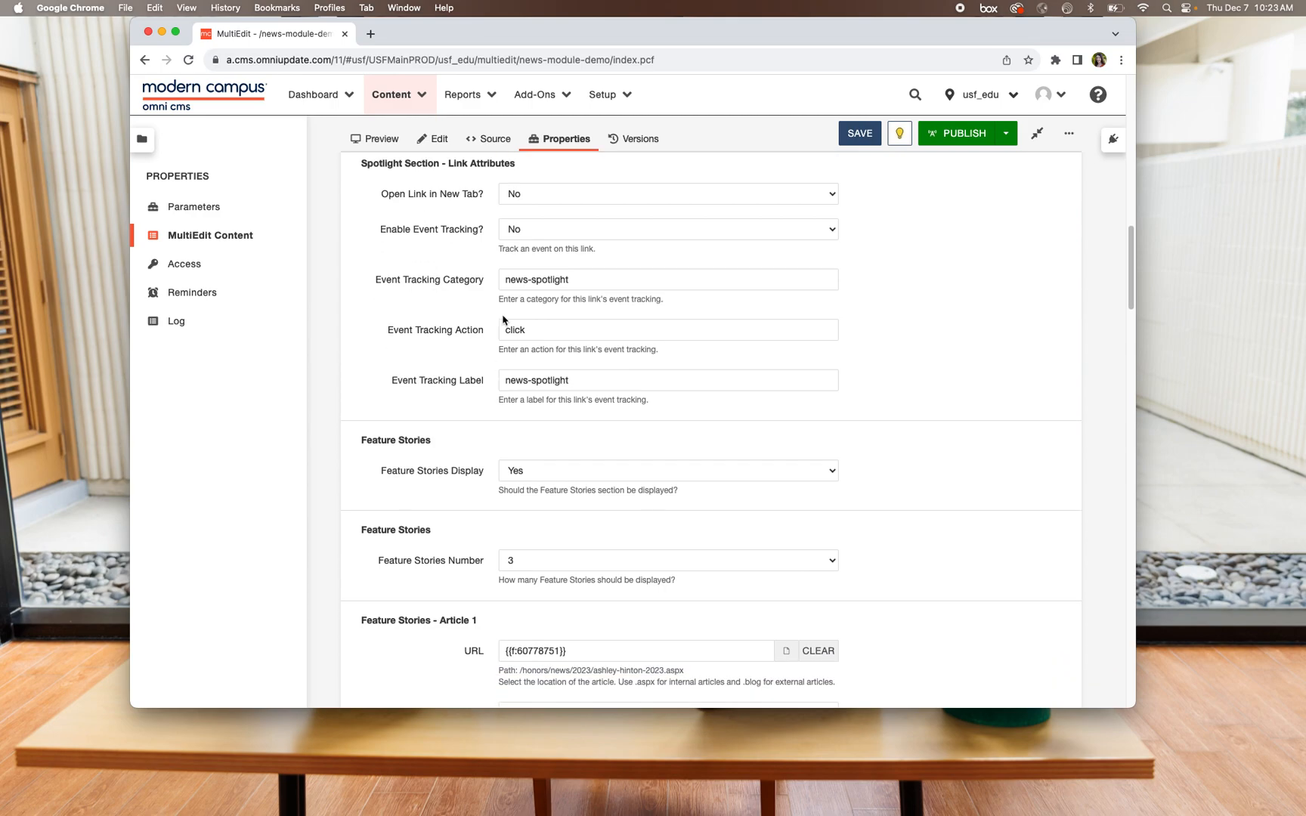
{"action": "scroll", "coordinate": [463, 282], "scroll_direction": "down", "scroll_amount": 5}
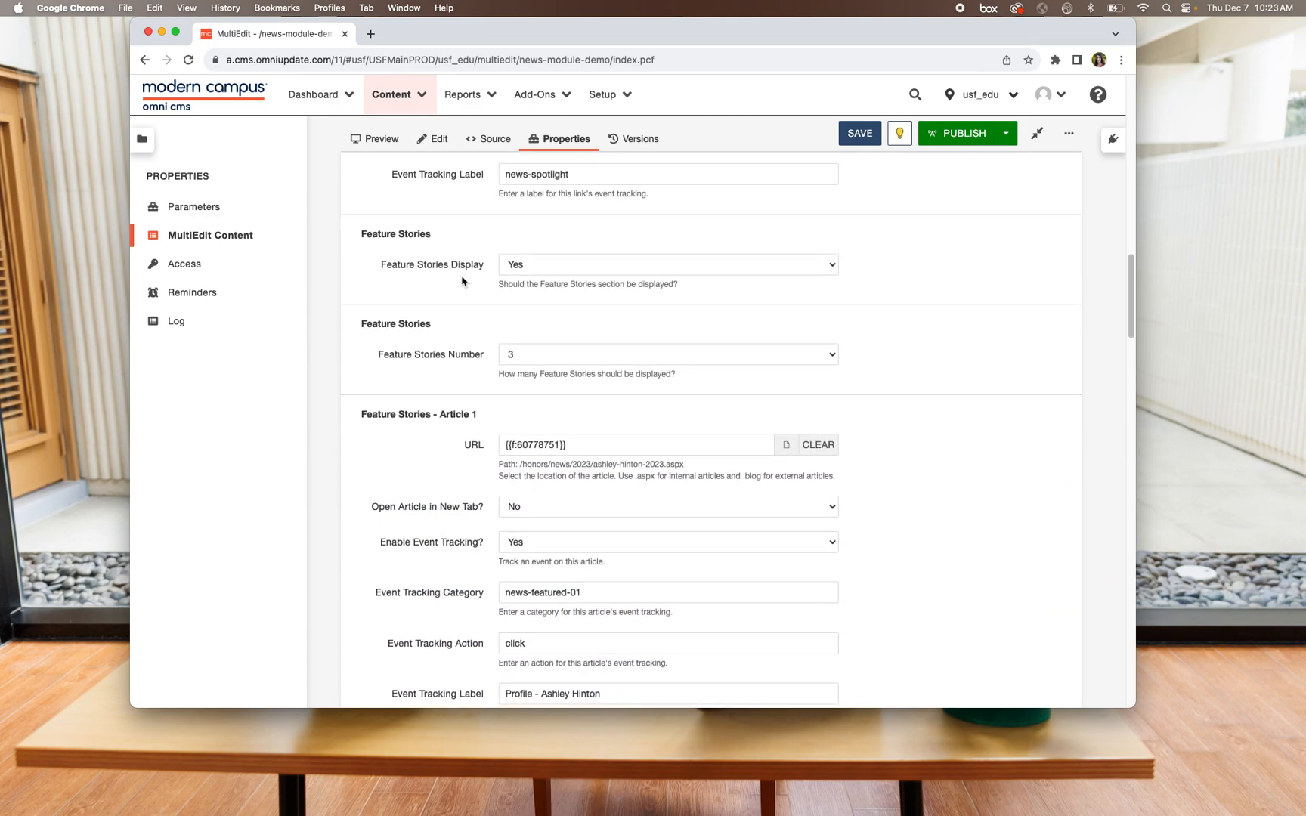
{"action": "left_click", "coordinate": [803, 266]}
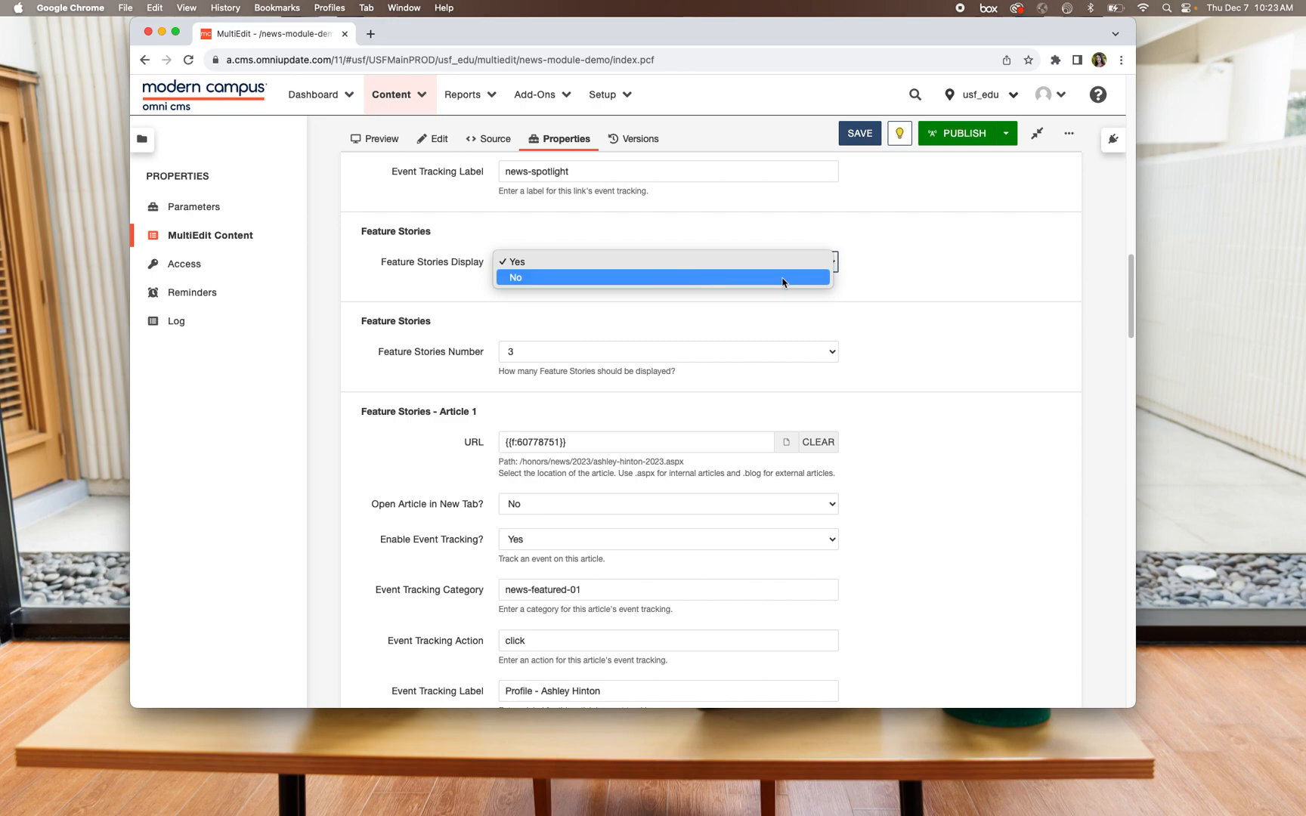
{"action": "left_click", "coordinate": [706, 266]}
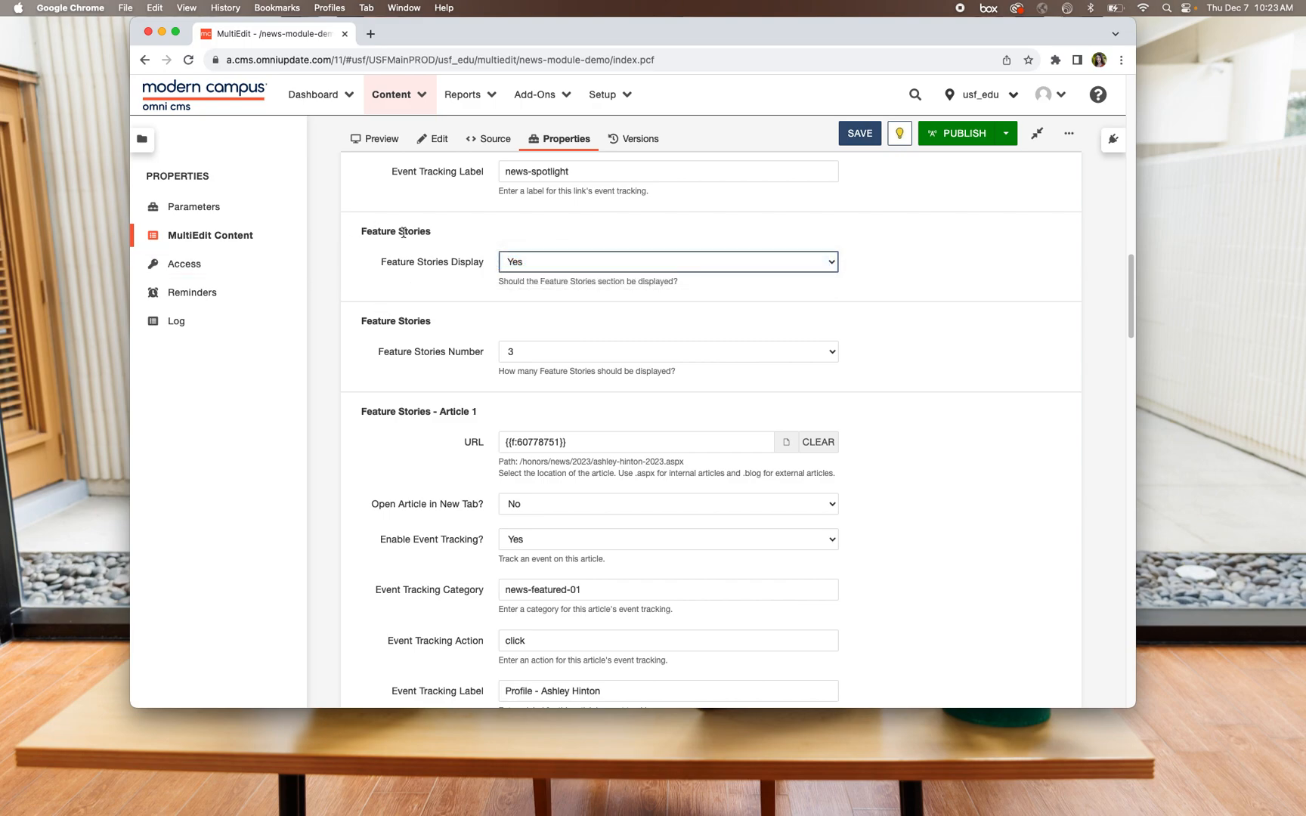
{"action": "left_click", "coordinate": [330, 303]}
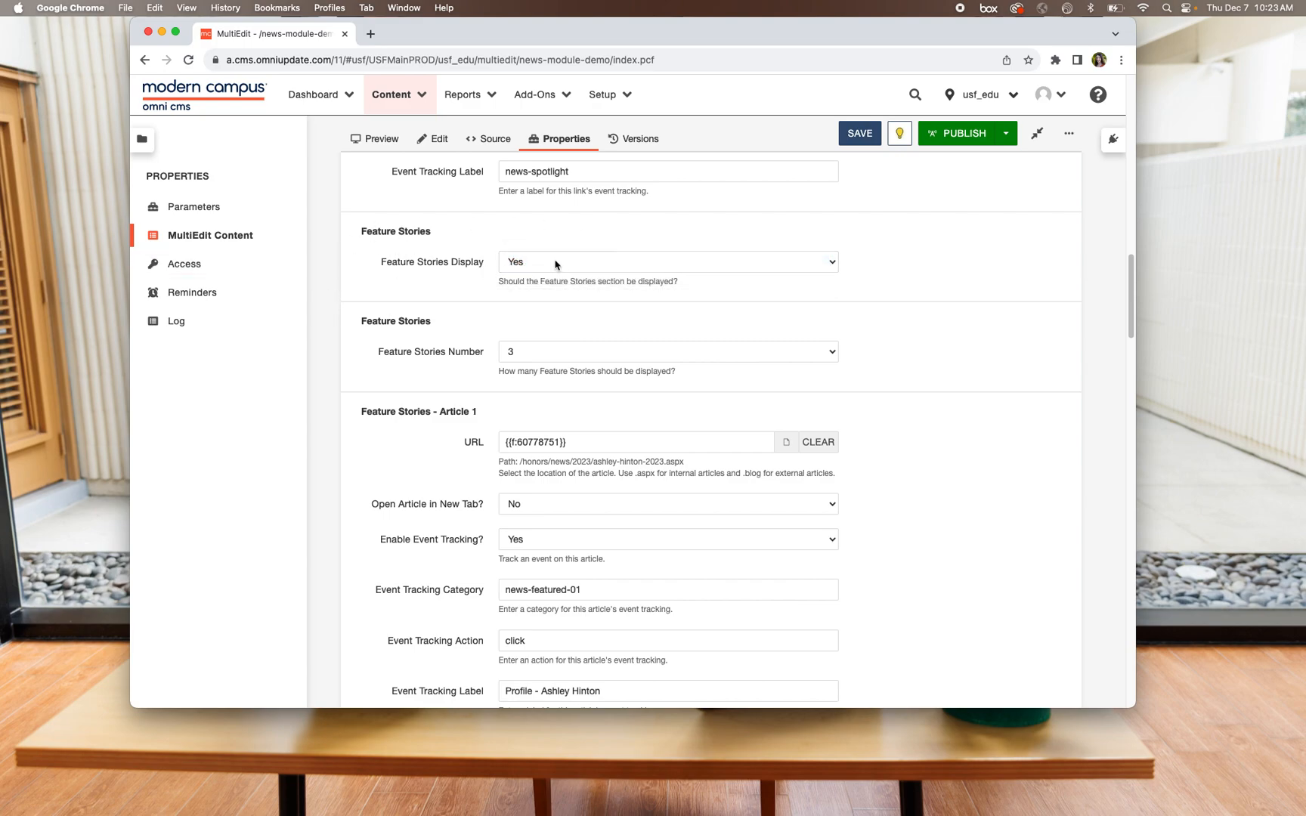
{"action": "left_click", "coordinate": [827, 355]}
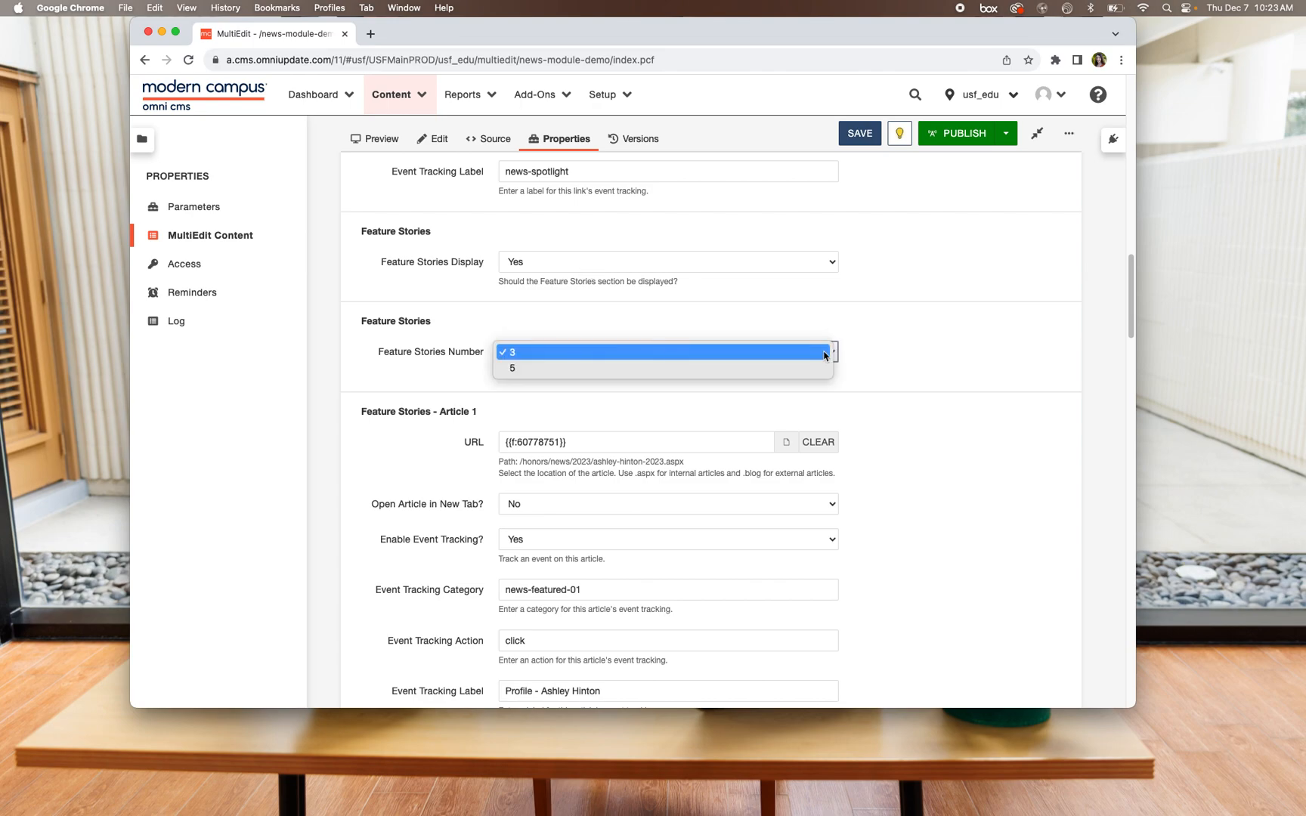
{"action": "left_click", "coordinate": [783, 355]}
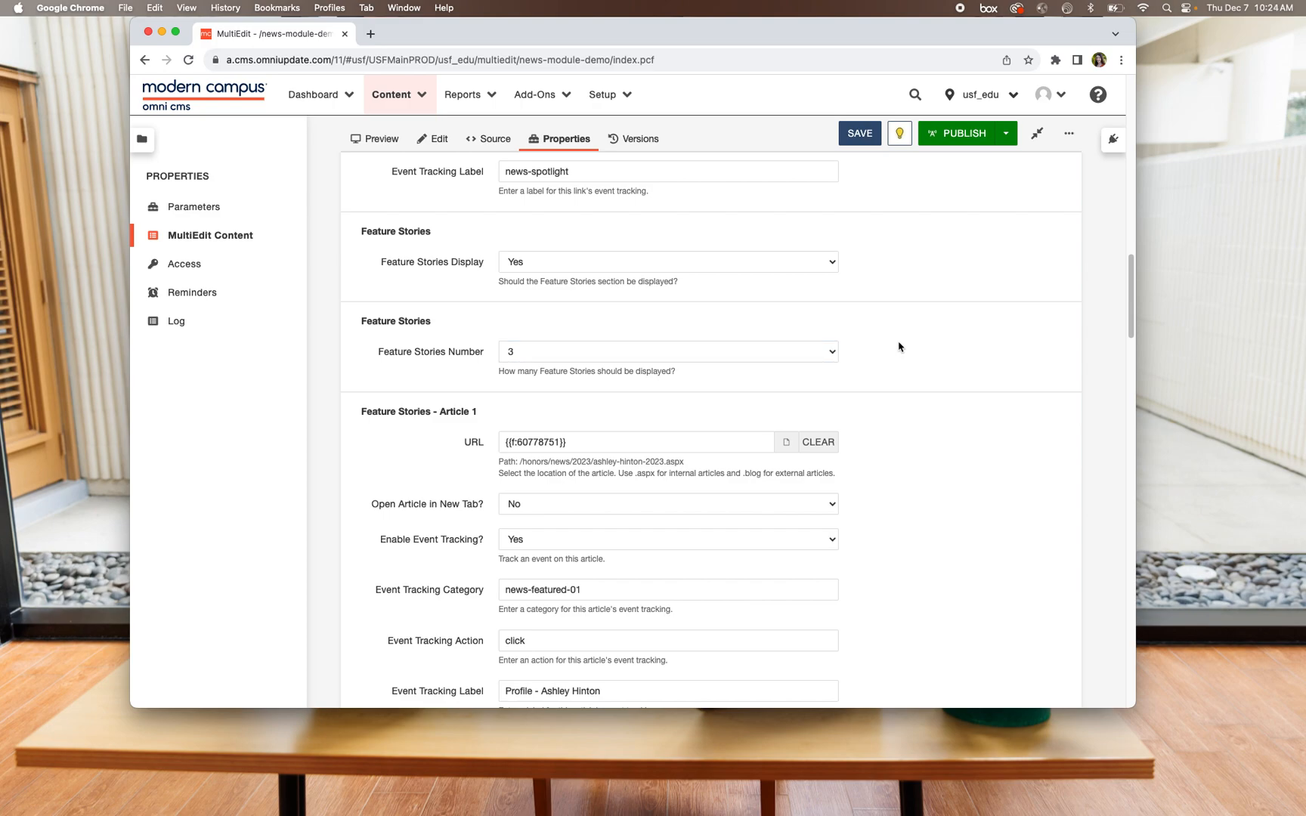
{"action": "scroll", "coordinate": [752, 387], "scroll_direction": "down", "scroll_amount": 3}
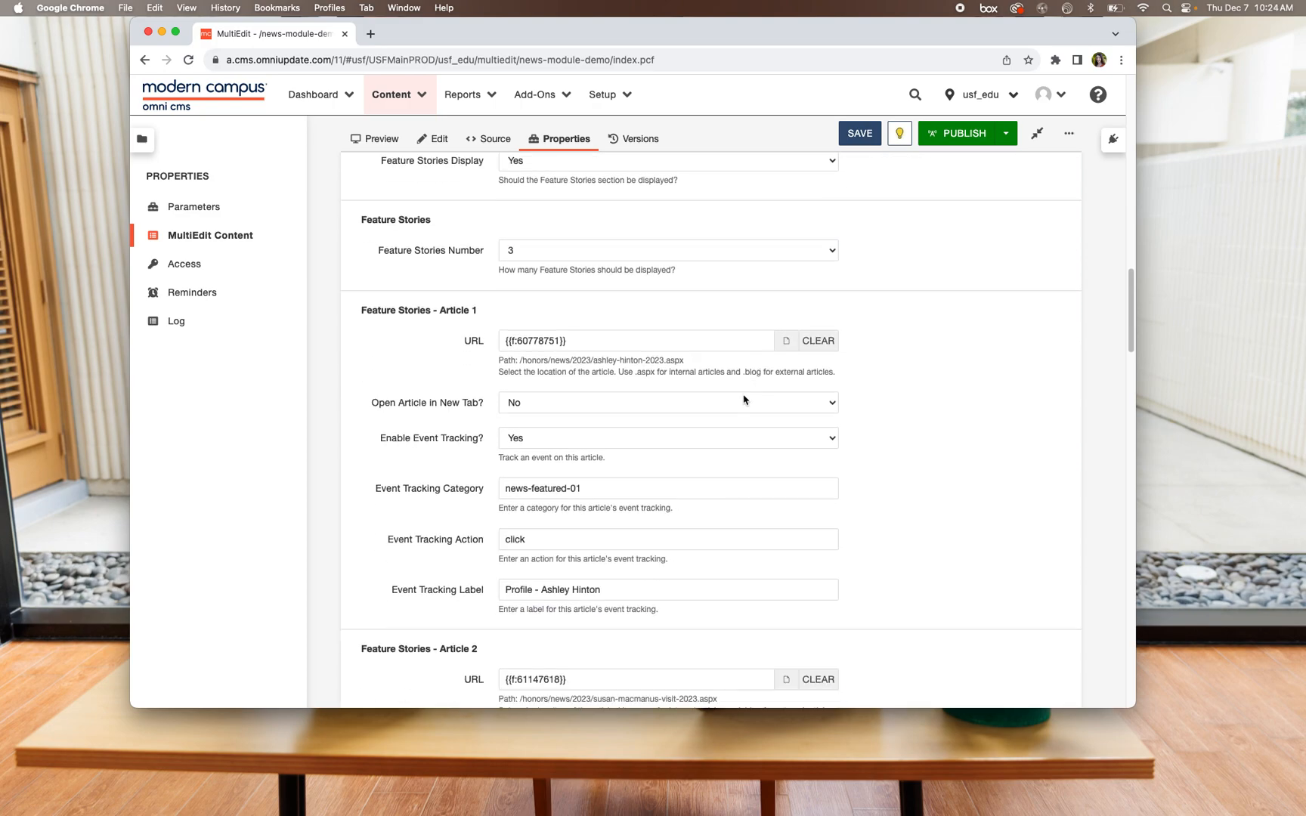
{"action": "scroll", "coordinate": [742, 401], "scroll_direction": "up", "scroll_amount": 10}
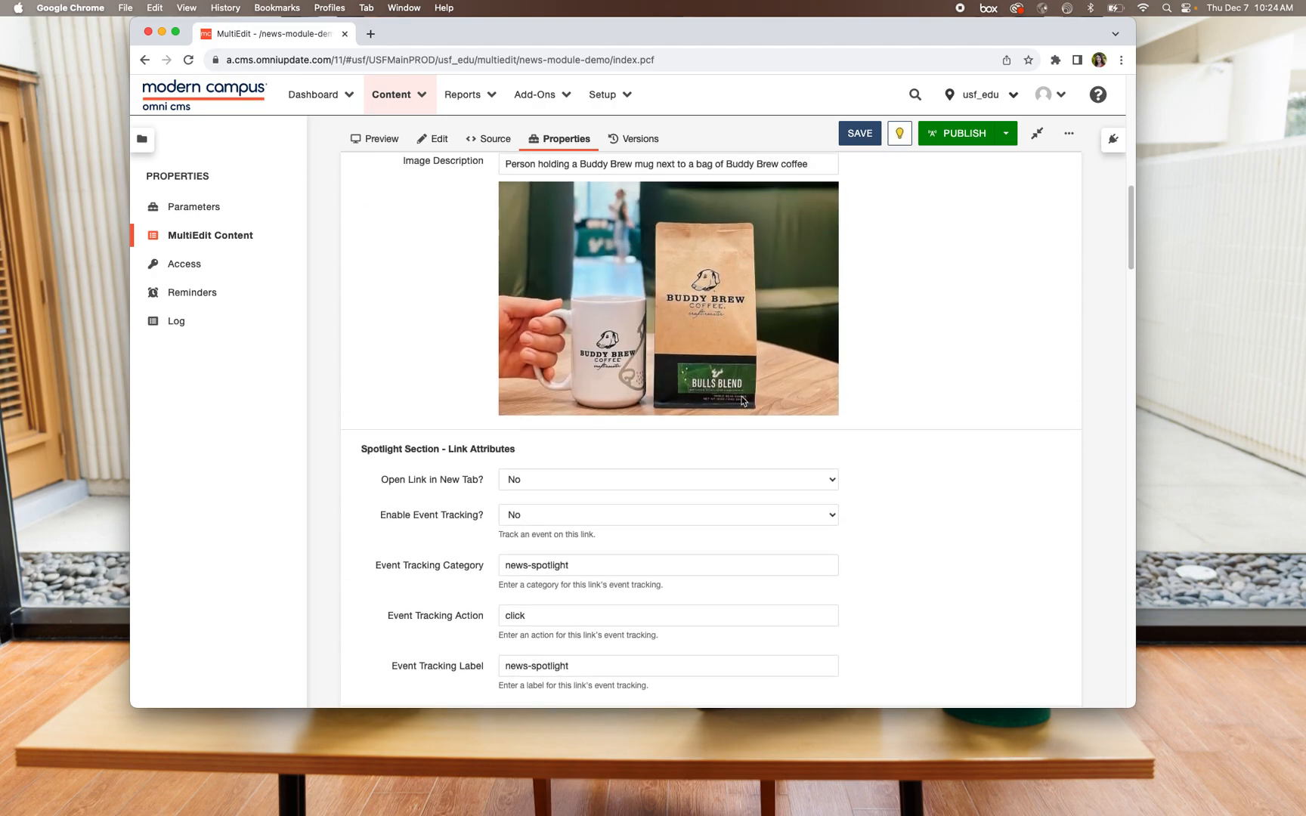
{"action": "scroll", "coordinate": [740, 396], "scroll_direction": "up", "scroll_amount": 2}
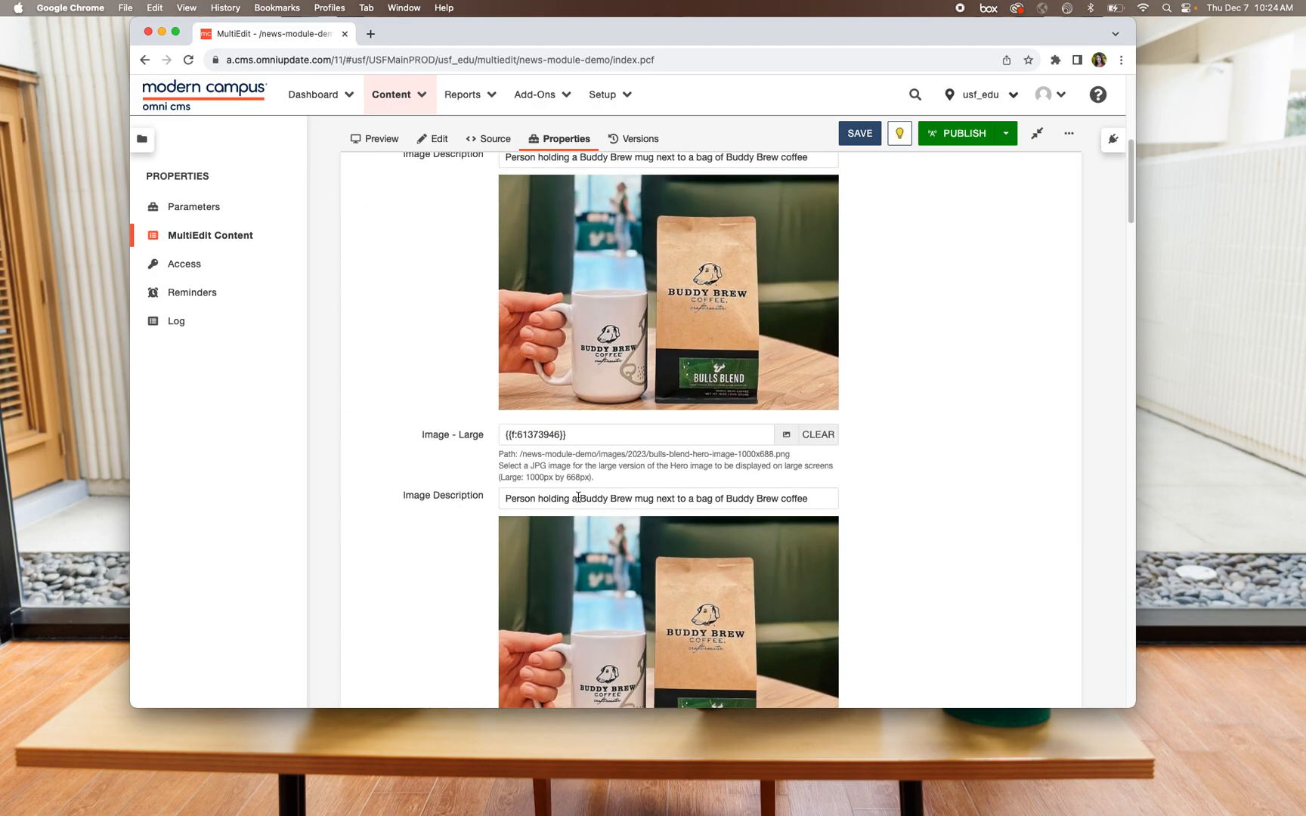
{"action": "scroll", "coordinate": [578, 497], "scroll_direction": "down", "scroll_amount": 10}
{"action": "scroll", "coordinate": [579, 498], "scroll_direction": "down", "scroll_amount": 5}
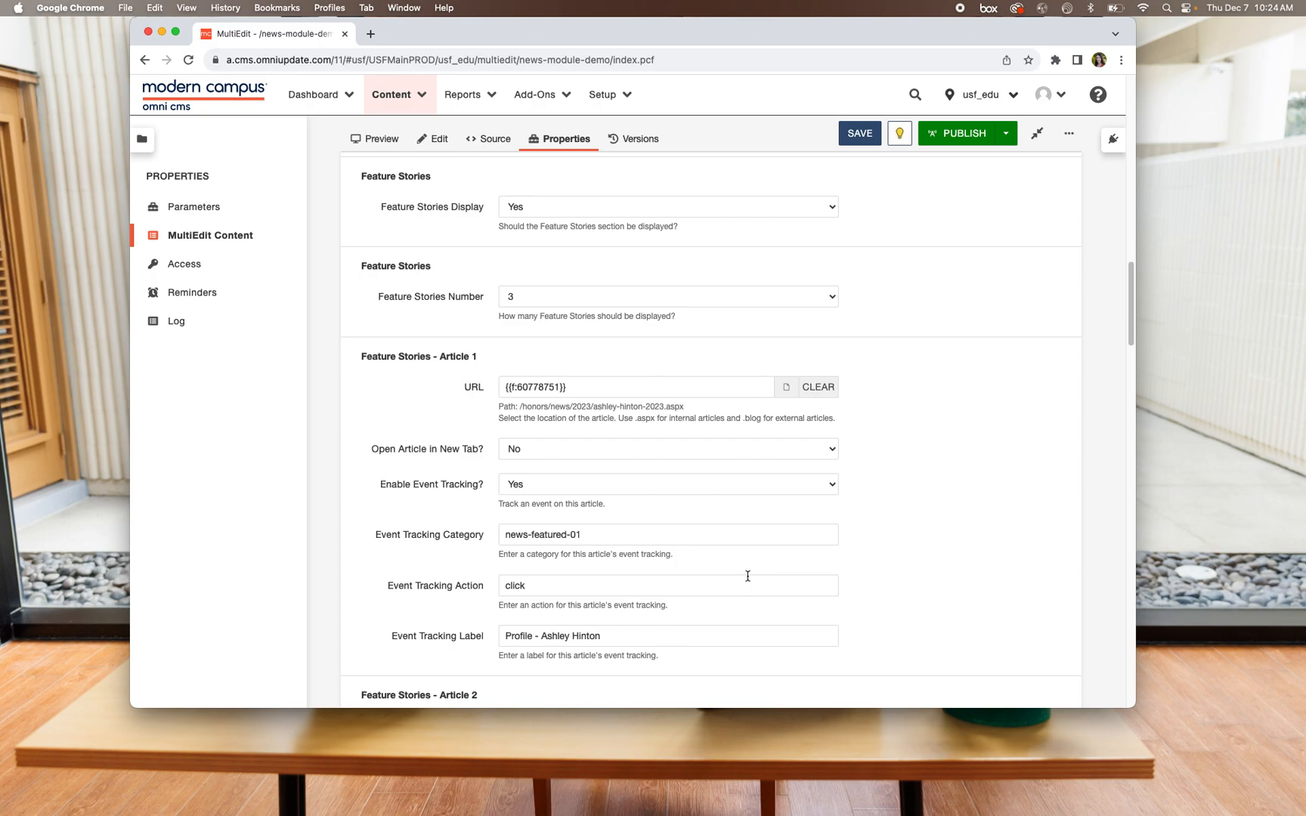
Step: Browse for the Feature Stories Article 1 URL in Staging, filtering usf_edu by "news" and opening the 2023 folder of news-module-demo
{"action": "left_click", "coordinate": [625, 392]}
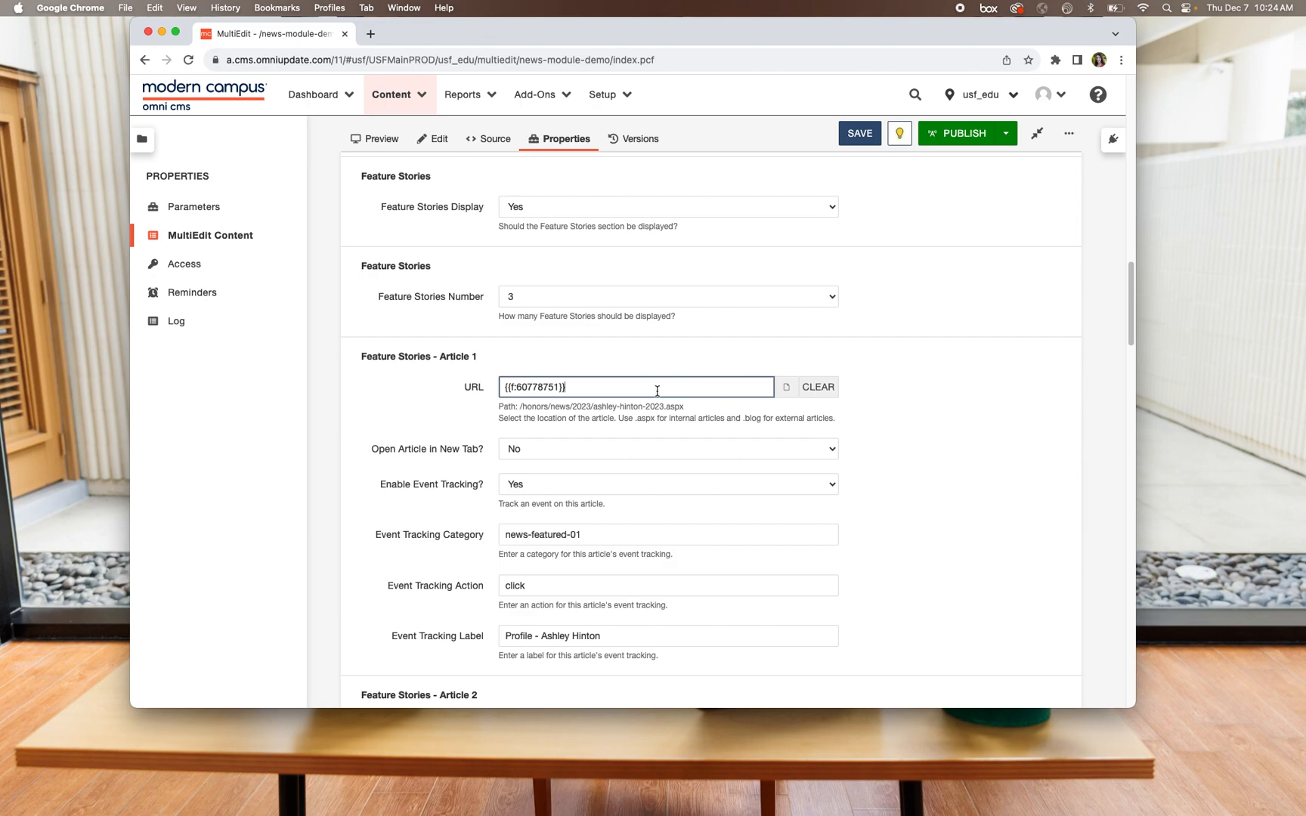
{"action": "left_click", "coordinate": [786, 387]}
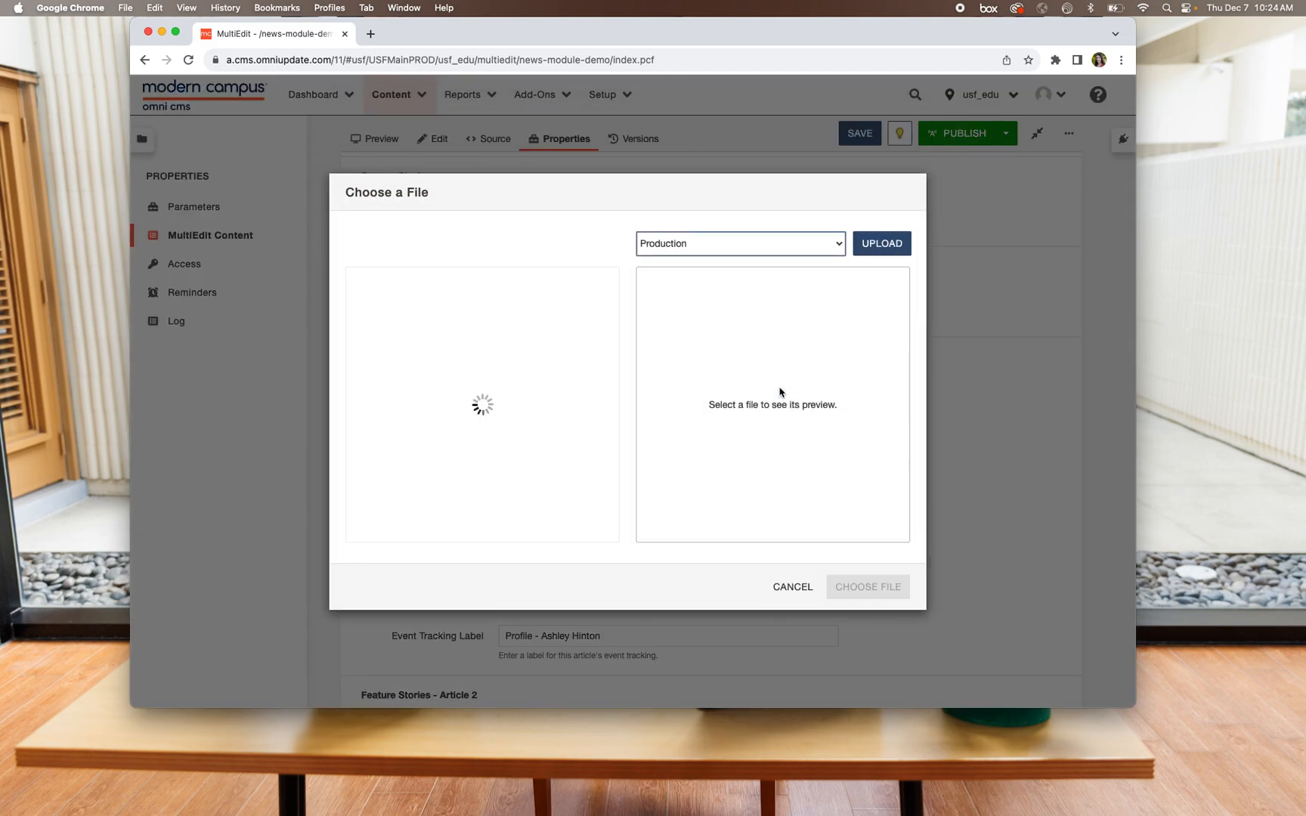
{"action": "left_click", "coordinate": [801, 248]}
{"action": "left_click", "coordinate": [797, 226]}
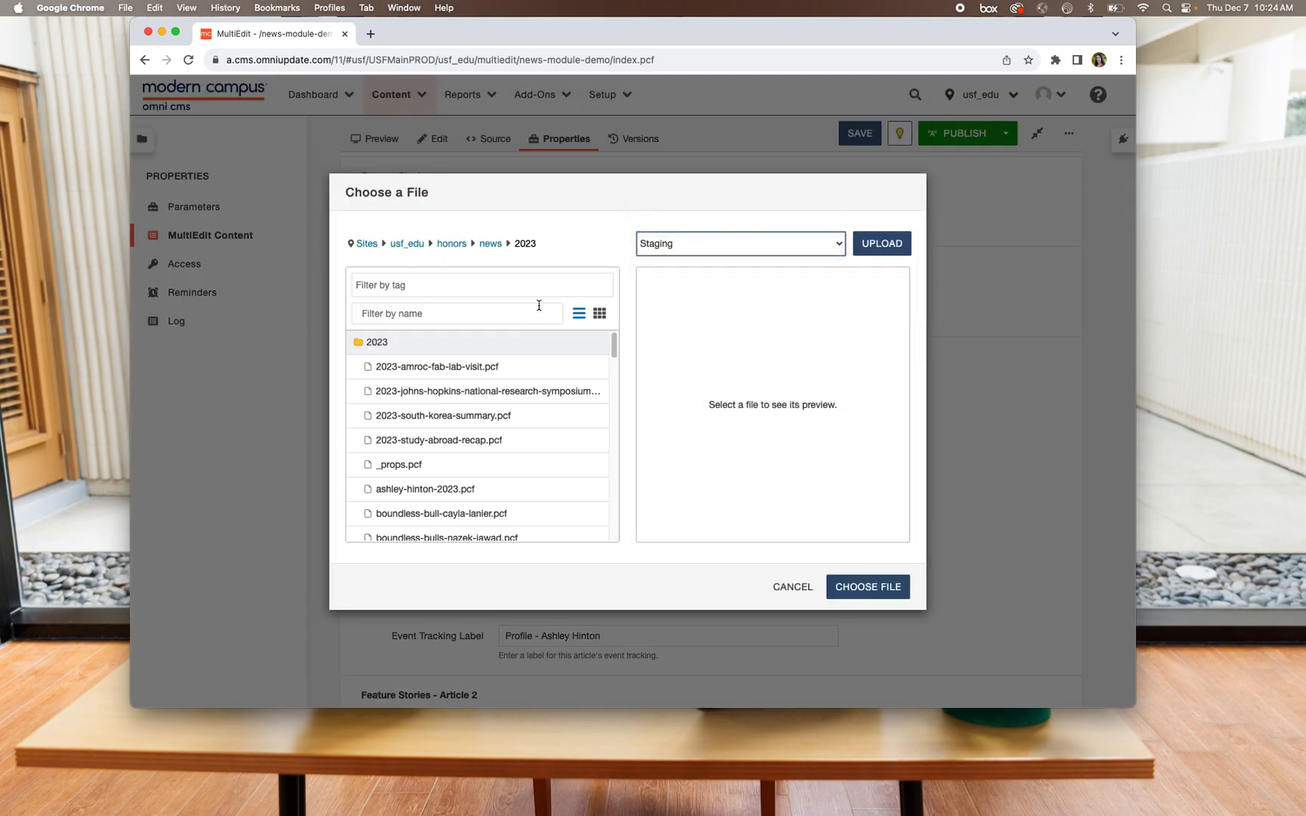
{"action": "left_click", "coordinate": [411, 245]}
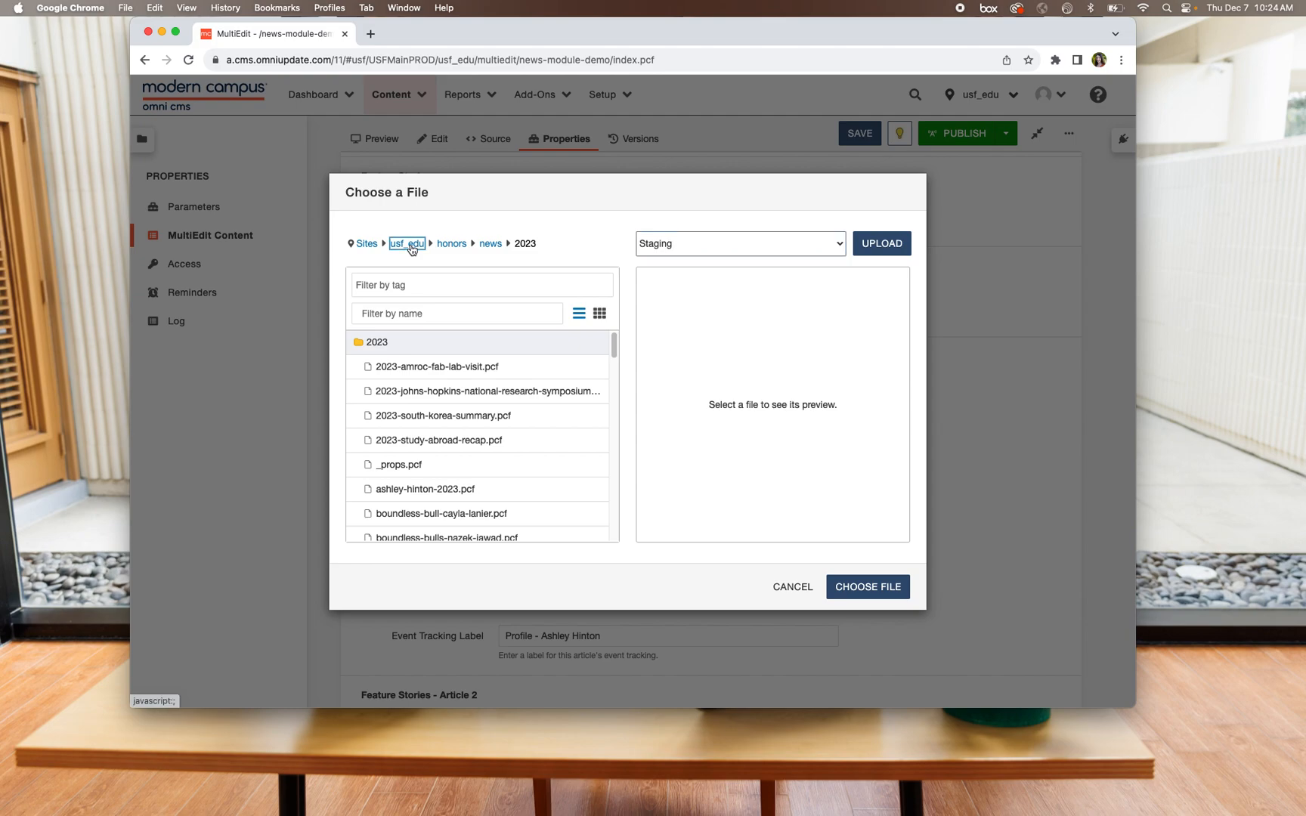
{"action": "left_click", "coordinate": [430, 315]}
{"action": "type", "text": "news"}
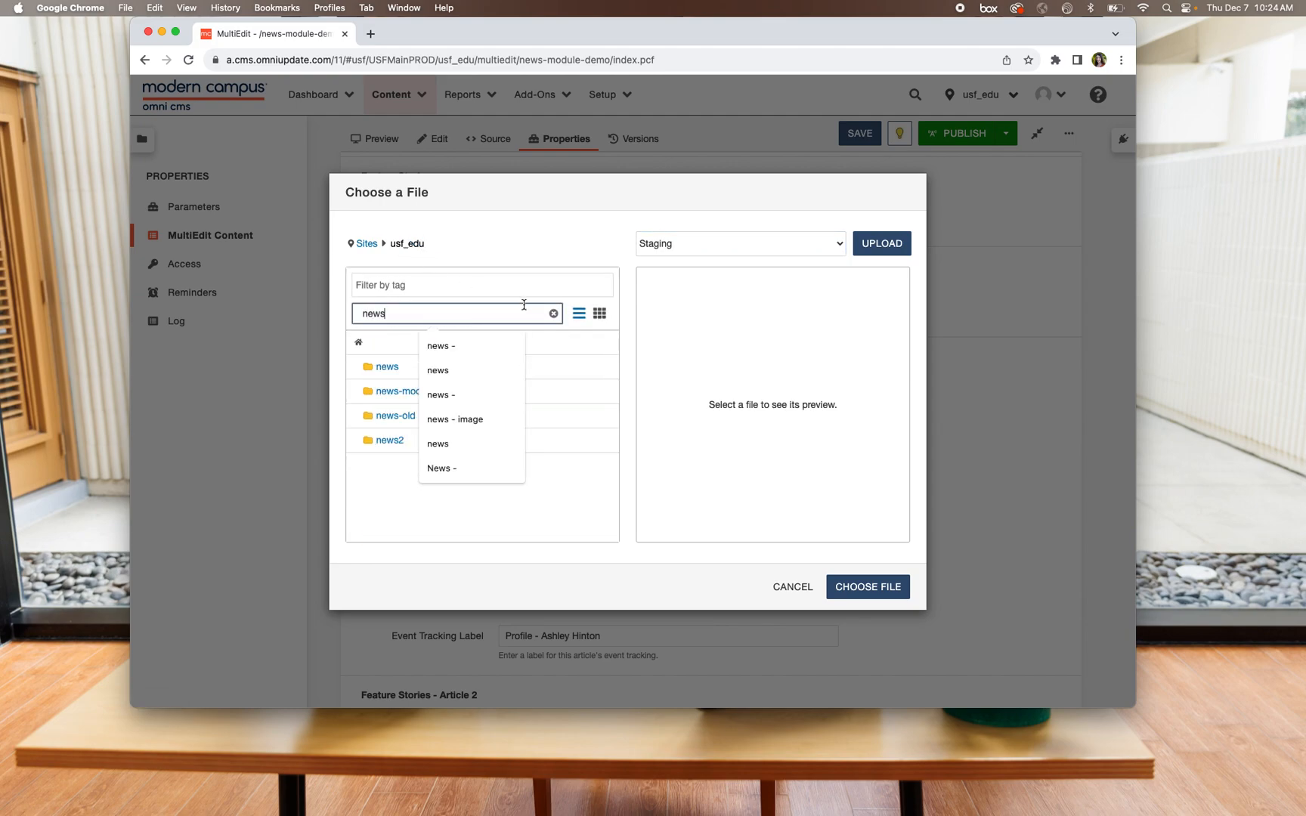
{"action": "left_click", "coordinate": [394, 391]}
{"action": "left_click", "coordinate": [385, 367]}
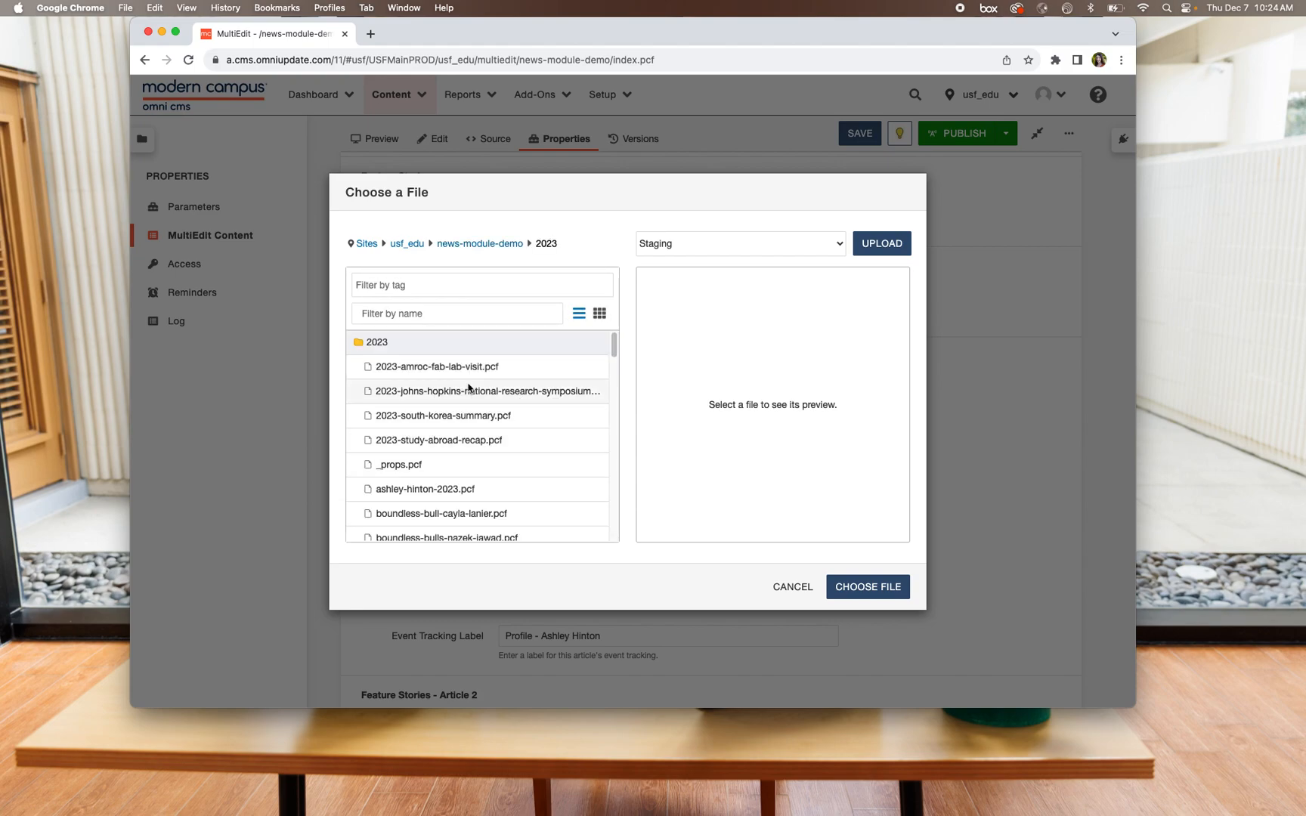
Step: Filter the 2023 folder by "honors-st", preview honors-student-named-hollings-scholar.pcf and choose it as the Feature Stories Article 1 URL
{"action": "left_click", "coordinate": [443, 314]}
{"action": "type", "text": "honors"}
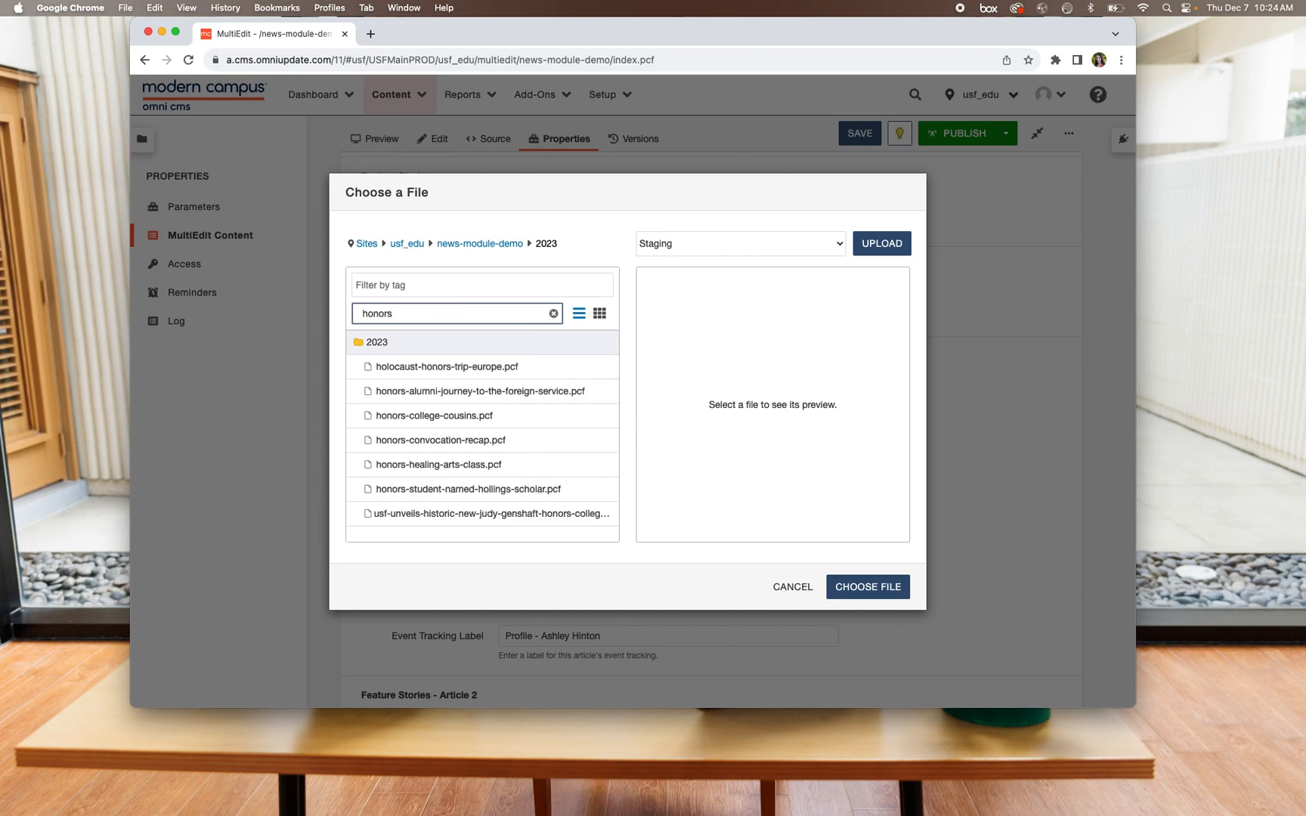
{"action": "type", "text": "-st"}
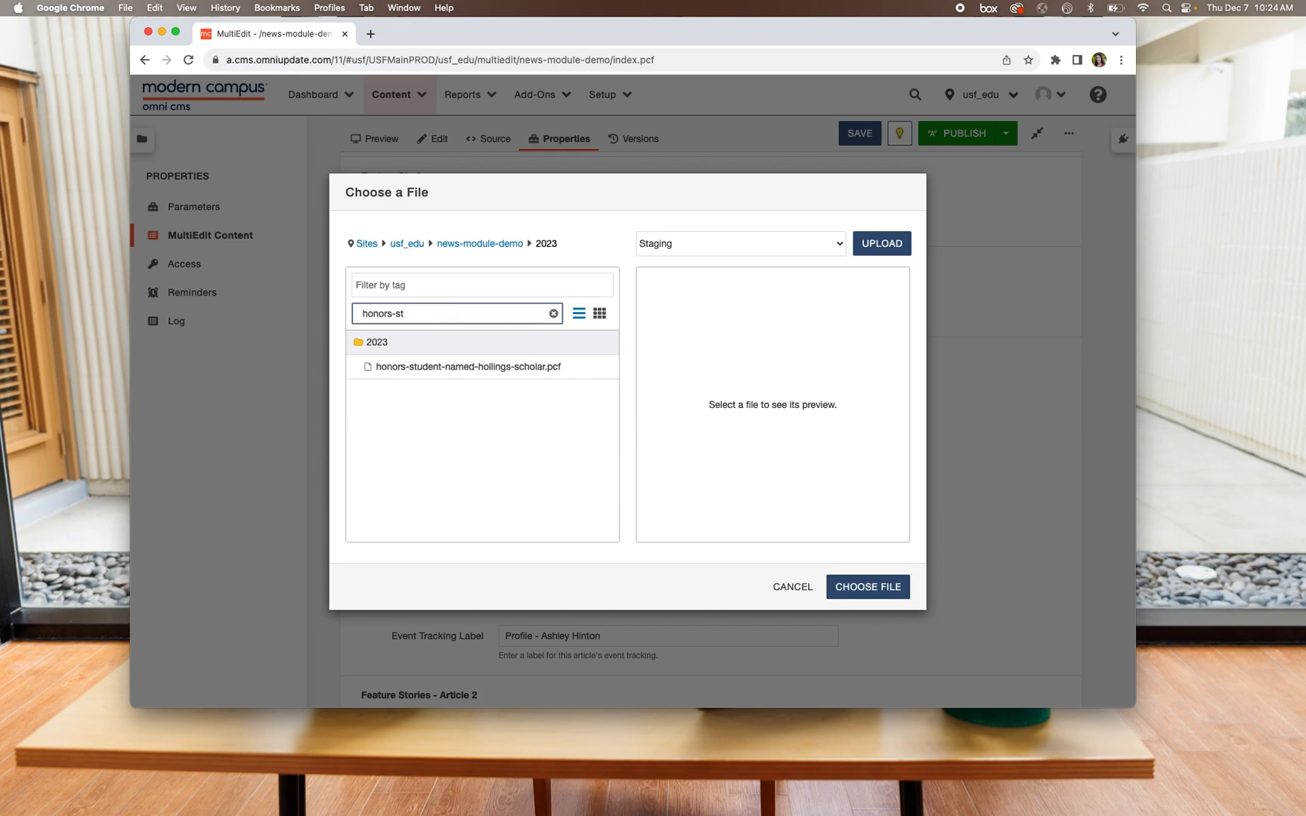
{"action": "left_click", "coordinate": [529, 368]}
{"action": "scroll", "coordinate": [756, 376], "scroll_direction": "down", "scroll_amount": 10}
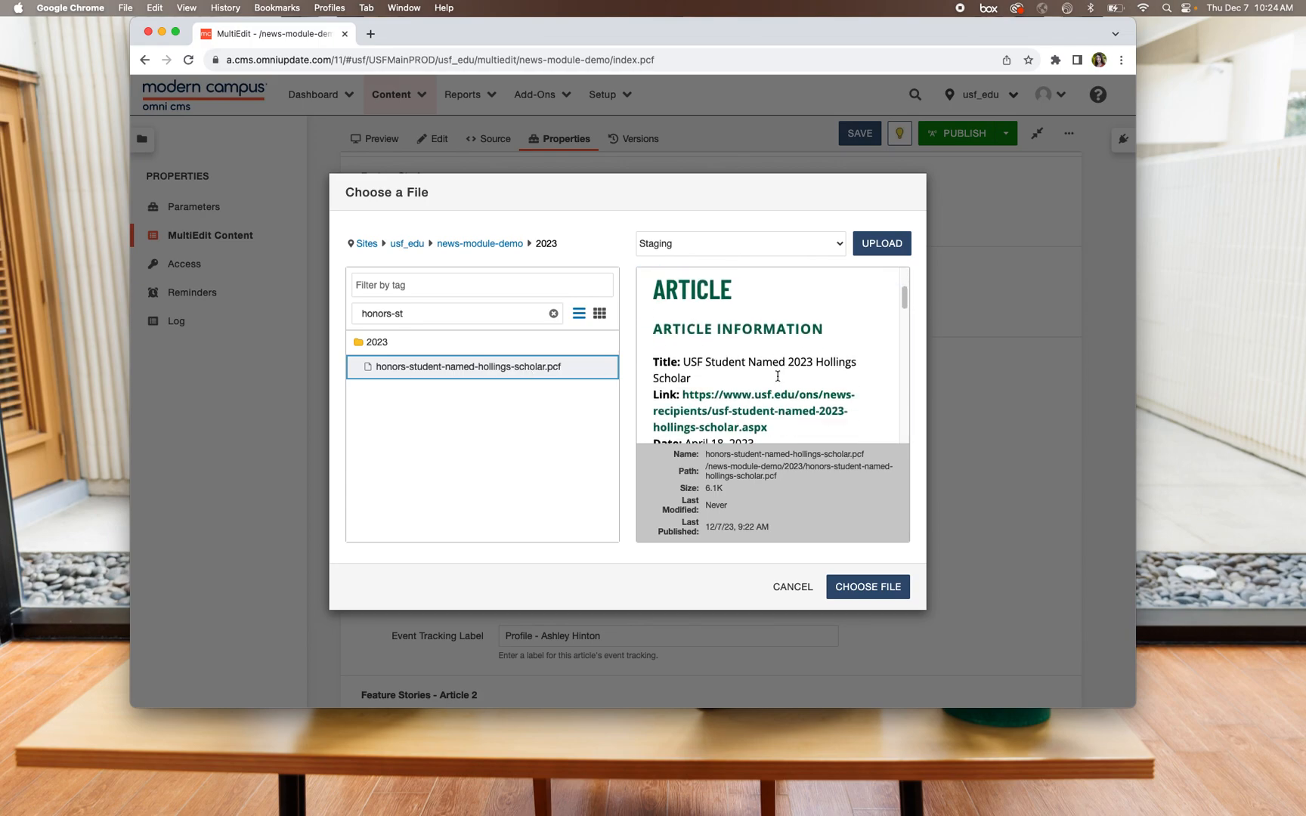
{"action": "scroll", "coordinate": [779, 376], "scroll_direction": "down", "scroll_amount": 1}
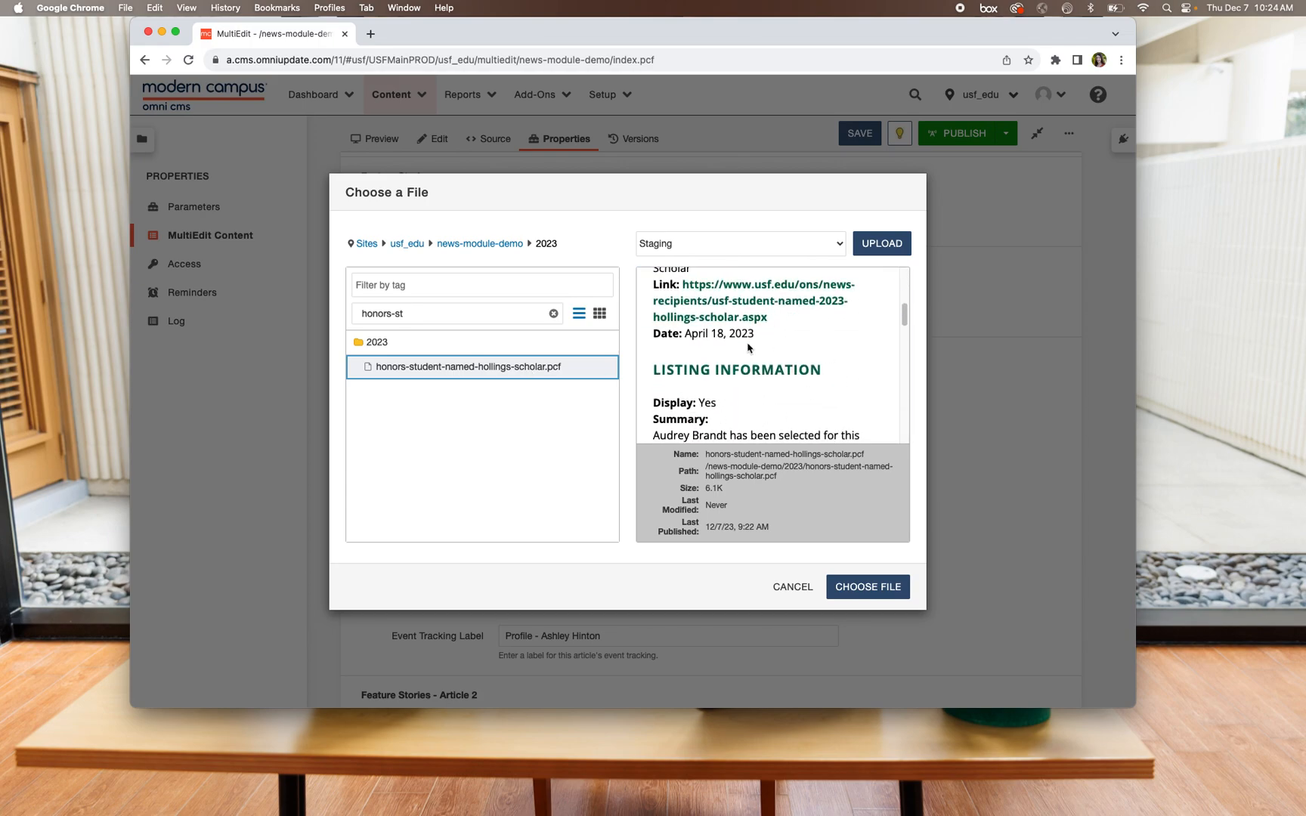
{"action": "scroll", "coordinate": [730, 342], "scroll_direction": "down", "scroll_amount": 3}
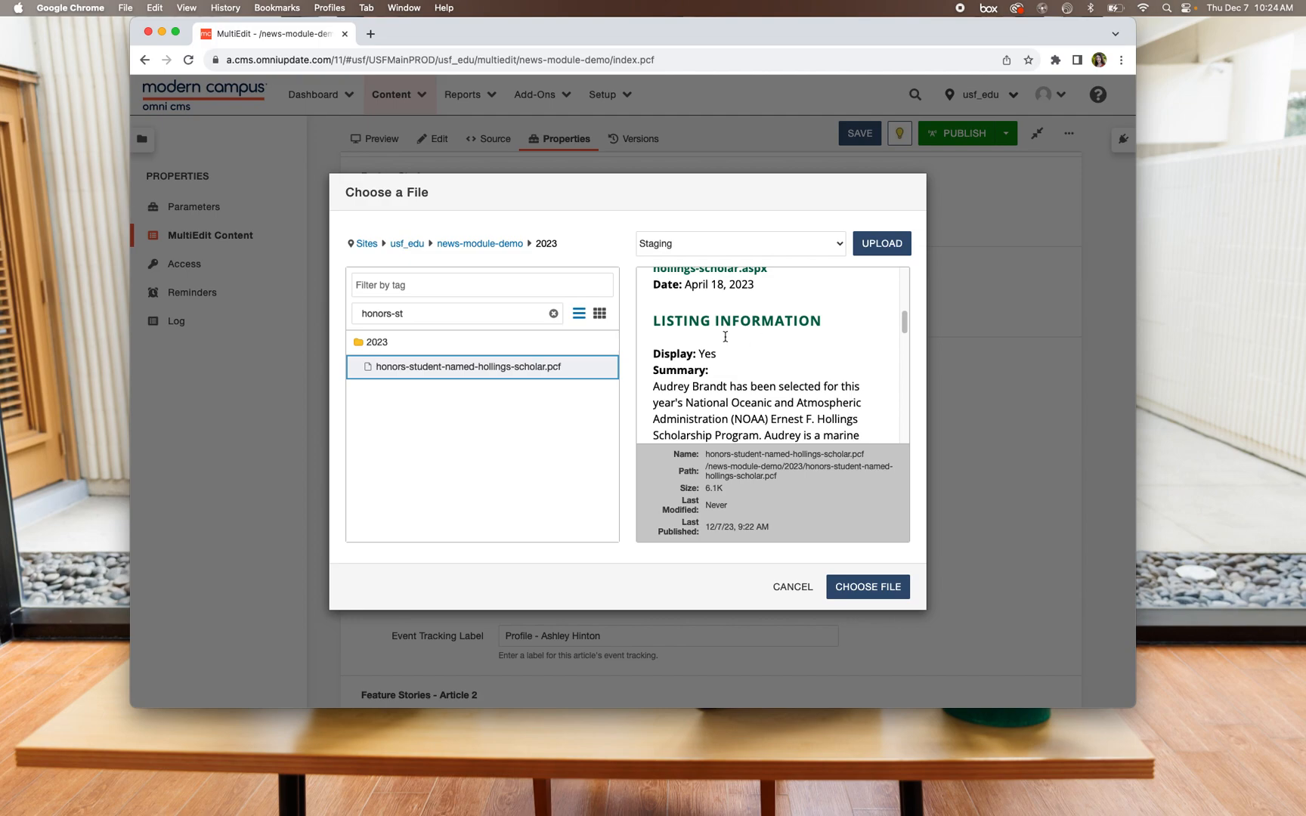
{"action": "scroll", "coordinate": [786, 374], "scroll_direction": "up", "scroll_amount": 5}
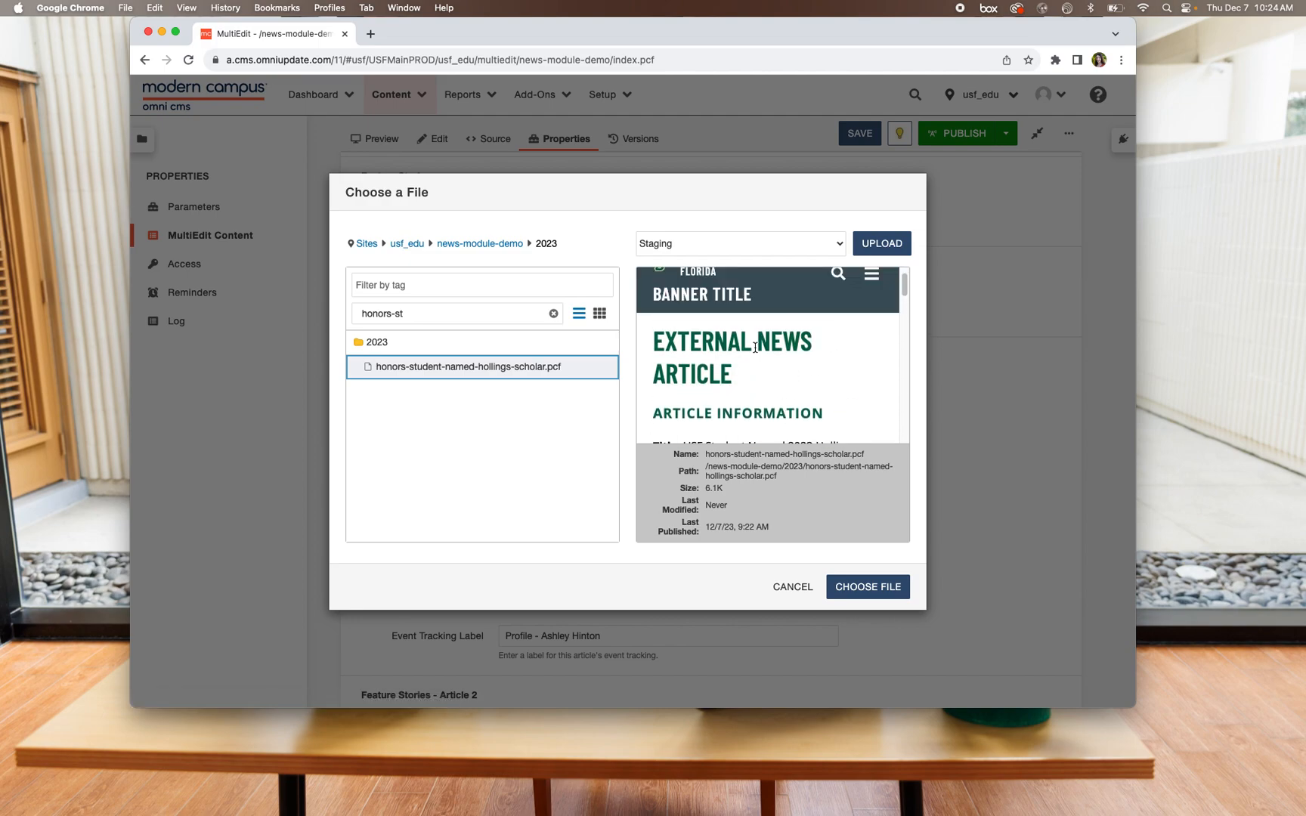
{"action": "left_click", "coordinate": [867, 589]}
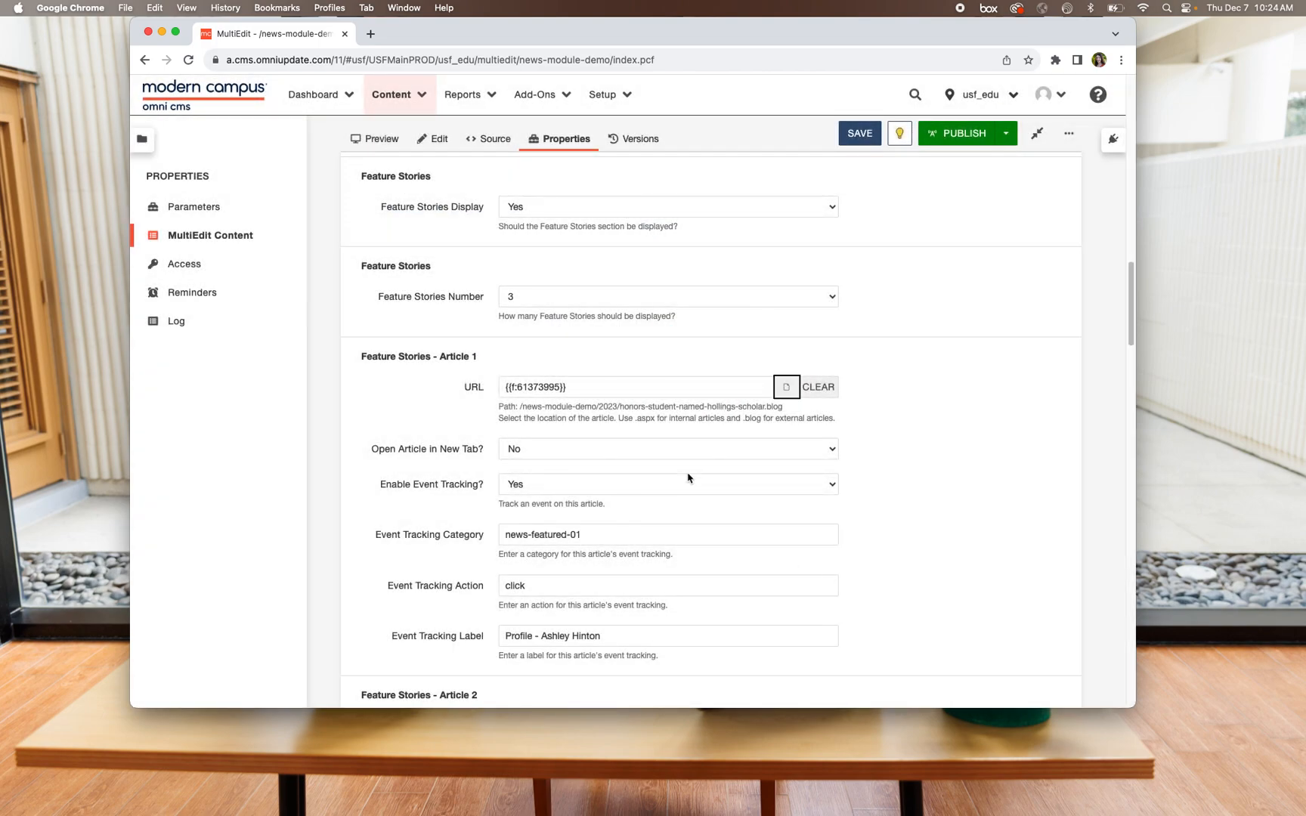
Step: Set Article 1's Open Article in New Tab to Yes and Enable Event Tracking to No
{"action": "scroll", "coordinate": [489, 425], "scroll_direction": "down", "scroll_amount": 1}
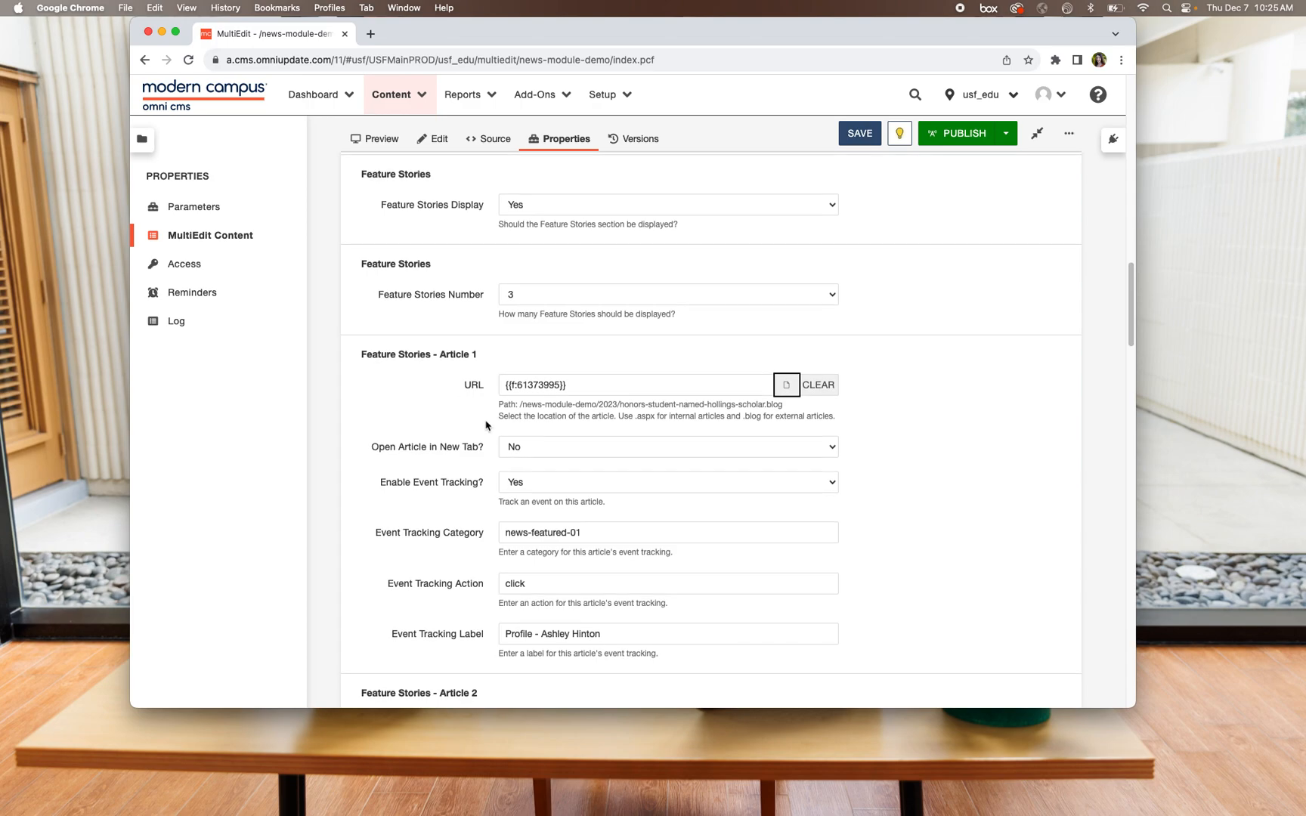
{"action": "left_click", "coordinate": [541, 451]}
{"action": "left_click", "coordinate": [540, 435]}
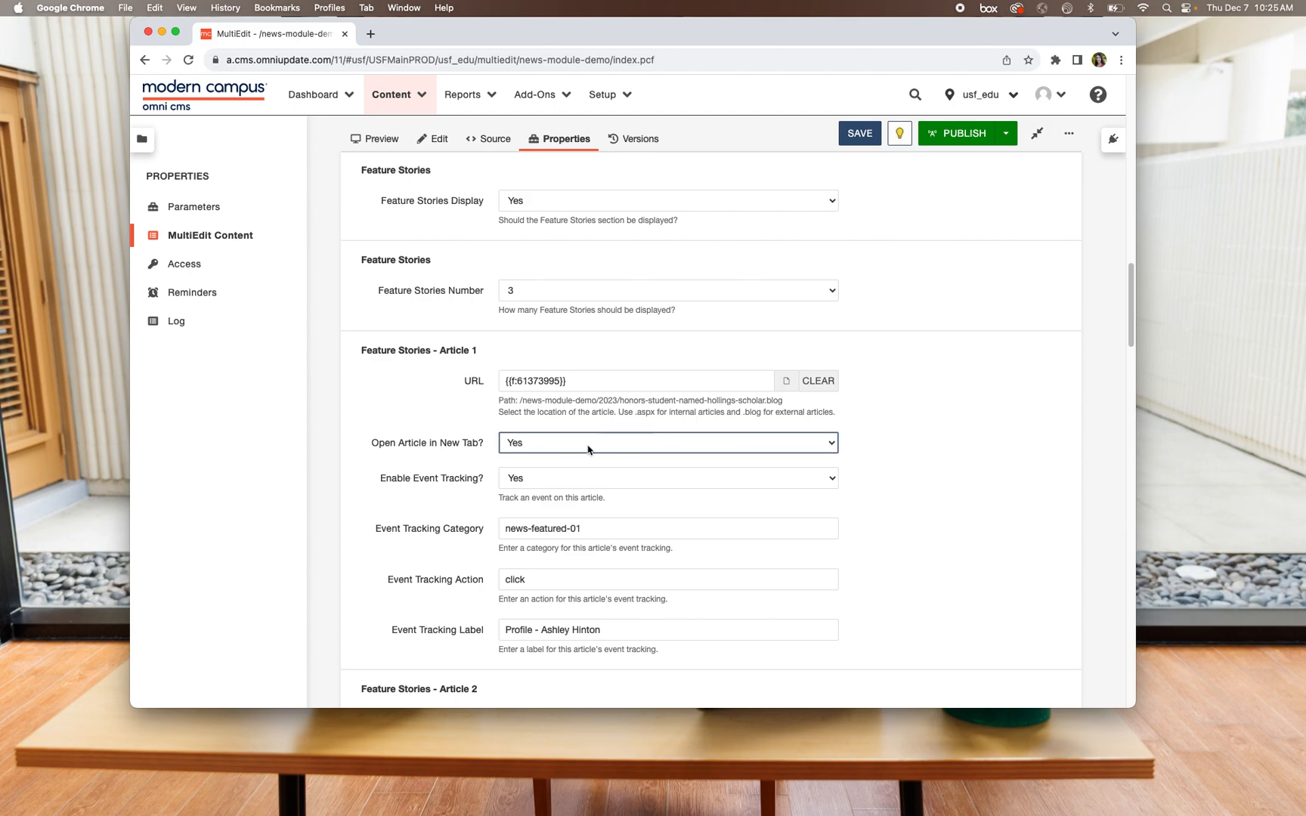
{"action": "scroll", "coordinate": [877, 476], "scroll_direction": "down", "scroll_amount": 1}
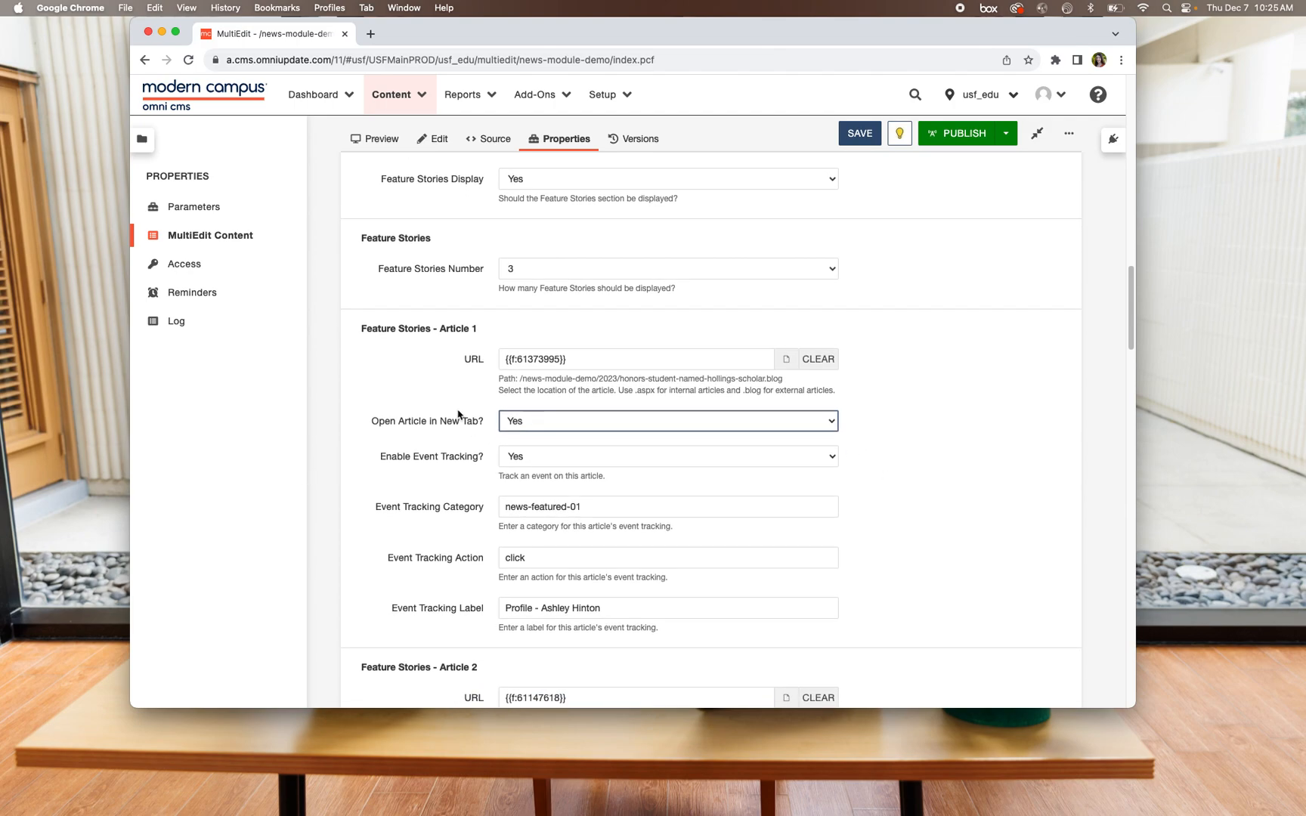
{"action": "left_click", "coordinate": [599, 456]}
{"action": "left_click", "coordinate": [597, 473]}
Step: Browse for the Feature Stories Article 2 URL in Staging, filtering usf_edu by "news" and opening the 2023 folder of news-module-demo
{"action": "scroll", "coordinate": [944, 503], "scroll_direction": "down", "scroll_amount": 5}
{"action": "scroll", "coordinate": [944, 502], "scroll_direction": "down", "scroll_amount": 4}
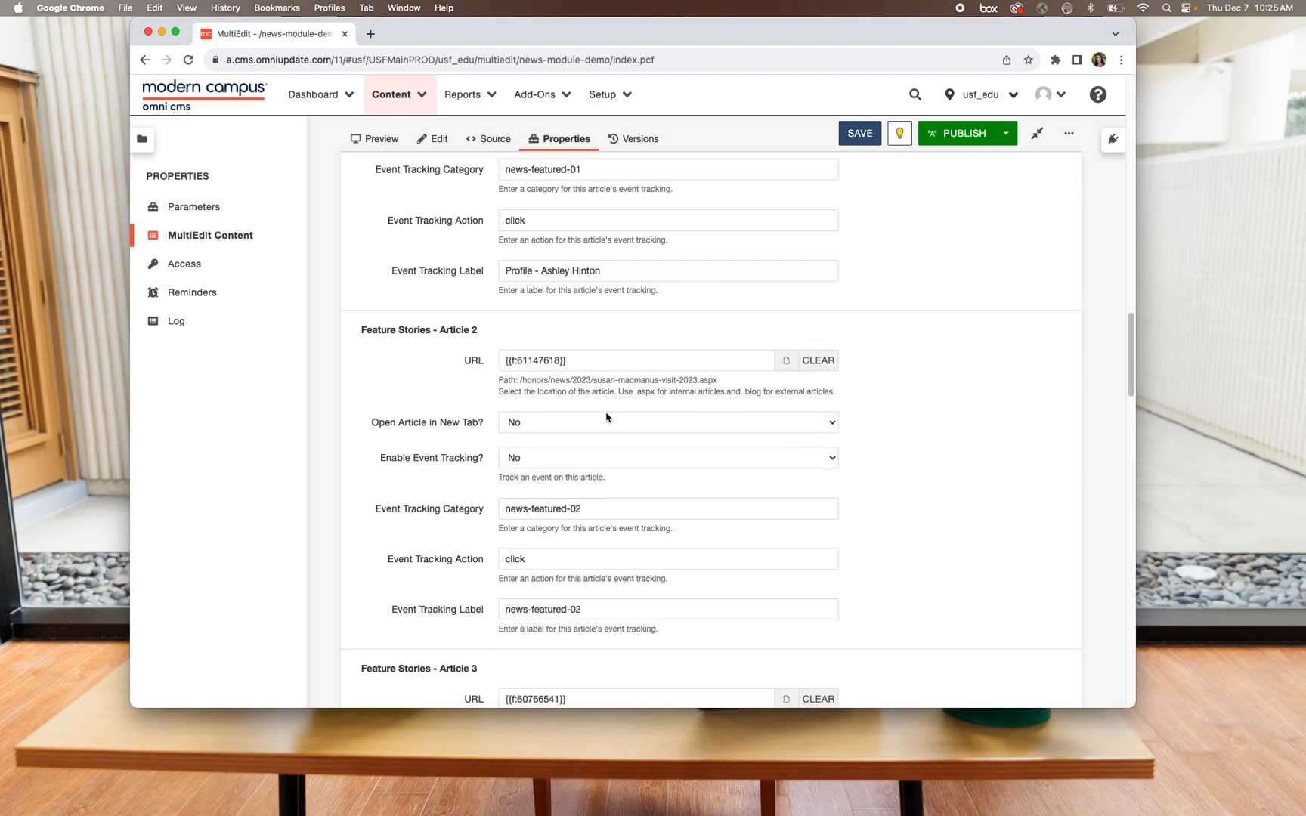
{"action": "left_click", "coordinate": [705, 367]}
{"action": "left_click", "coordinate": [787, 368]}
{"action": "left_click", "coordinate": [682, 245]}
{"action": "left_click", "coordinate": [680, 229]}
{"action": "left_click", "coordinate": [415, 244]}
{"action": "left_click", "coordinate": [415, 312]}
{"action": "type", "text": "news"}
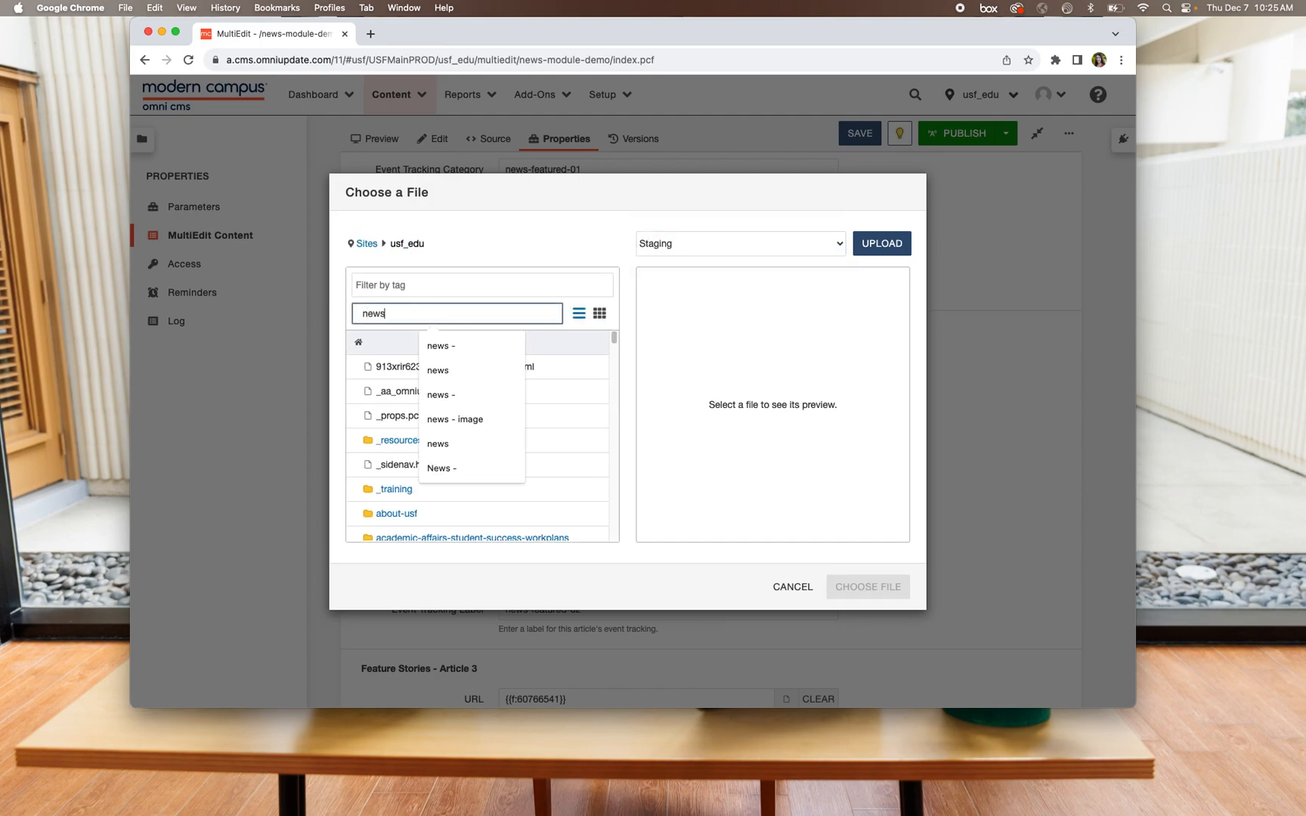
{"action": "left_click", "coordinate": [399, 391]}
{"action": "left_click", "coordinate": [381, 368]}
Step: Filter the folder by "dom" and choose dominican-republic-2023.pcf as Article 2's URL, linking to the dominican-republic-2023.aspx product
{"action": "left_click", "coordinate": [425, 314]}
{"action": "type", "text": "dom"}
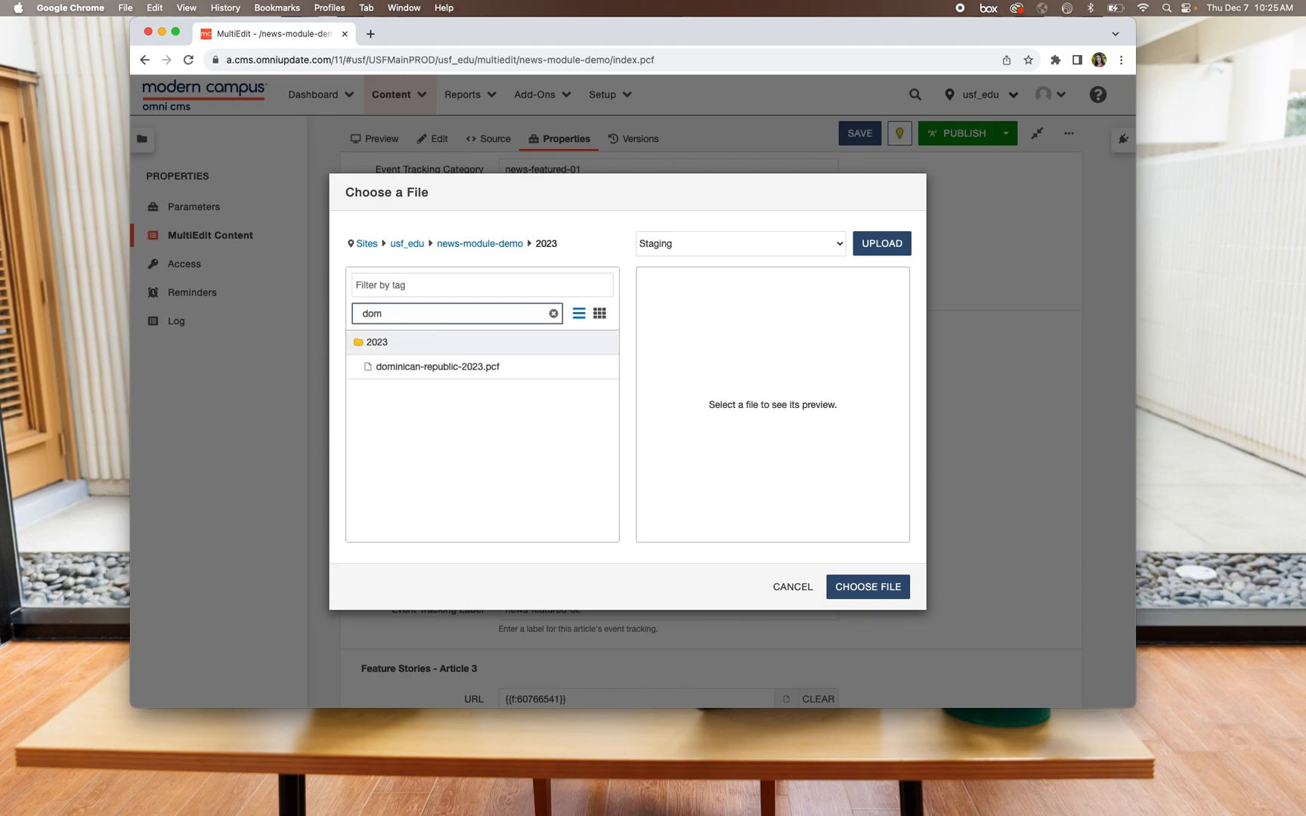
{"action": "left_click", "coordinate": [407, 368]}
{"action": "scroll", "coordinate": [844, 379], "scroll_direction": "down", "scroll_amount": 8}
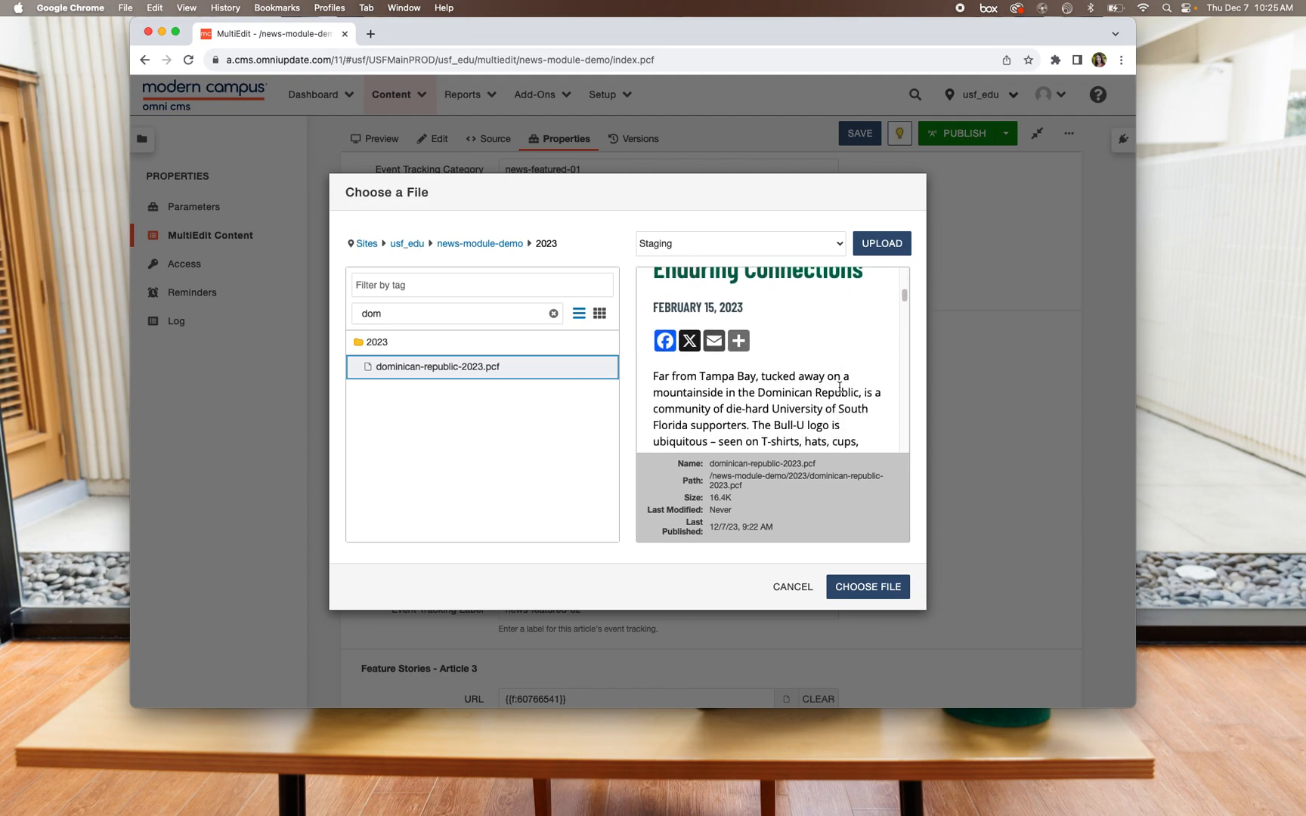
{"action": "left_click", "coordinate": [854, 586]}
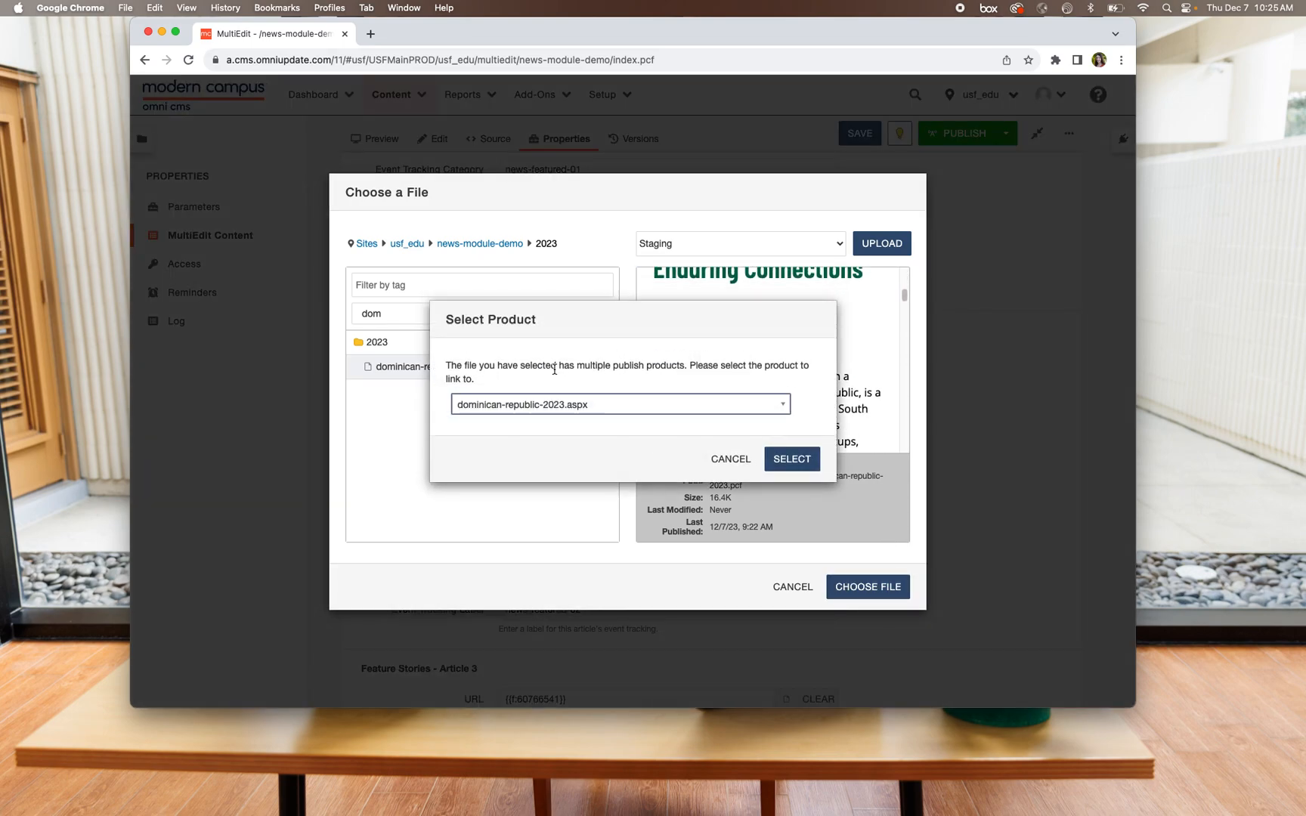
{"action": "left_click", "coordinate": [787, 458]}
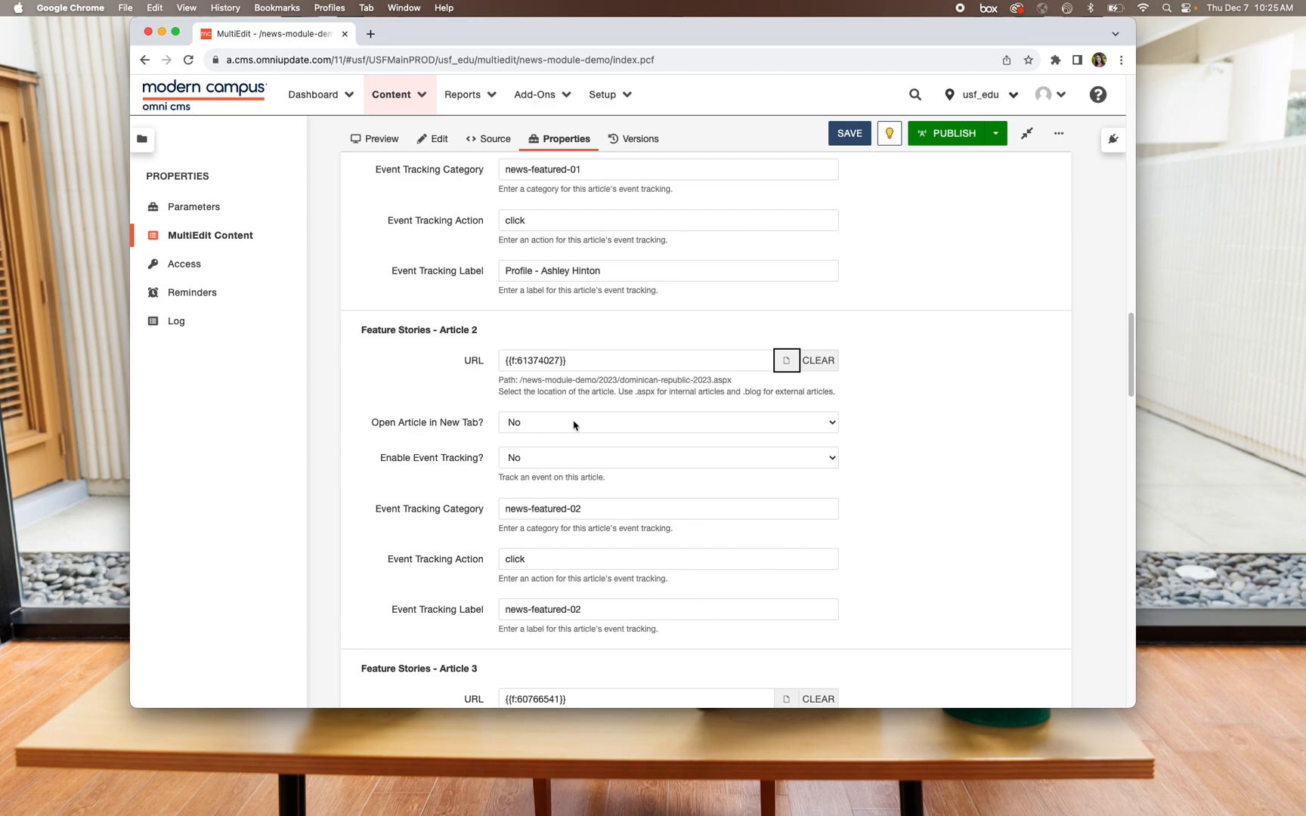
Step: Browse for the Feature Stories Article 3 URL in Staging, filtering usf_edu by "news" and opening the 2023 folder of news-module-demo
{"action": "scroll", "coordinate": [450, 424], "scroll_direction": "down", "scroll_amount": 3}
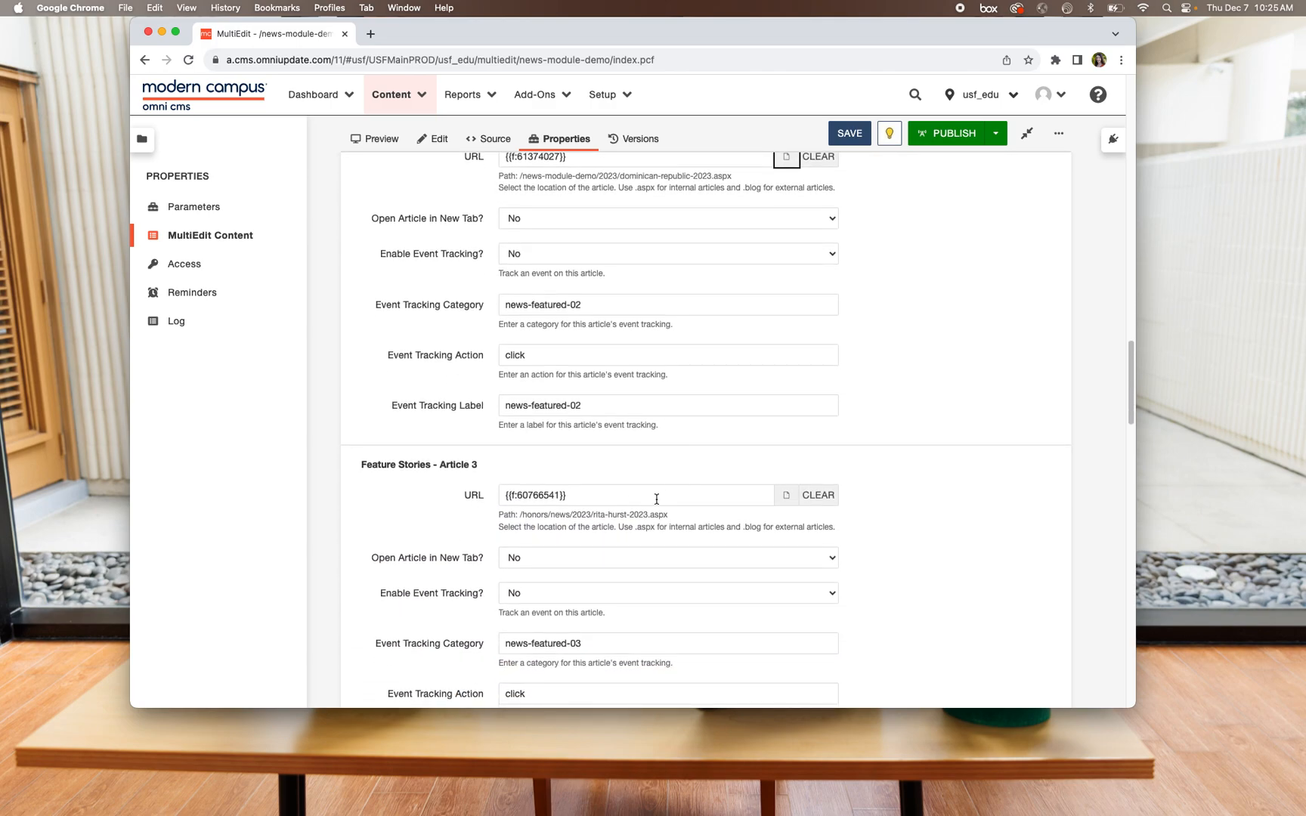
{"action": "left_click", "coordinate": [787, 497]}
{"action": "left_click", "coordinate": [715, 243]}
{"action": "left_click", "coordinate": [709, 230]}
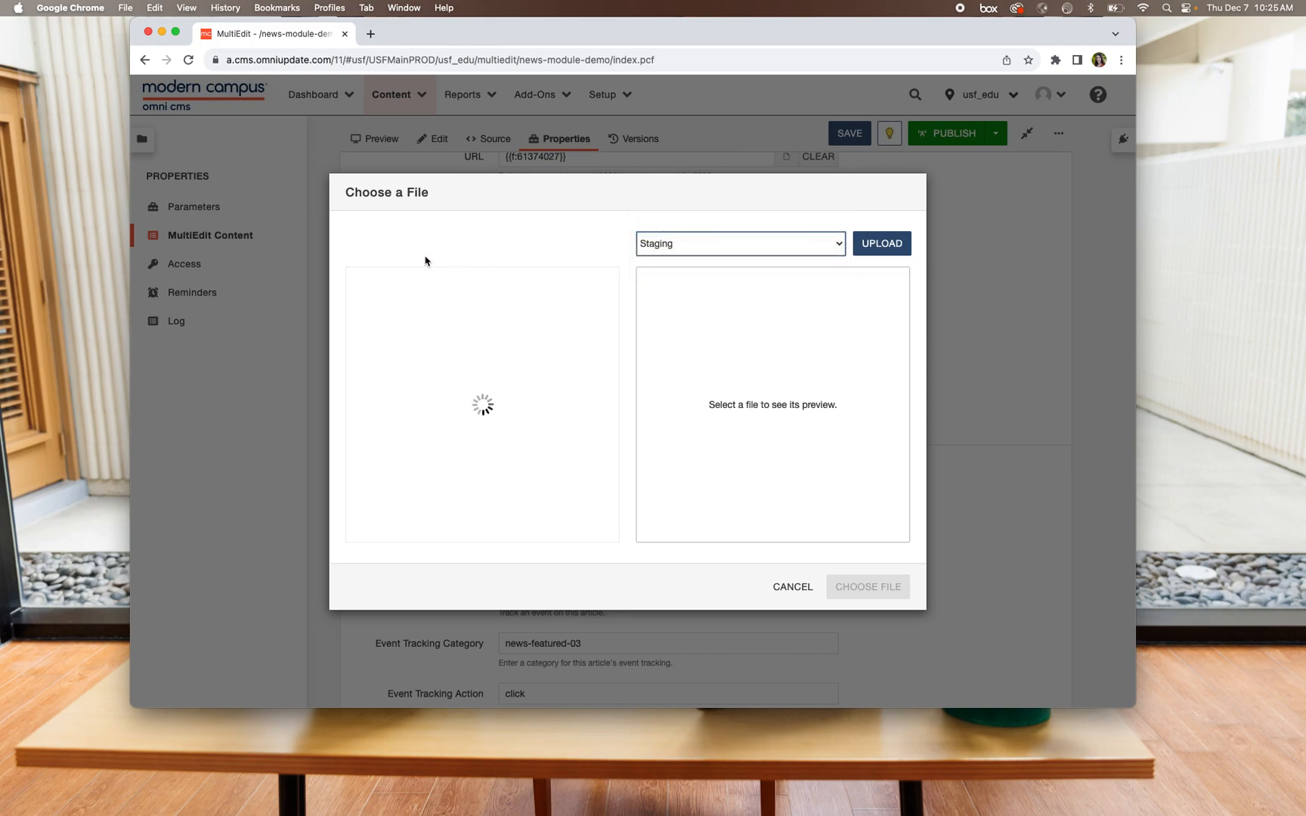
{"action": "left_click", "coordinate": [406, 244]}
{"action": "left_click", "coordinate": [421, 311]}
{"action": "type", "text": "news"}
{"action": "left_click", "coordinate": [392, 390]}
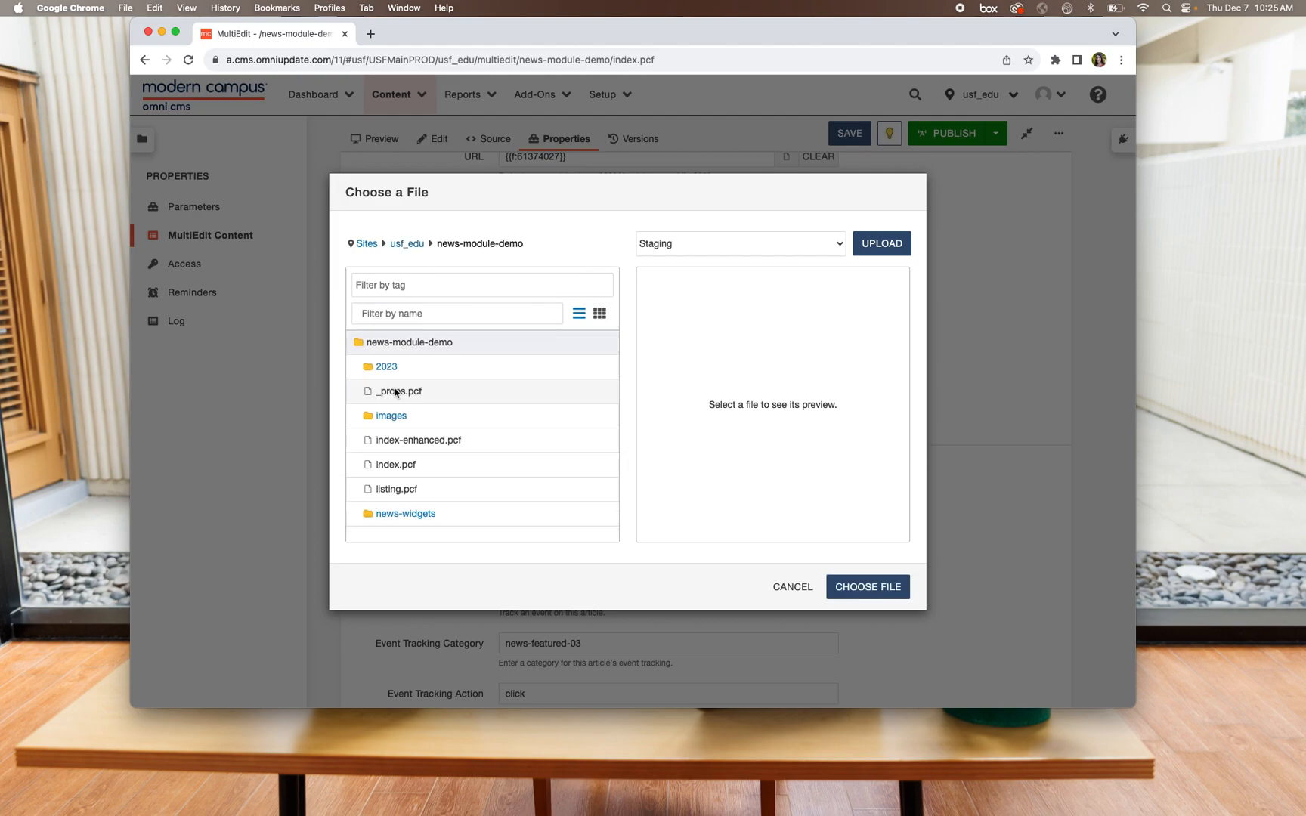
{"action": "left_click", "coordinate": [381, 367]}
Step: Filter the folder by "honors-h", choose honors-healing-arts-class.pcf as Article 3's URL, and set the article to open in a new tab
{"action": "left_click", "coordinate": [415, 317]}
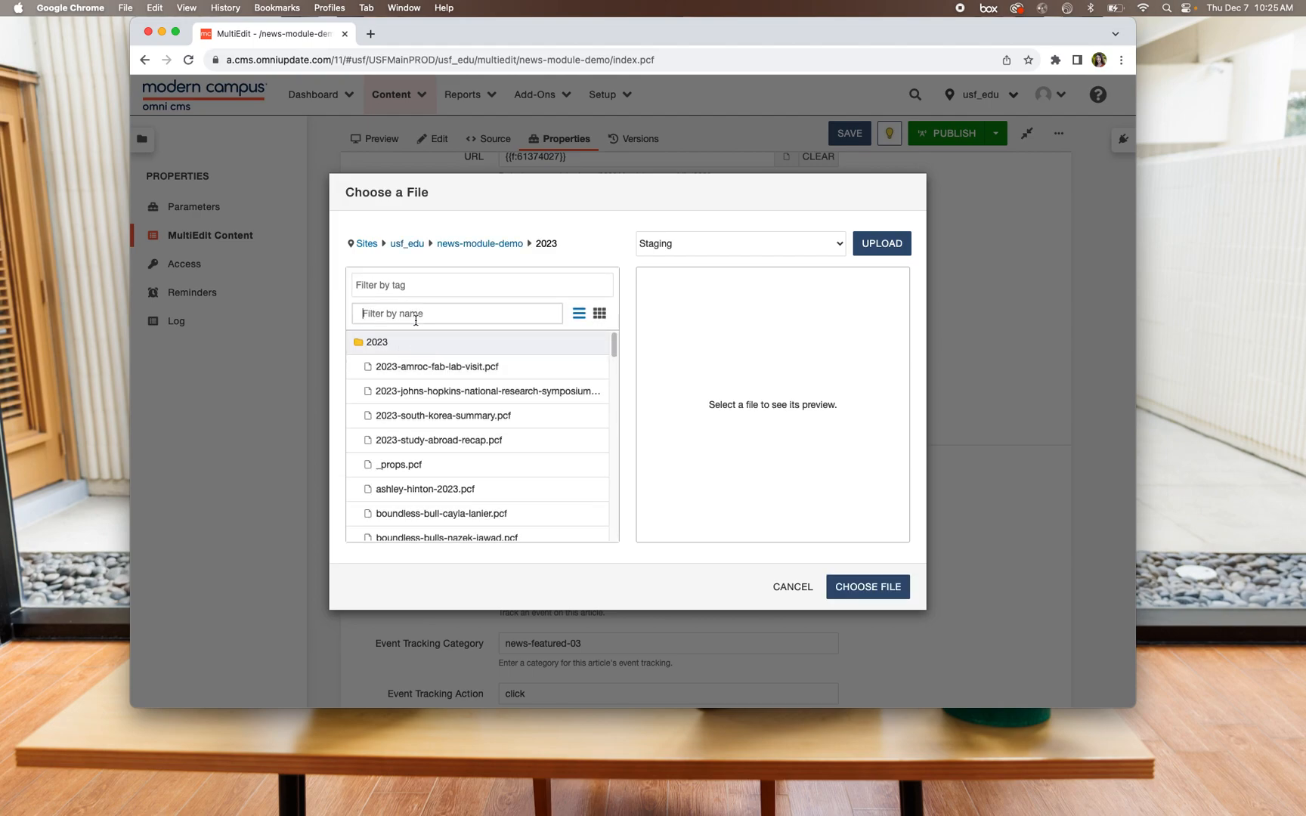
{"action": "type", "text": "honors"}
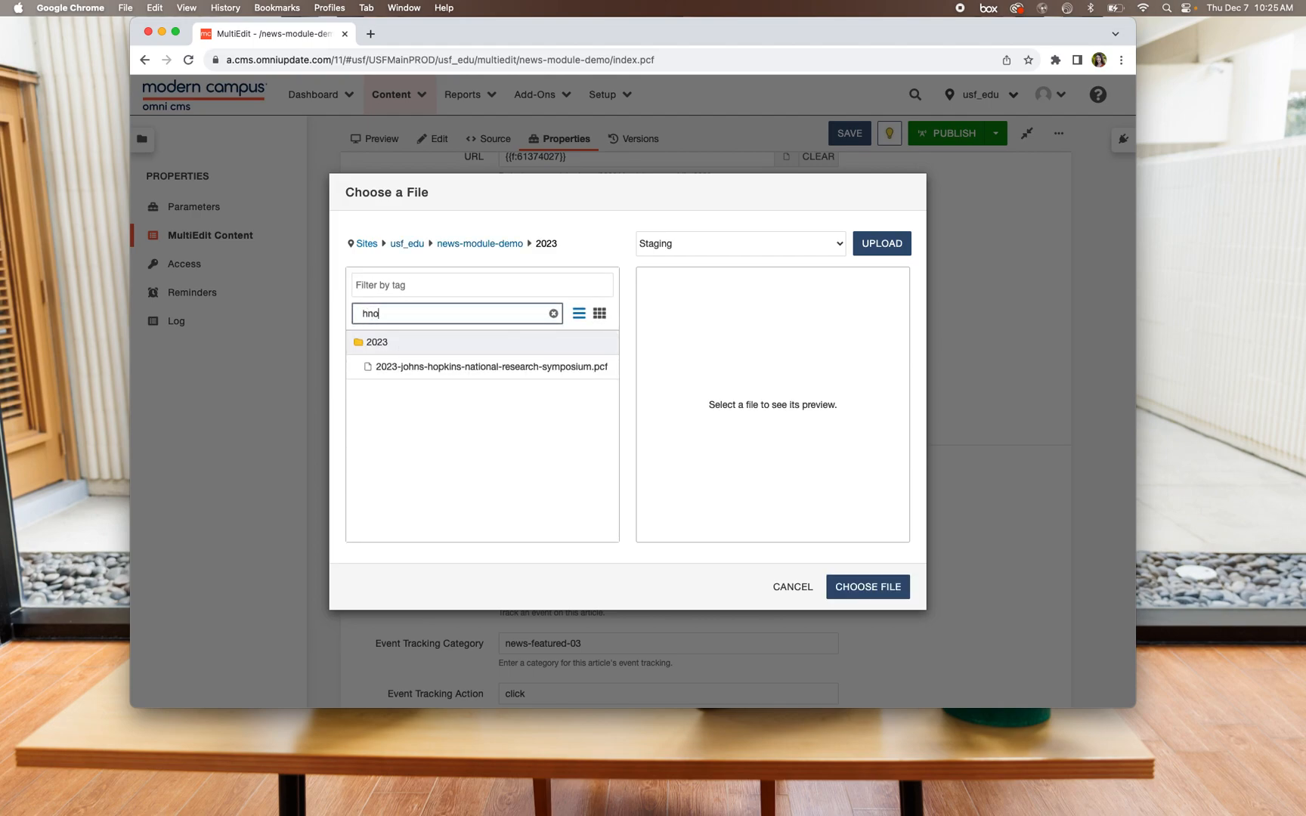
{"action": "type", "text": "-h"}
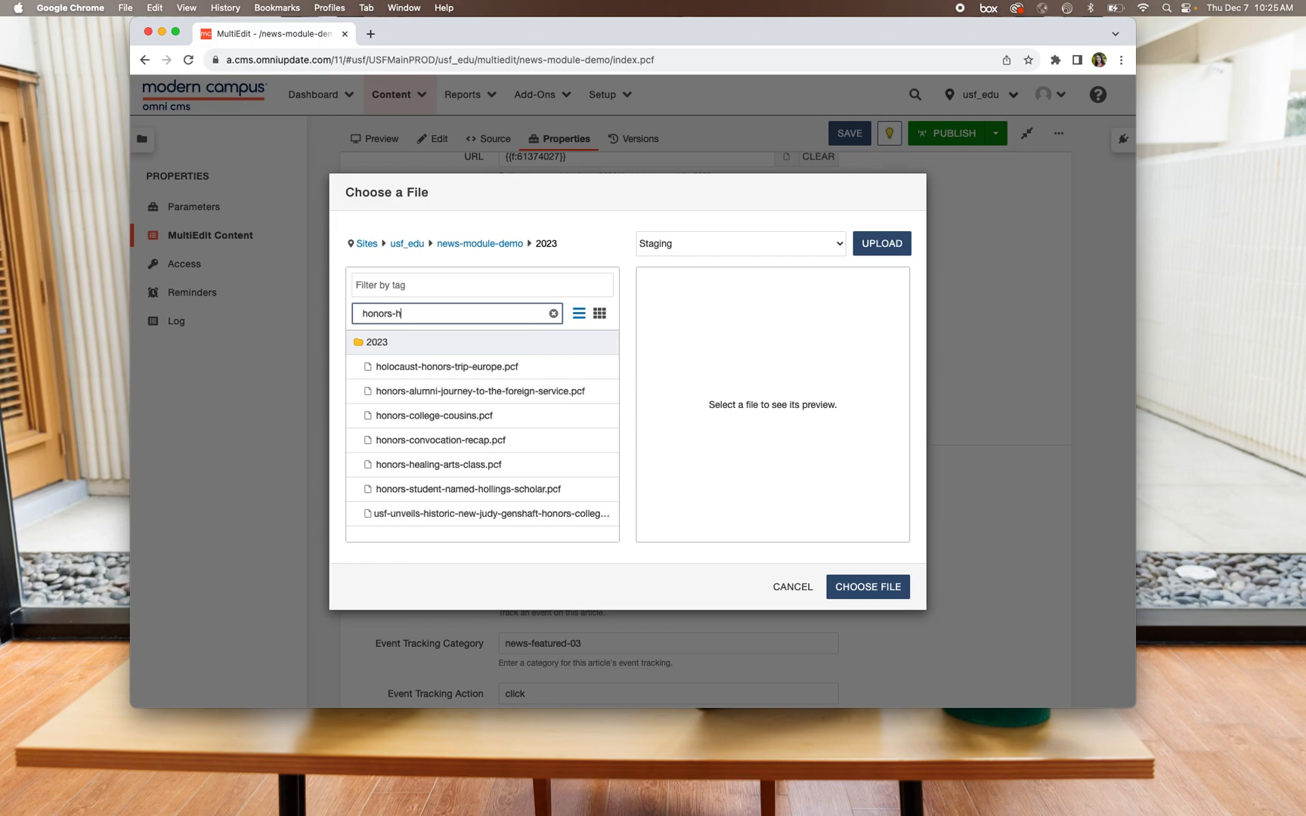
{"action": "left_click", "coordinate": [464, 364]}
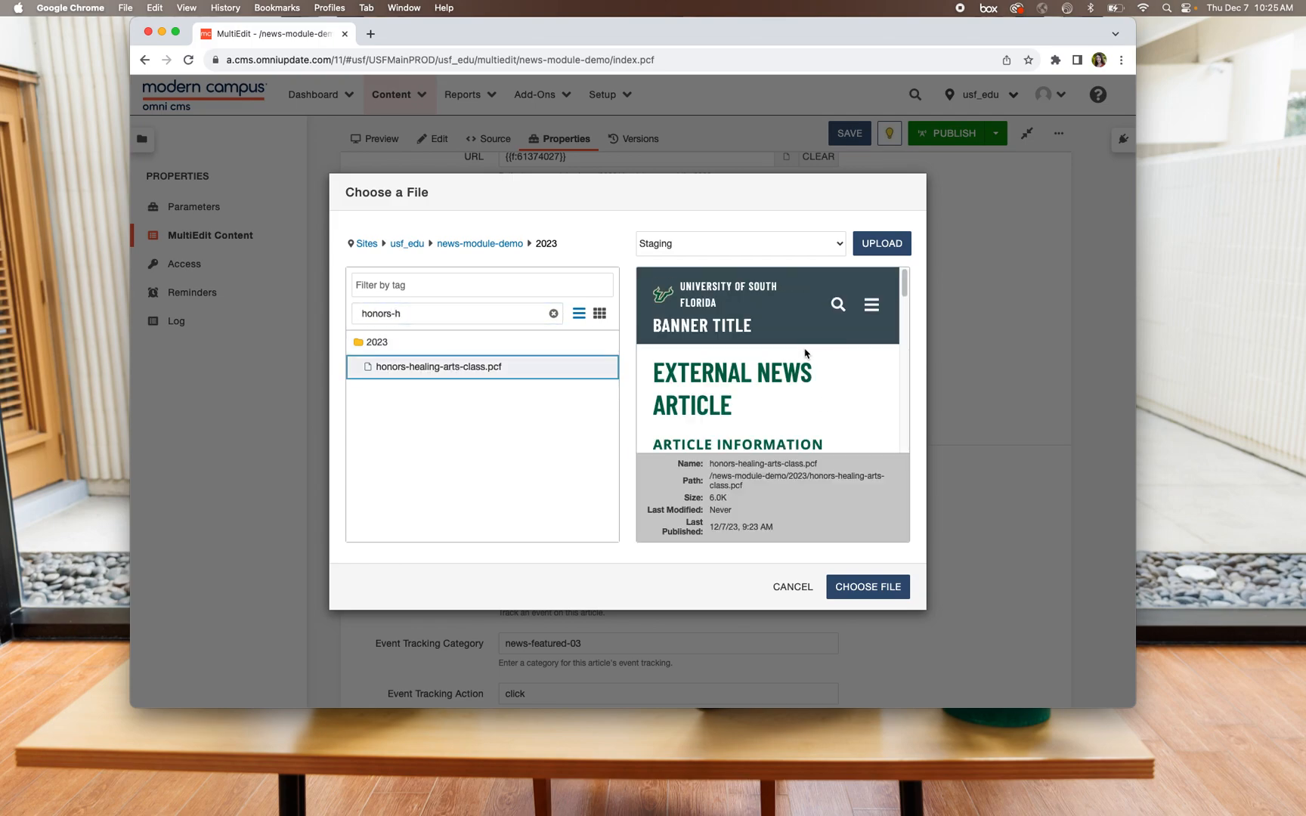
{"action": "scroll", "coordinate": [805, 353], "scroll_direction": "down", "scroll_amount": 3}
{"action": "left_click", "coordinate": [871, 594]}
{"action": "left_click", "coordinate": [545, 566]}
{"action": "left_click", "coordinate": [529, 540]}
Step: Review the Article 4 and Article 5 settings, the Feature Stories Number, and the Feature Stories Link text
{"action": "scroll", "coordinate": [975, 437], "scroll_direction": "down", "scroll_amount": 2}
{"action": "scroll", "coordinate": [974, 437], "scroll_direction": "down", "scroll_amount": 6}
{"action": "scroll", "coordinate": [377, 492], "scroll_direction": "down", "scroll_amount": 2}
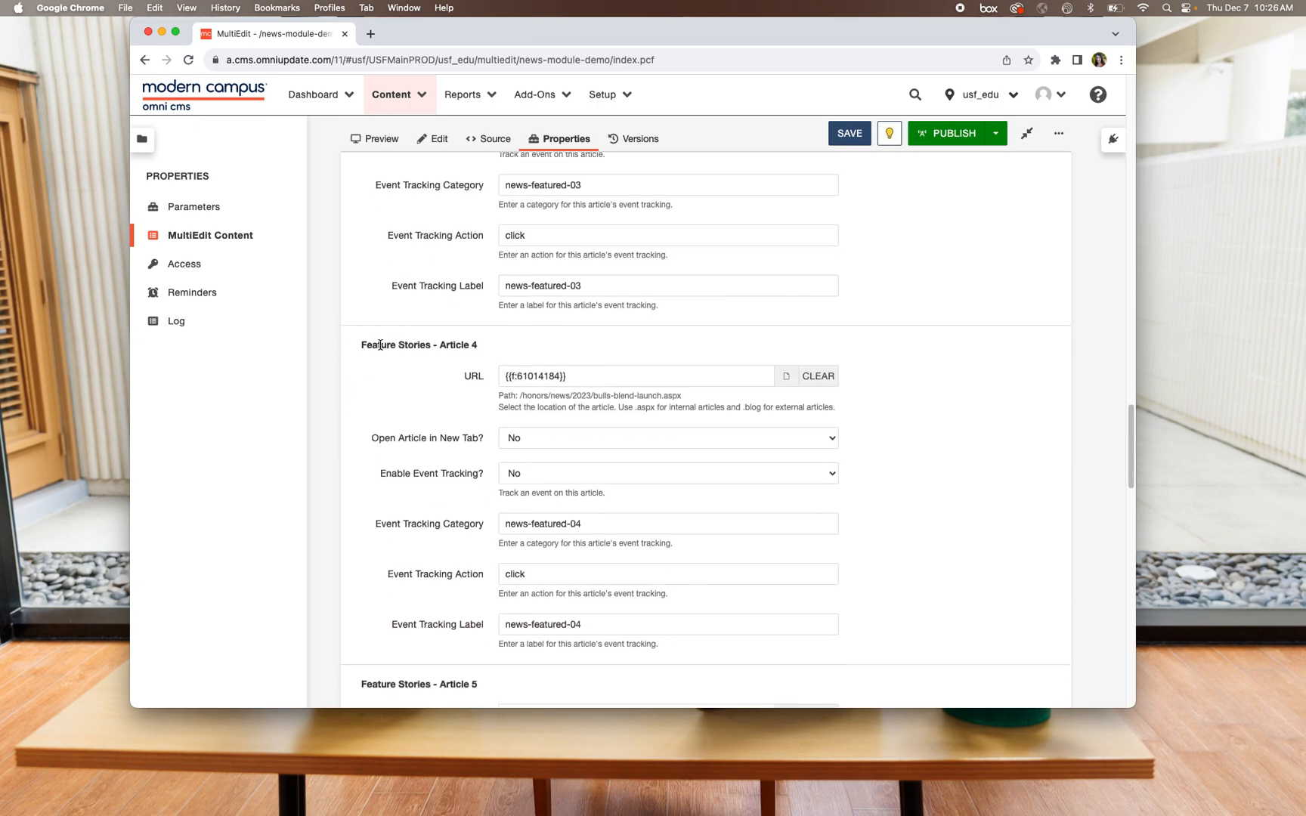
{"action": "scroll", "coordinate": [365, 402], "scroll_direction": "down", "scroll_amount": 6}
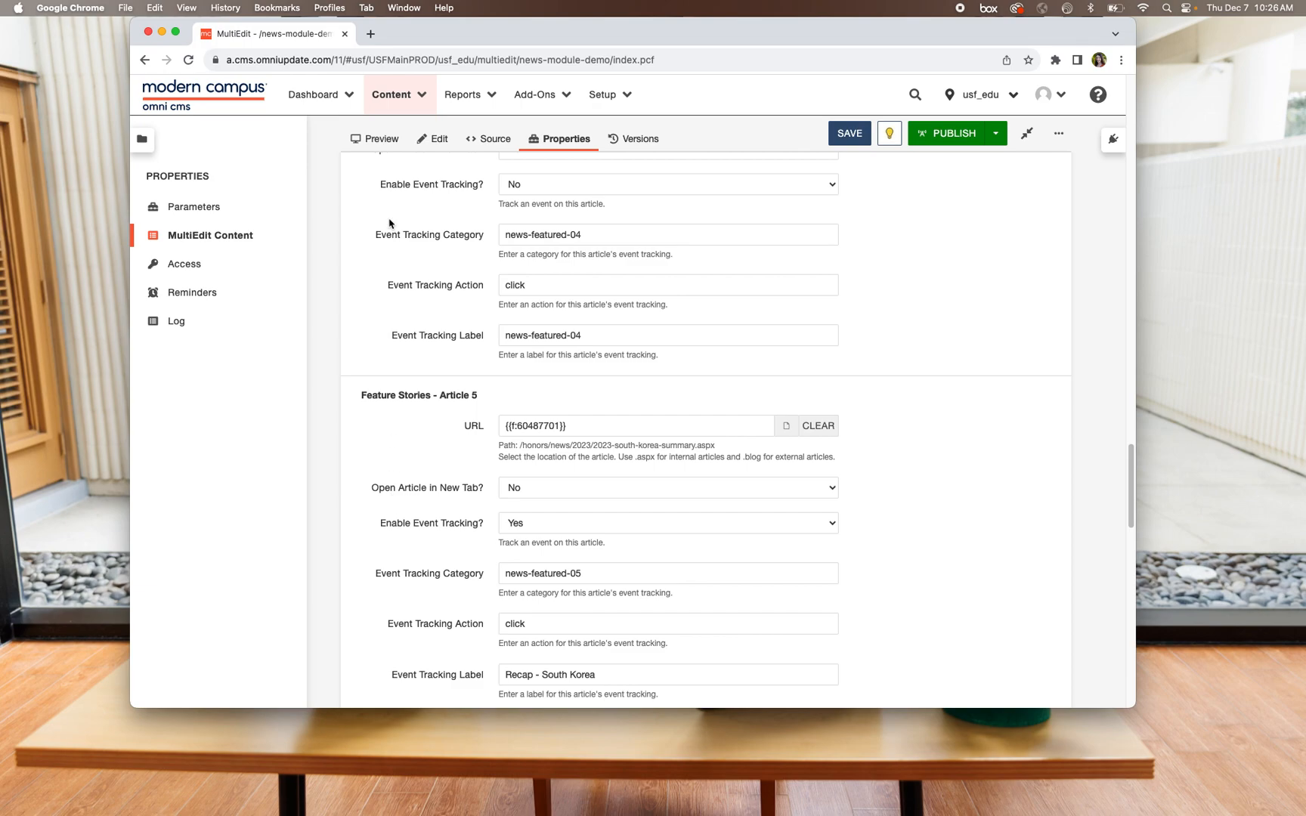
{"action": "scroll", "coordinate": [342, 441], "scroll_direction": "up", "scroll_amount": 20}
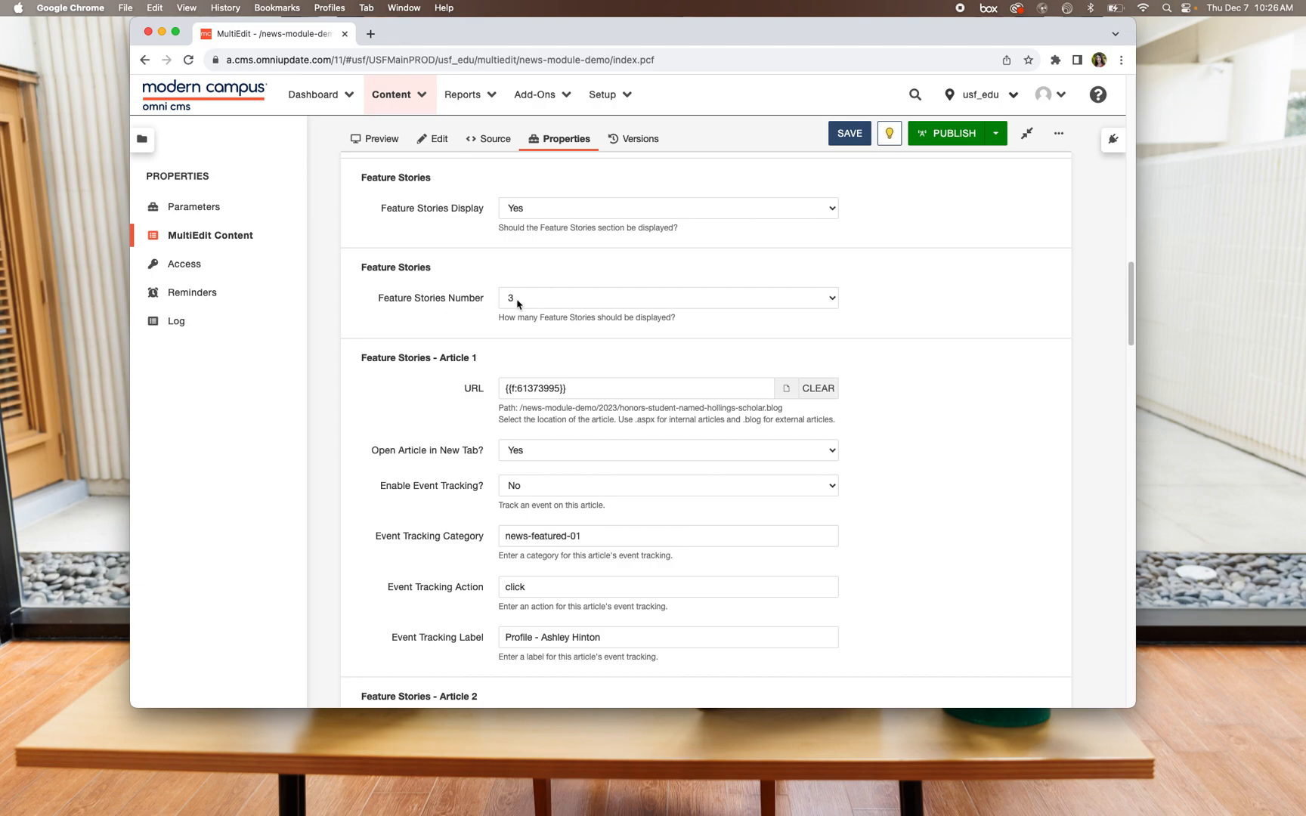
{"action": "scroll", "coordinate": [341, 413], "scroll_direction": "down", "scroll_amount": 20}
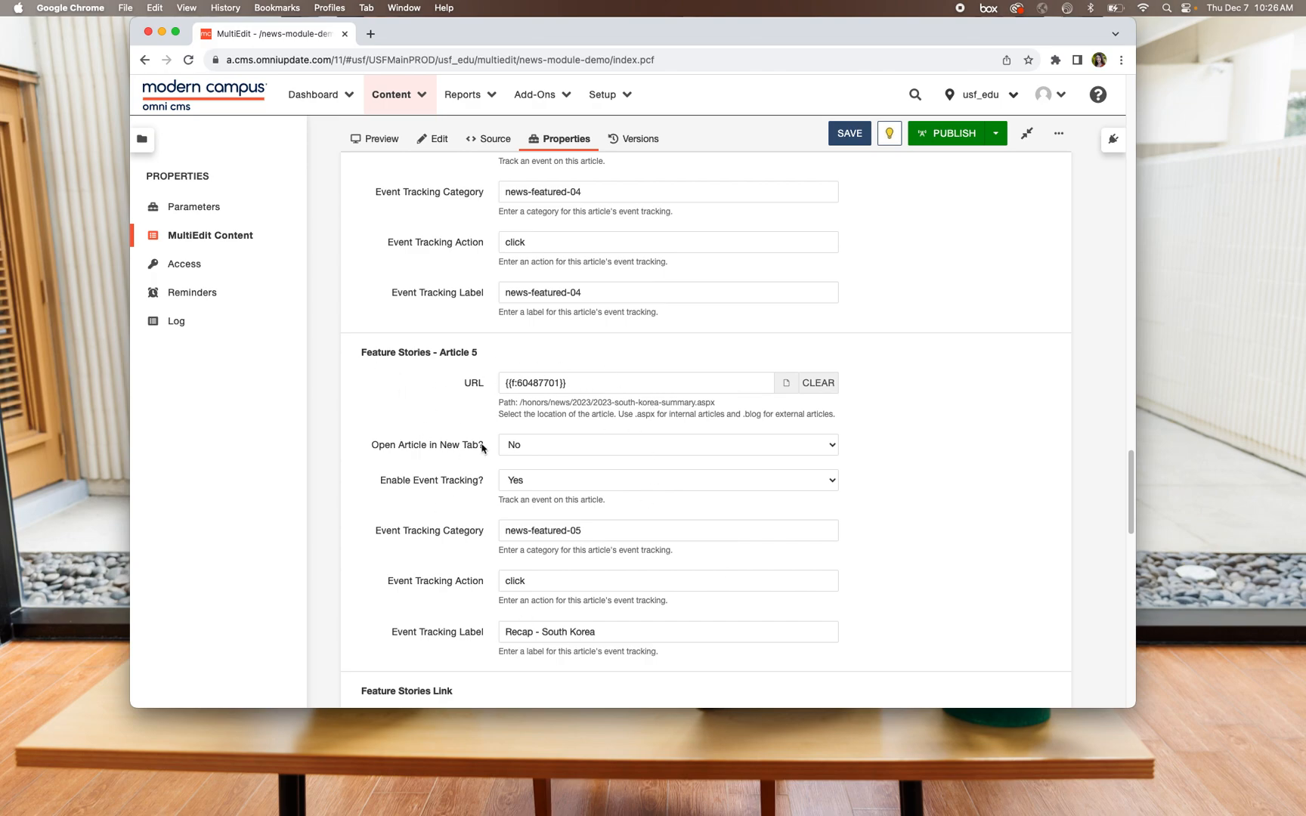
{"action": "scroll", "coordinate": [328, 430], "scroll_direction": "down", "scroll_amount": 2}
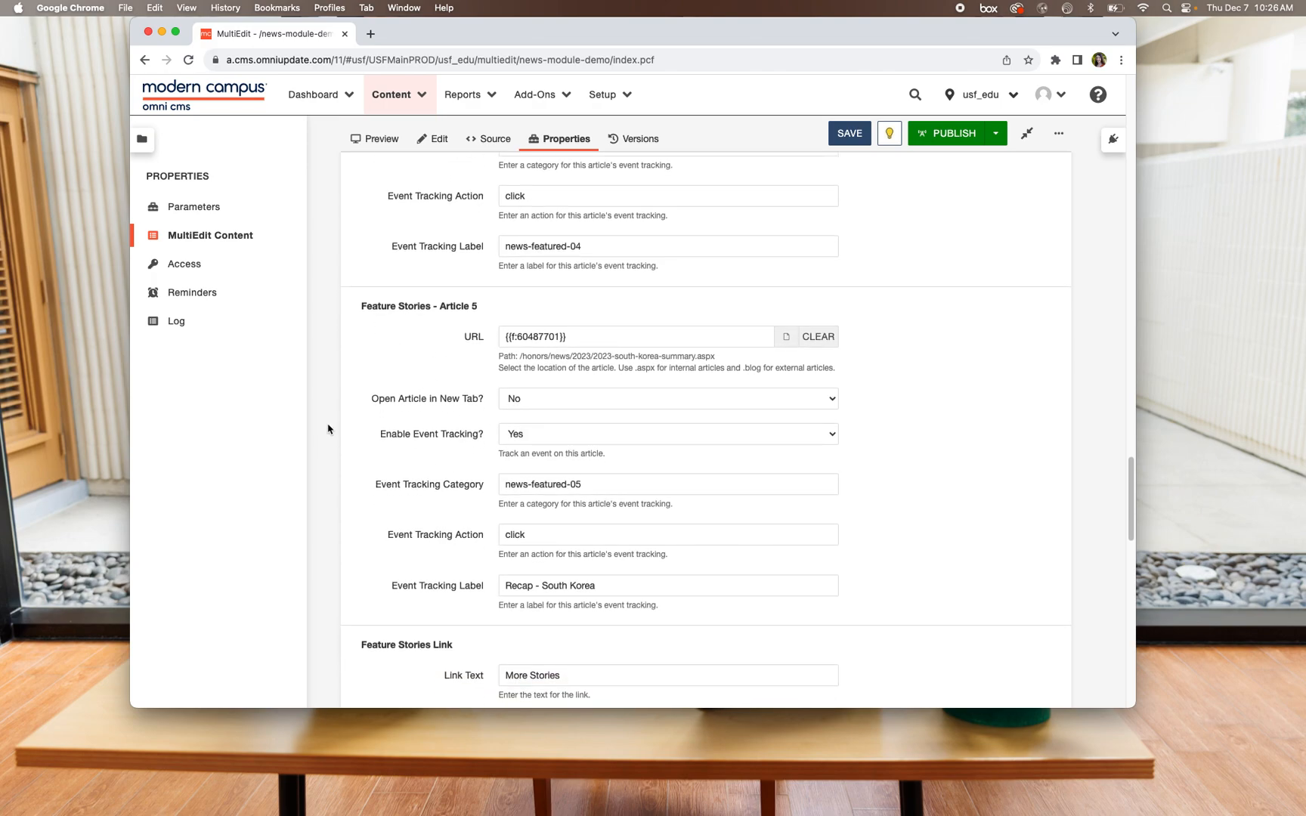
{"action": "scroll", "coordinate": [328, 430], "scroll_direction": "down", "scroll_amount": 10}
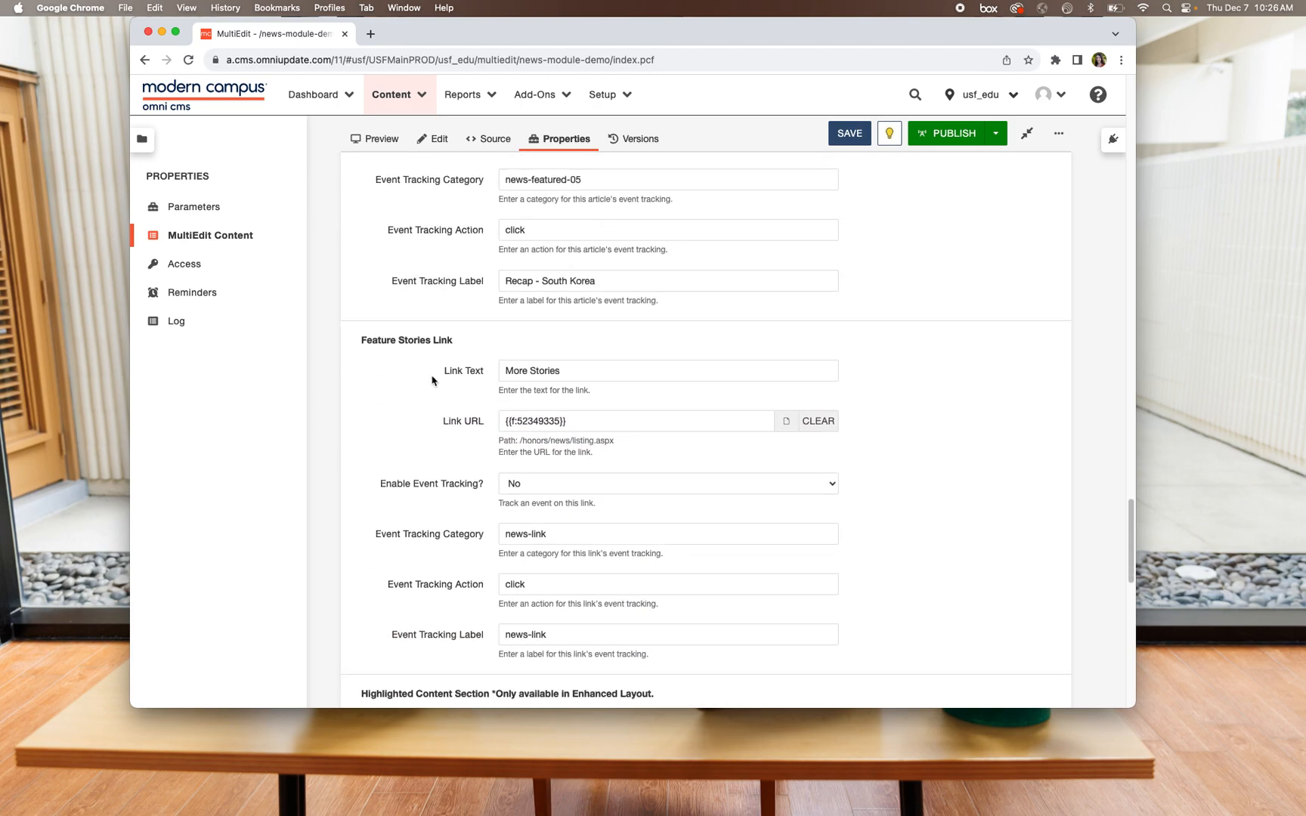
{"action": "scroll", "coordinate": [433, 380], "scroll_direction": "down", "scroll_amount": 1}
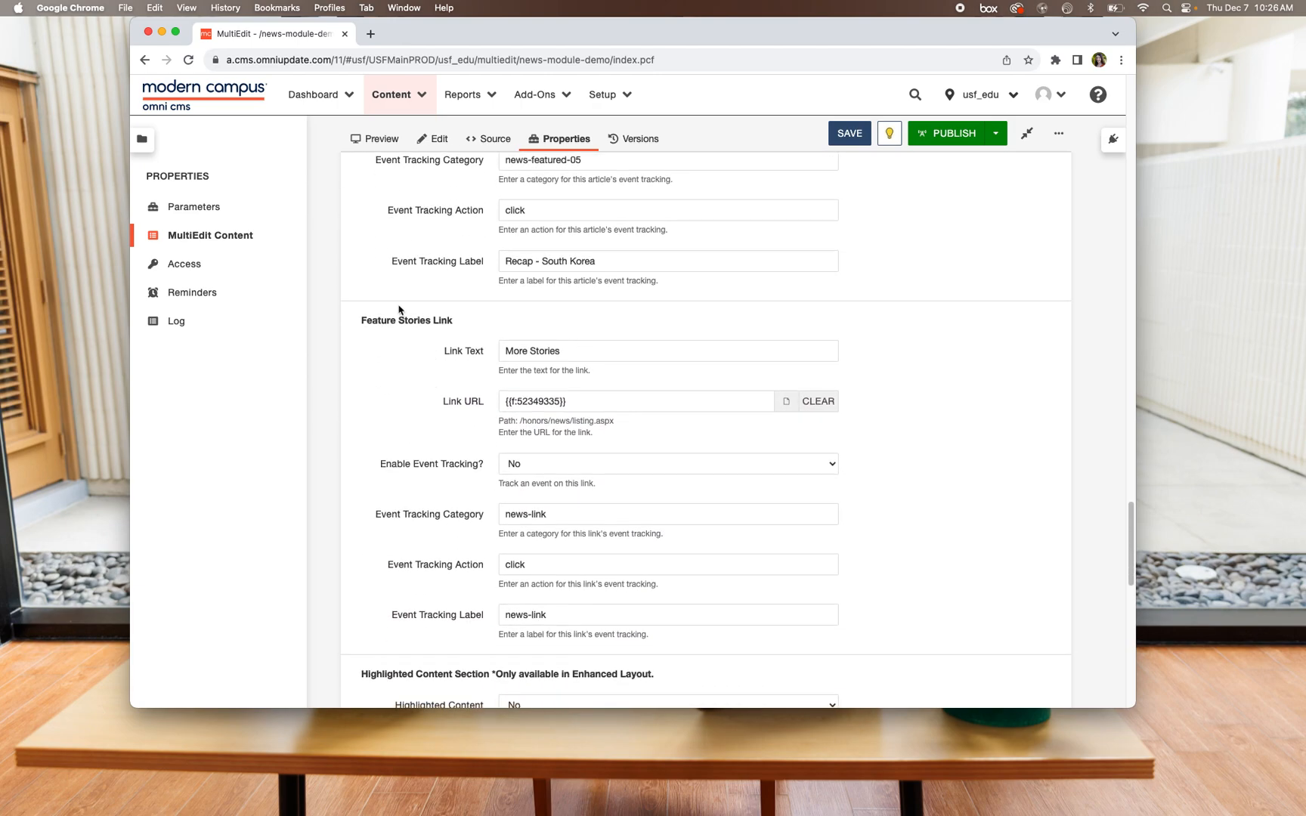
{"action": "left_click", "coordinate": [579, 353]}
{"action": "left_click_drag", "start_coordinate": [590, 353], "coordinate": [501, 353]}
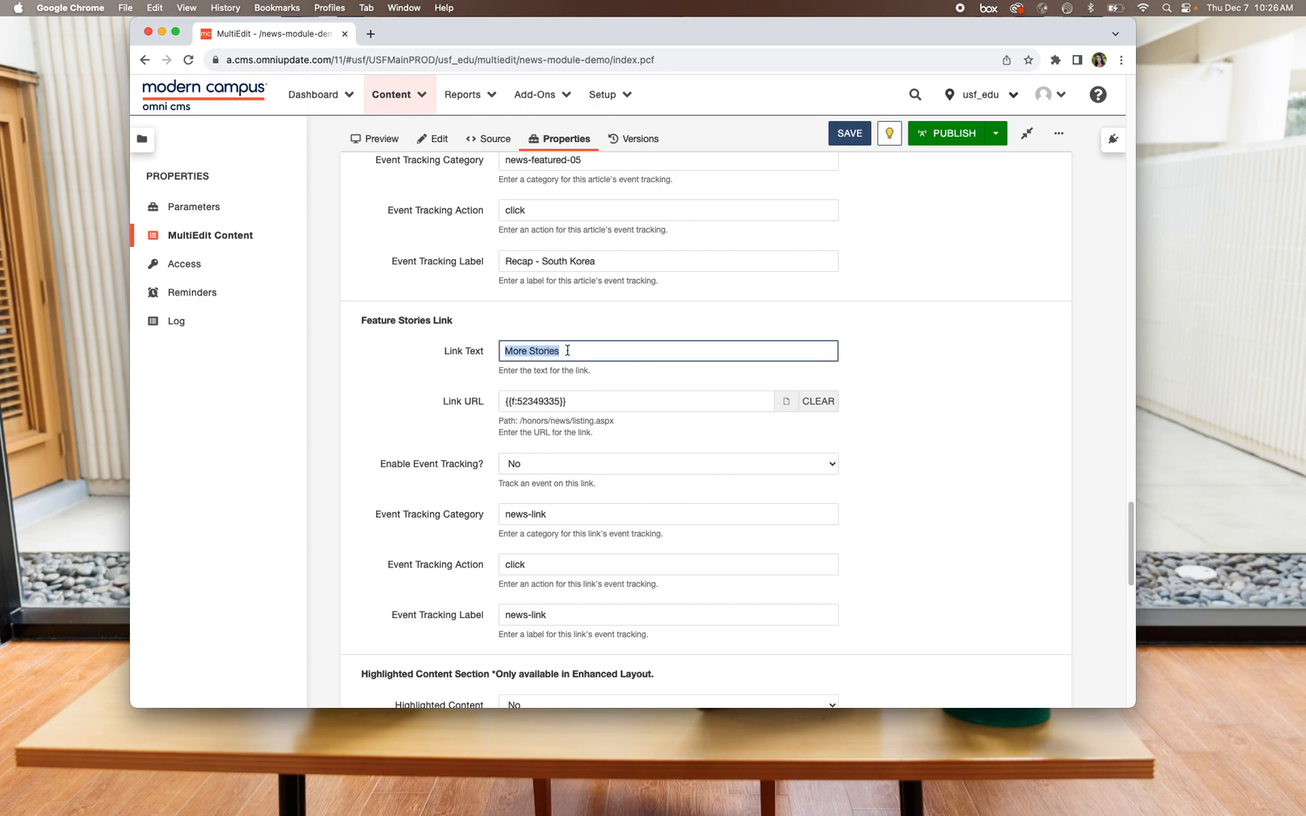
{"action": "left_click", "coordinate": [568, 351]}
{"action": "scroll", "coordinate": [505, 369], "scroll_direction": "down", "scroll_amount": 1}
{"action": "left_click", "coordinate": [650, 396]}
{"action": "left_click", "coordinate": [787, 389]}
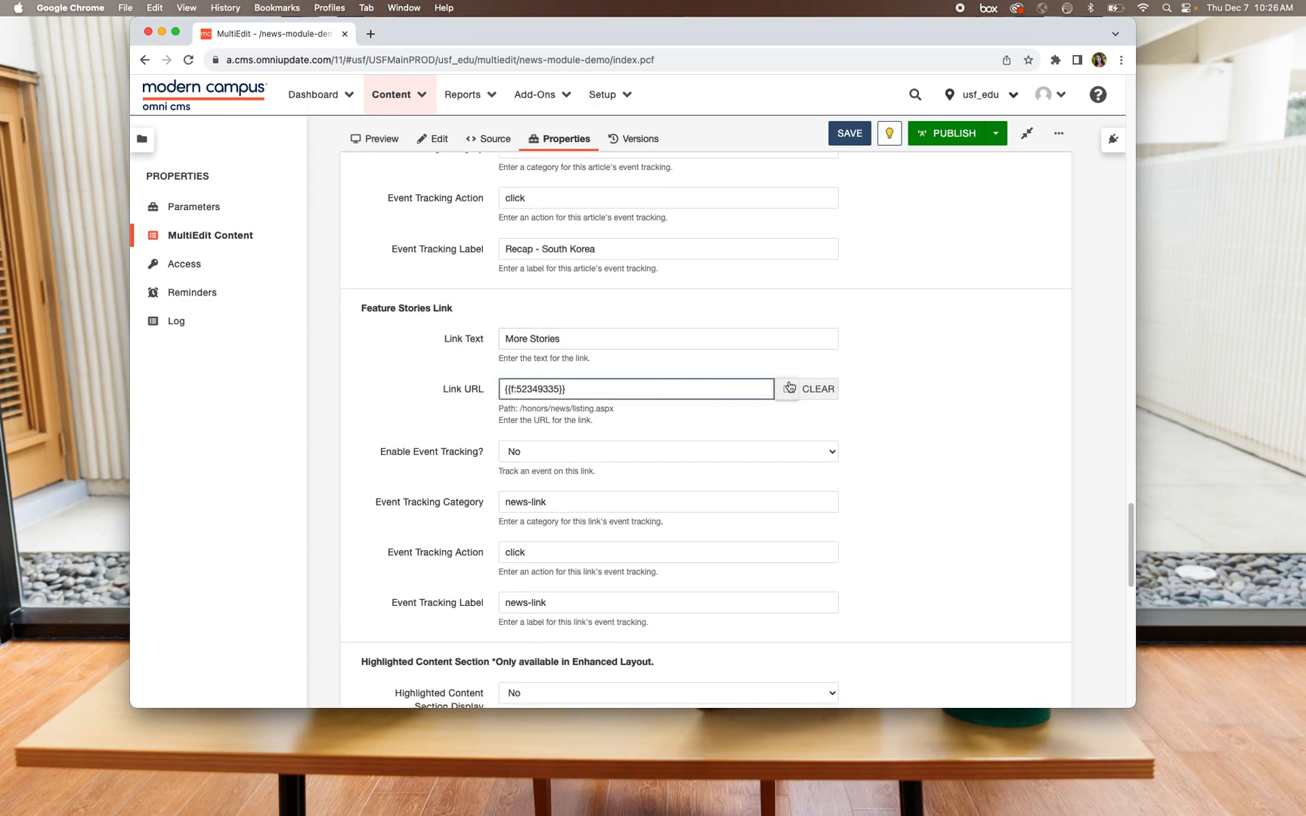
{"action": "left_click", "coordinate": [700, 251]}
{"action": "left_click", "coordinate": [700, 225]}
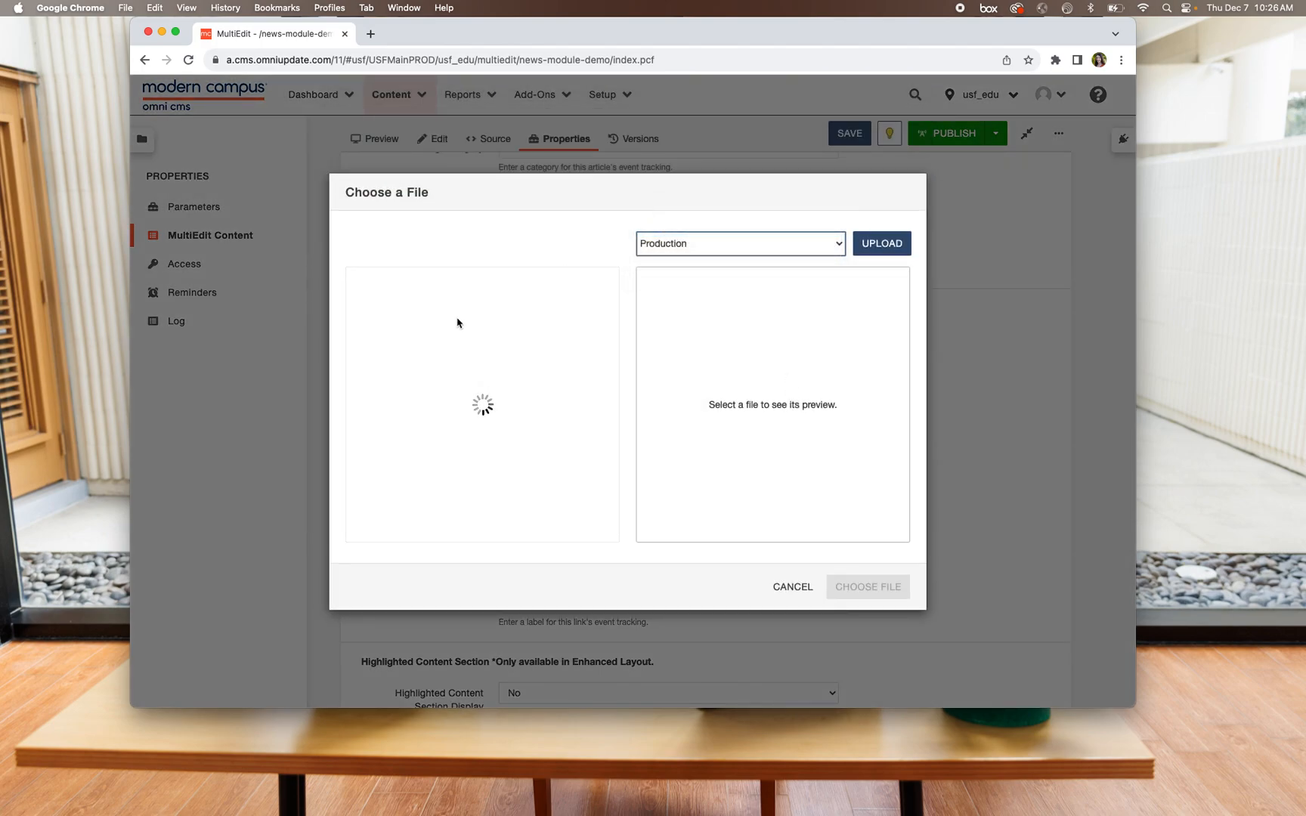
{"action": "left_click", "coordinate": [407, 243]}
{"action": "left_click", "coordinate": [434, 314]}
{"action": "type", "text": "news"}
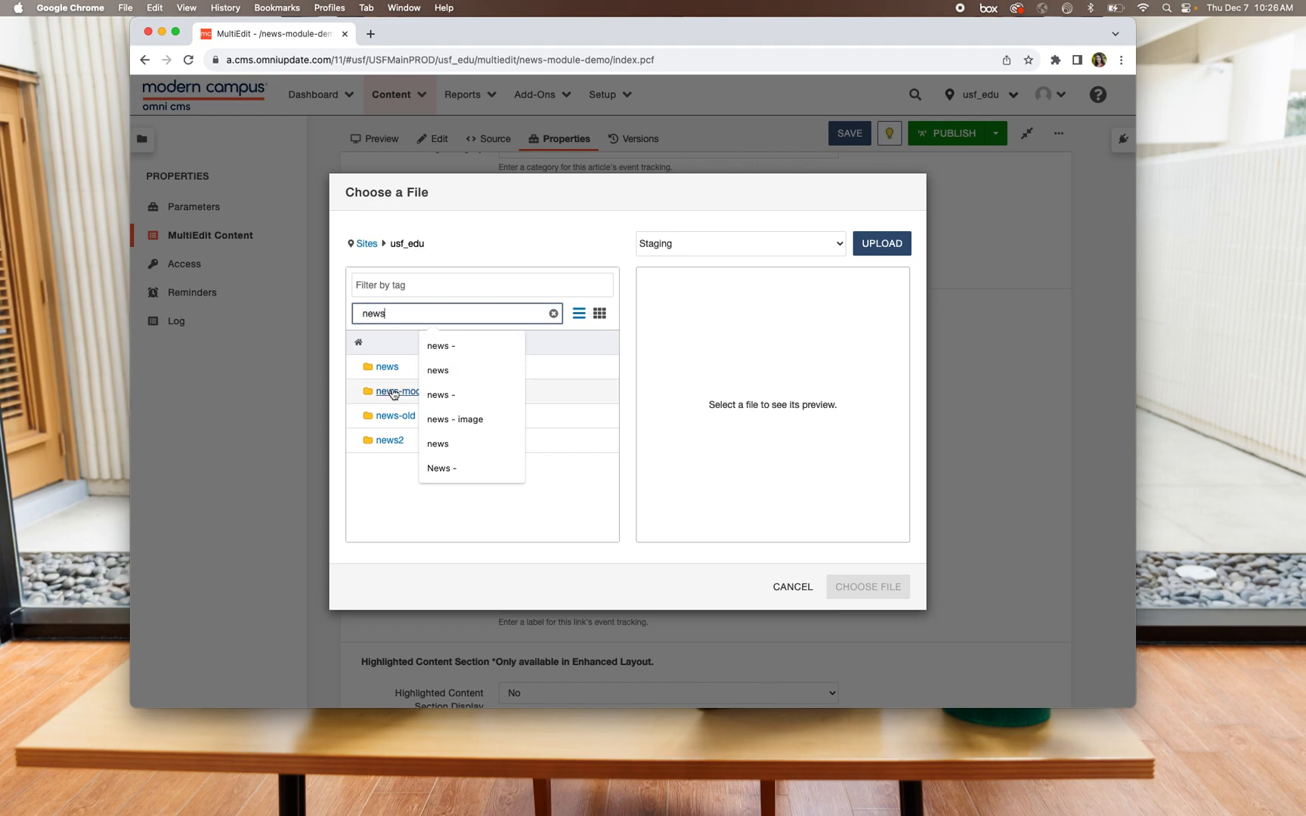
{"action": "left_click", "coordinate": [389, 393]}
{"action": "left_click", "coordinate": [416, 490]}
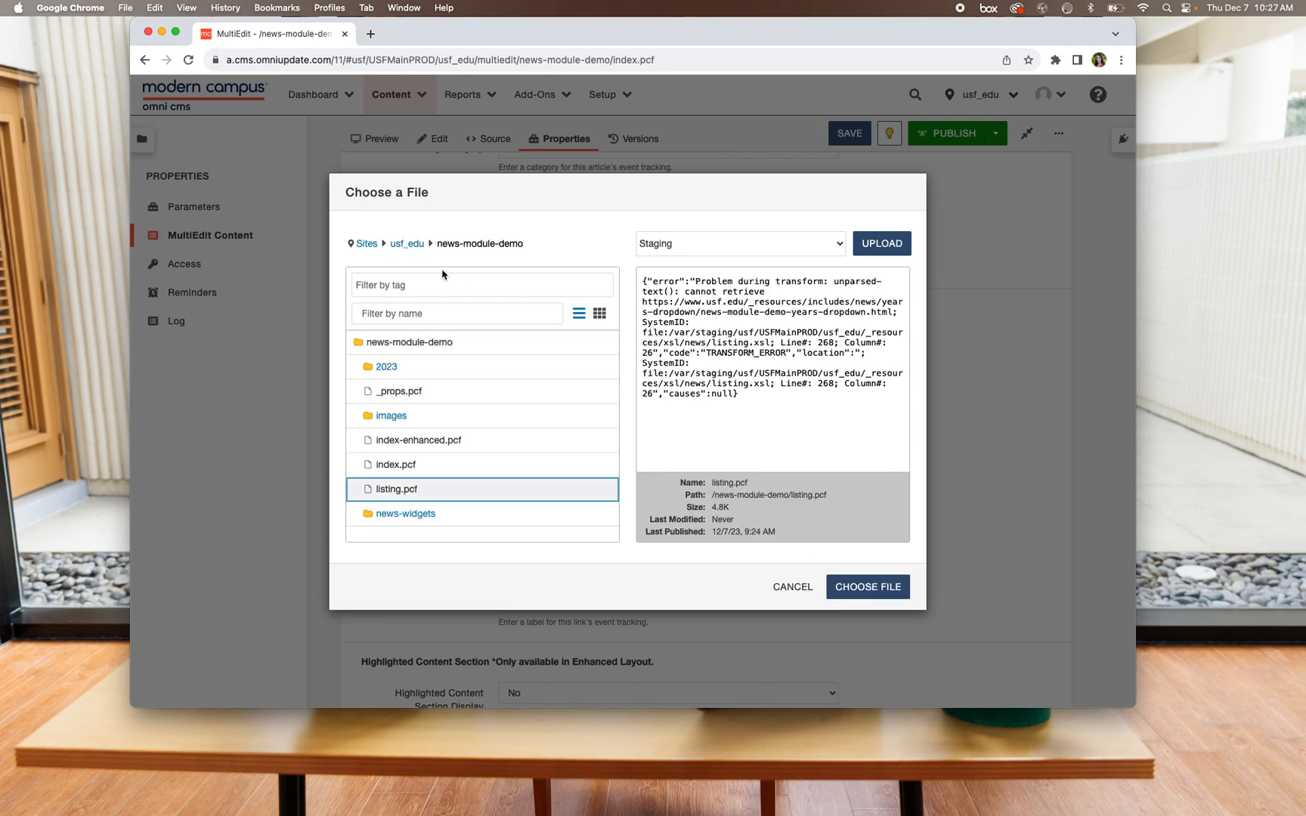
{"action": "left_click", "coordinate": [429, 312]}
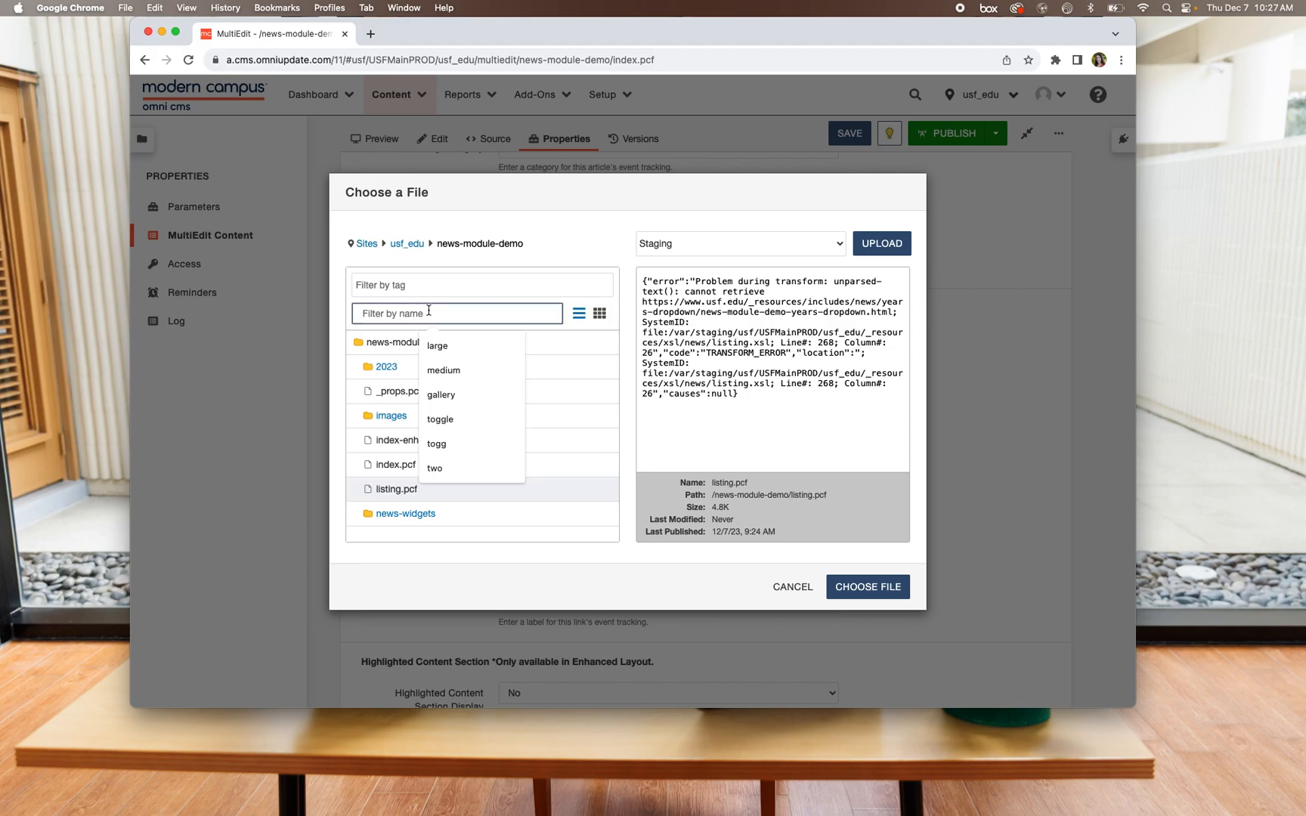
{"action": "type", "text": "h"}
{"action": "left_click", "coordinate": [790, 587]}
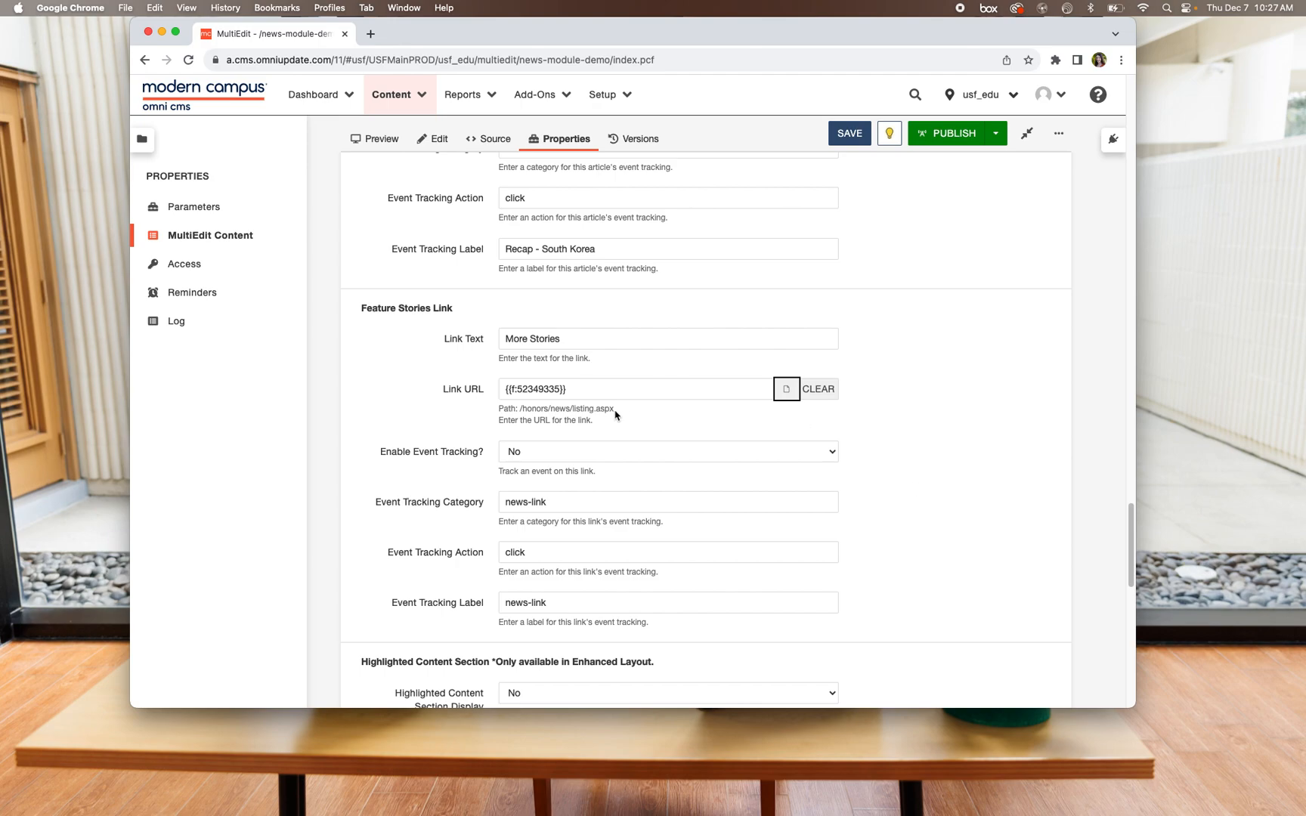
{"action": "left_click", "coordinate": [402, 408]}
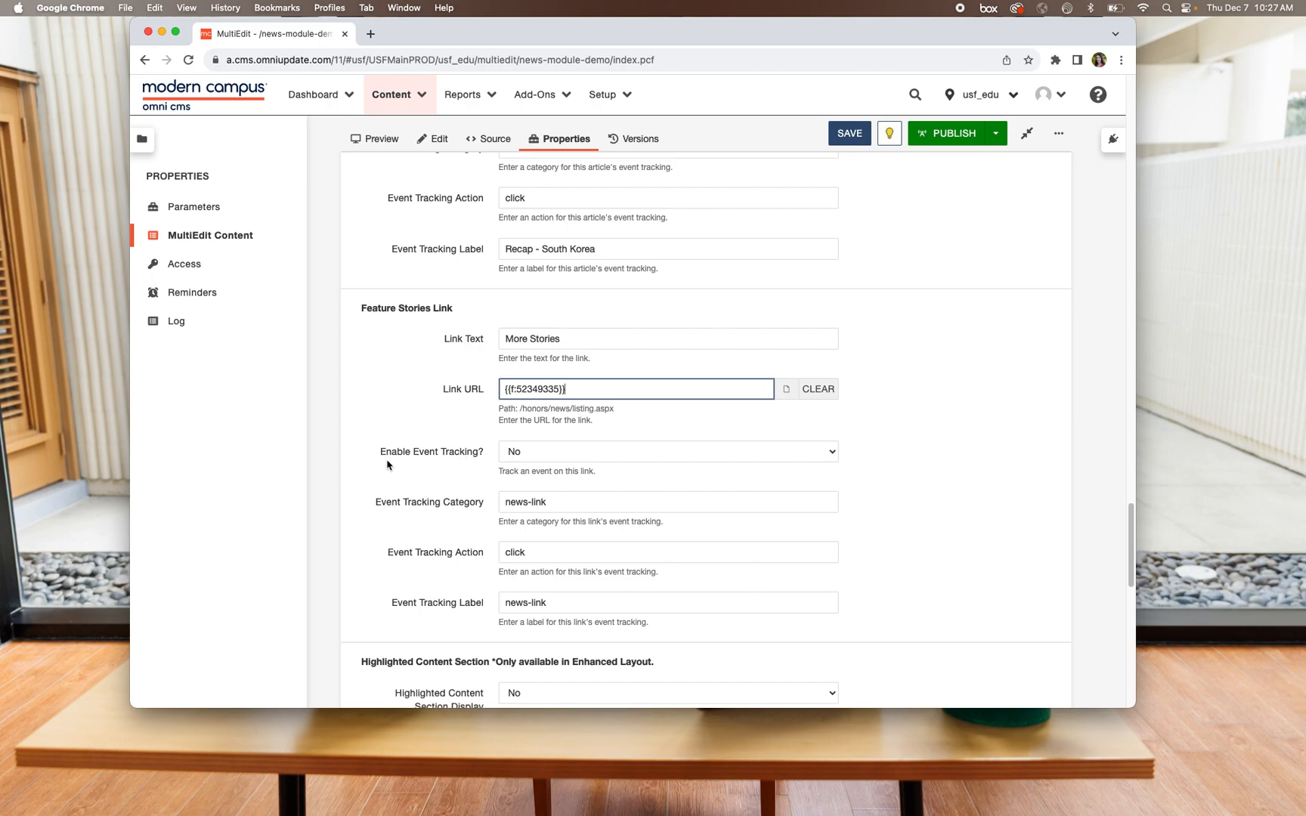
Step: Examine the Highlighted Content Section settings, its Enhanced Layout note, and the Highlighted Content Link fields
{"action": "scroll", "coordinate": [393, 464], "scroll_direction": "down", "scroll_amount": 5}
{"action": "scroll", "coordinate": [393, 464], "scroll_direction": "down", "scroll_amount": 2}
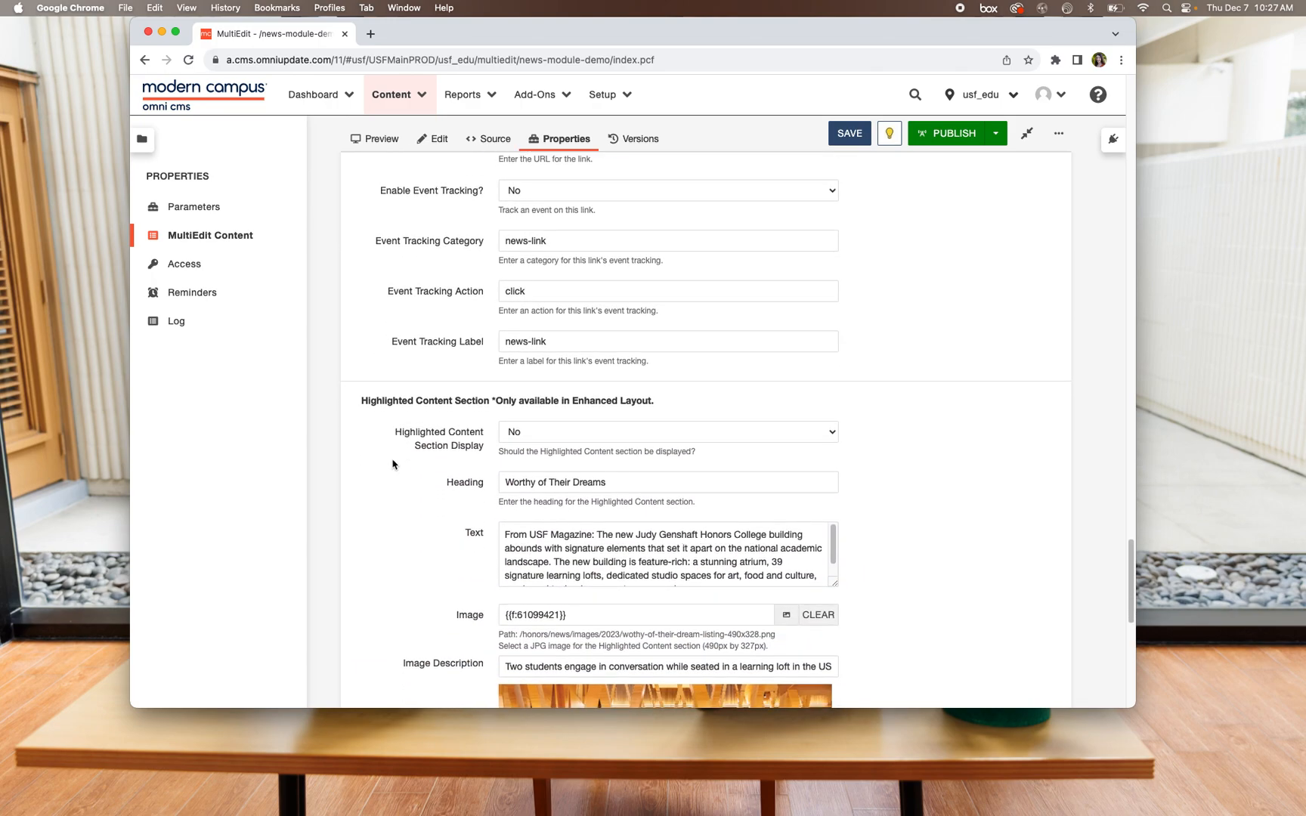
{"action": "scroll", "coordinate": [393, 464], "scroll_direction": "down", "scroll_amount": 3}
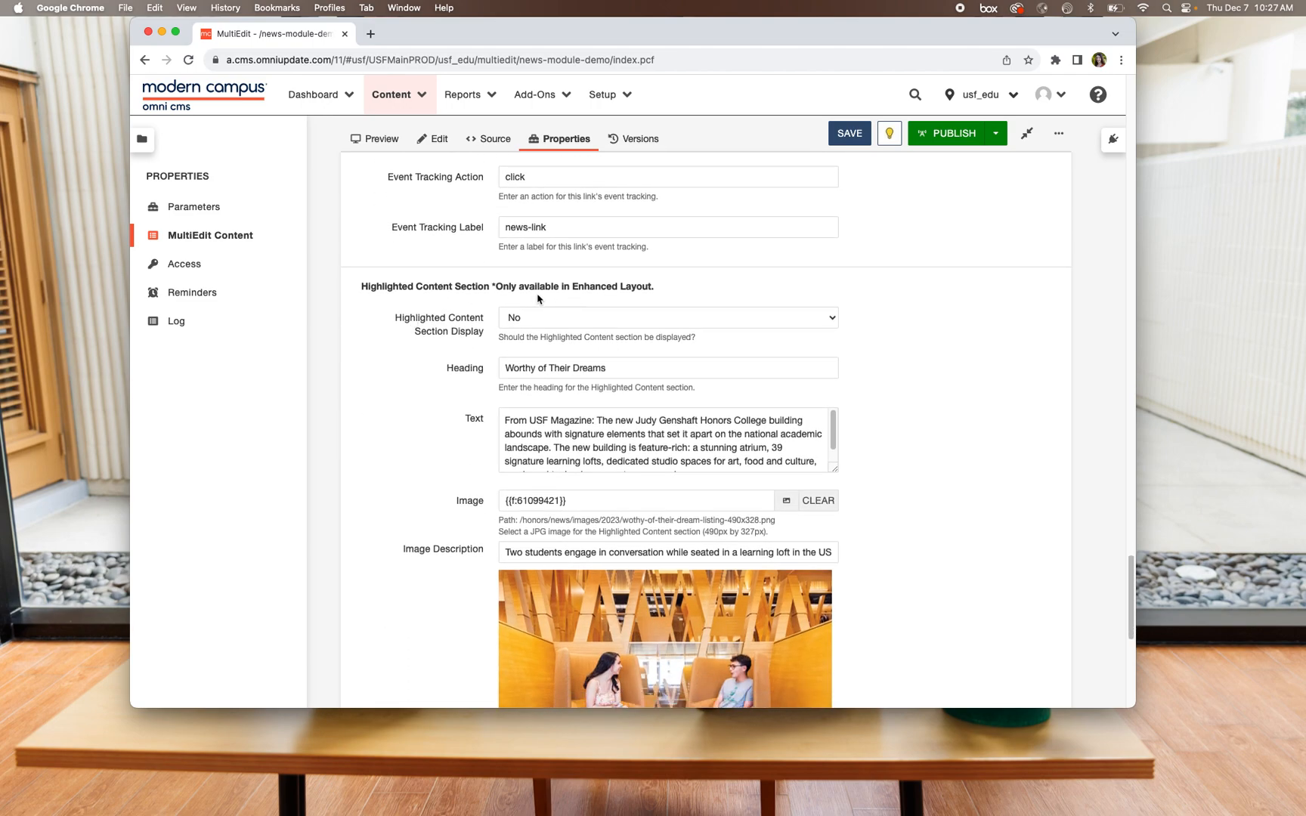
{"action": "left_click_drag", "start_coordinate": [663, 289], "coordinate": [362, 286]}
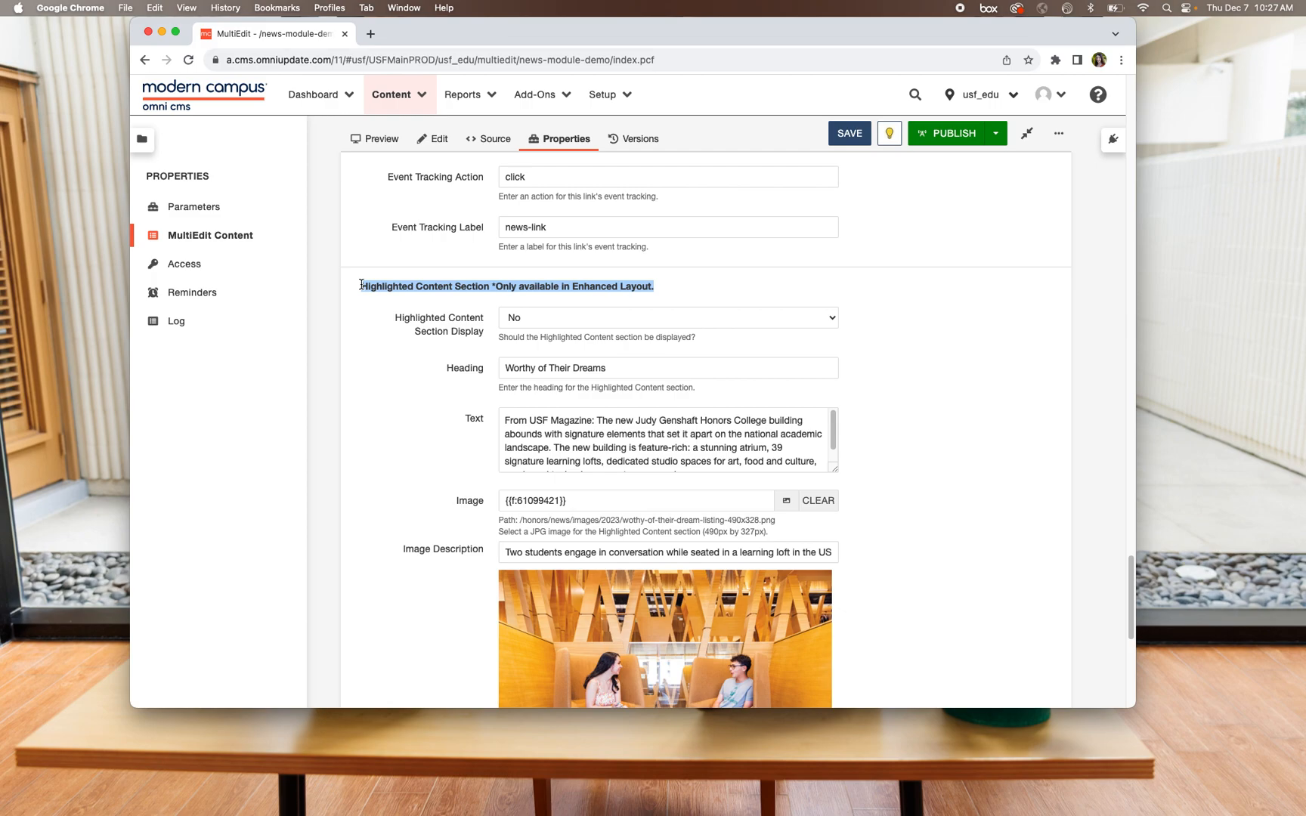
{"action": "left_click", "coordinate": [427, 284]}
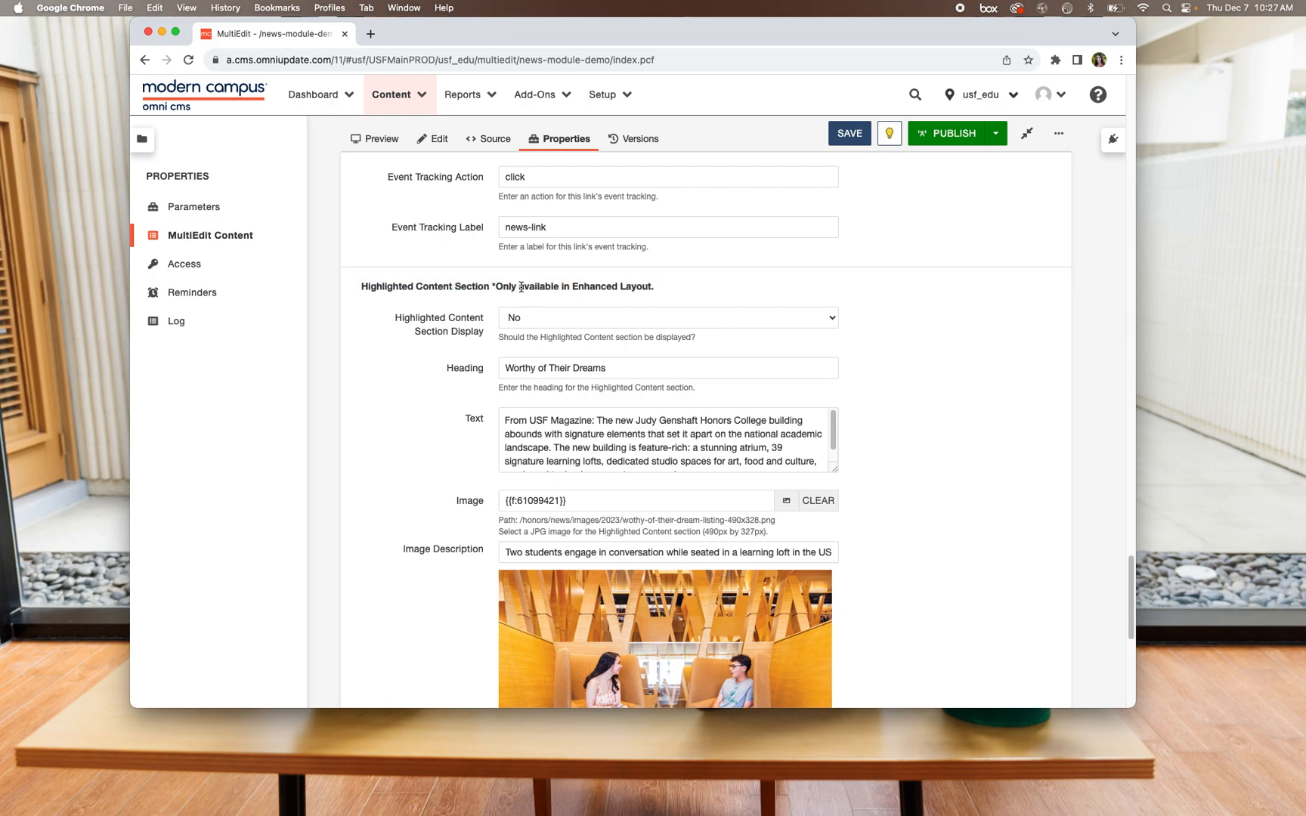
{"action": "left_click_drag", "start_coordinate": [363, 283], "coordinate": [654, 287]}
{"action": "left_click", "coordinate": [641, 288]}
{"action": "scroll", "coordinate": [490, 391], "scroll_direction": "down", "scroll_amount": 6}
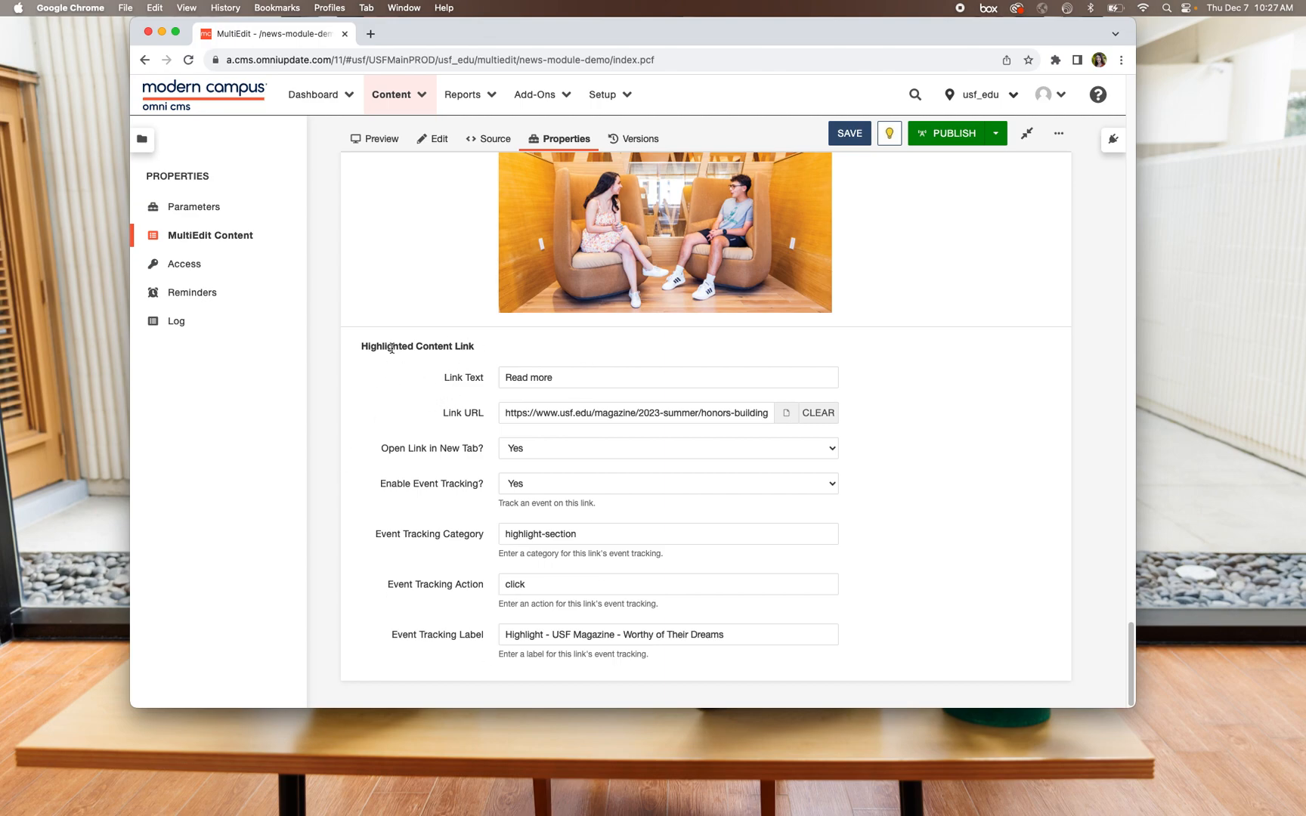
Step: Save the MultiEdit content and check the Spotlight, the three feature stories and the More Stories link in the page preview
{"action": "left_click", "coordinate": [844, 134]}
{"action": "scroll", "coordinate": [790, 321], "scroll_direction": "down", "scroll_amount": 2}
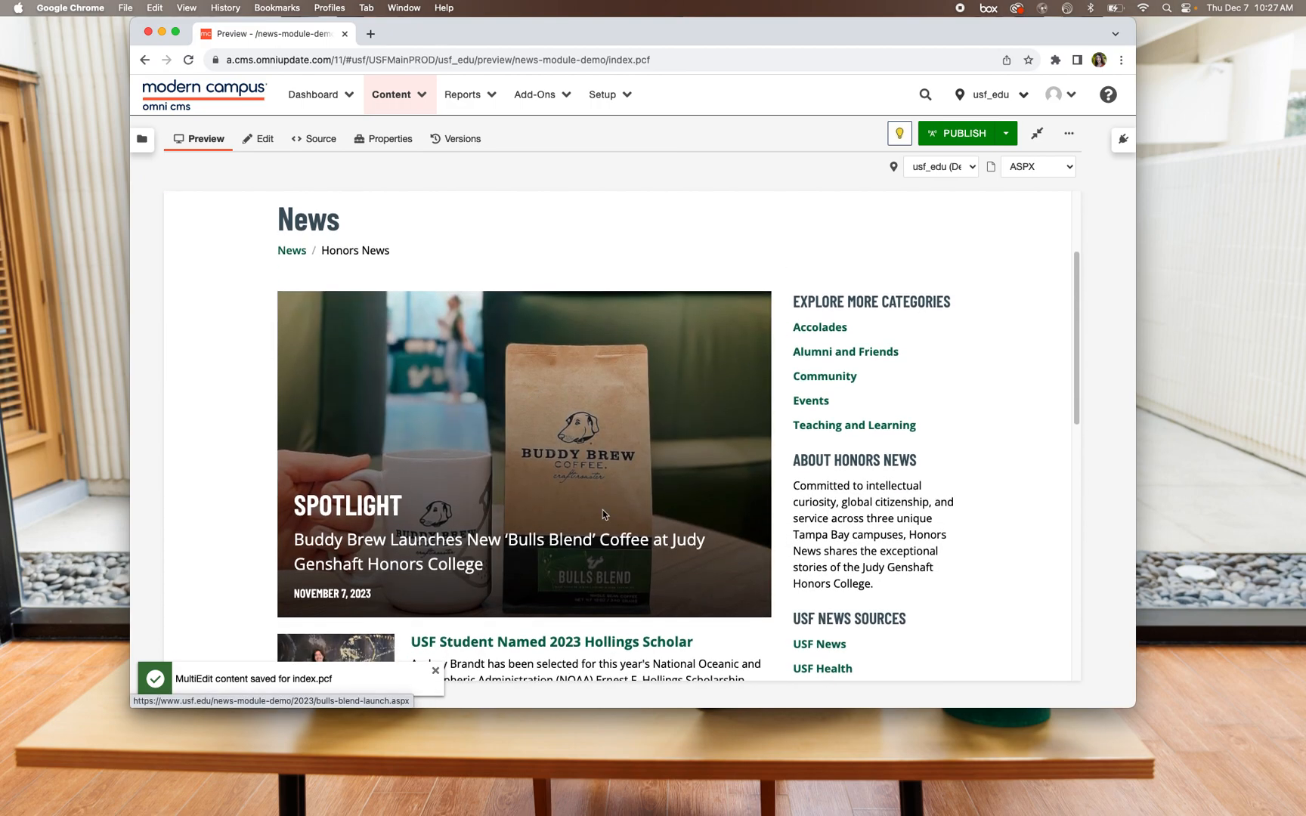
{"action": "scroll", "coordinate": [544, 425], "scroll_direction": "down", "scroll_amount": 2}
{"action": "scroll", "coordinate": [544, 425], "scroll_direction": "down", "scroll_amount": 3}
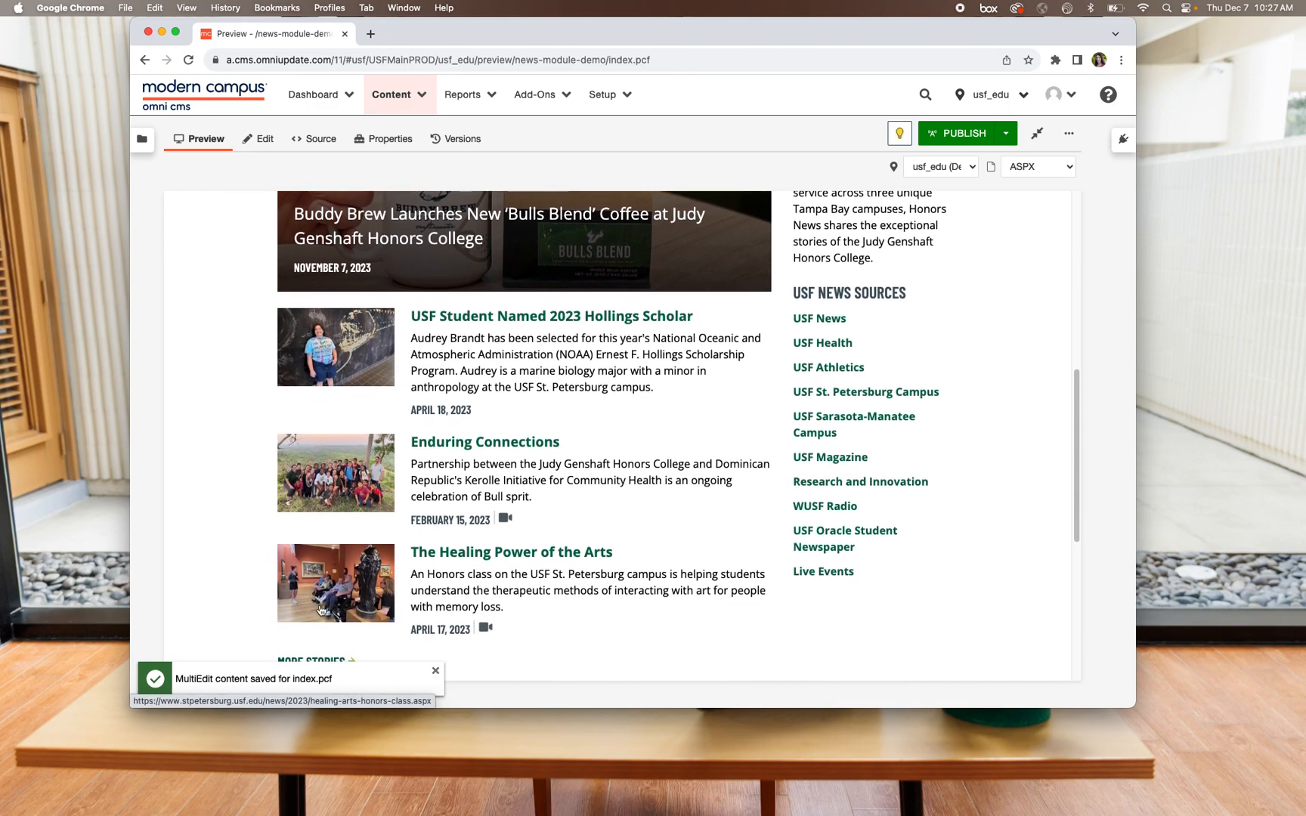
{"action": "scroll", "coordinate": [257, 429], "scroll_direction": "down", "scroll_amount": 1}
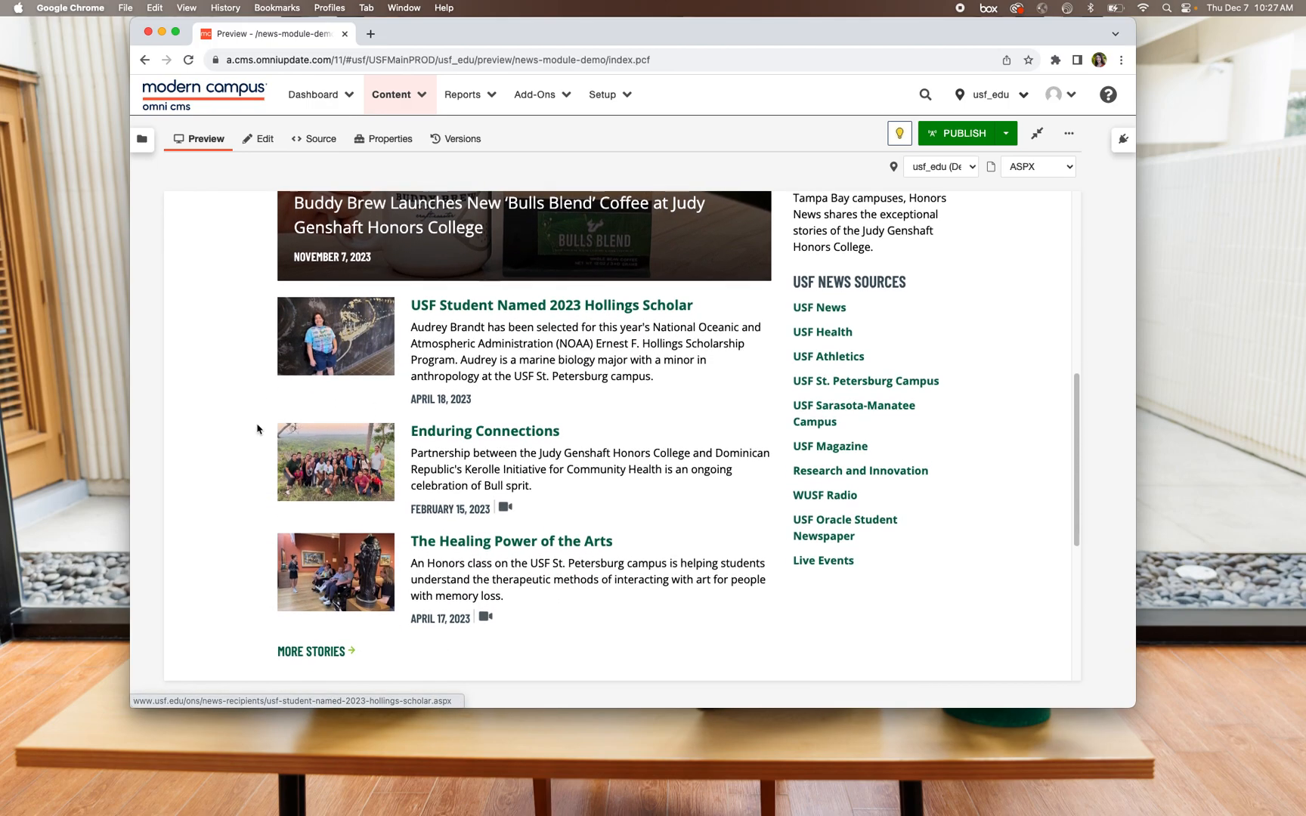